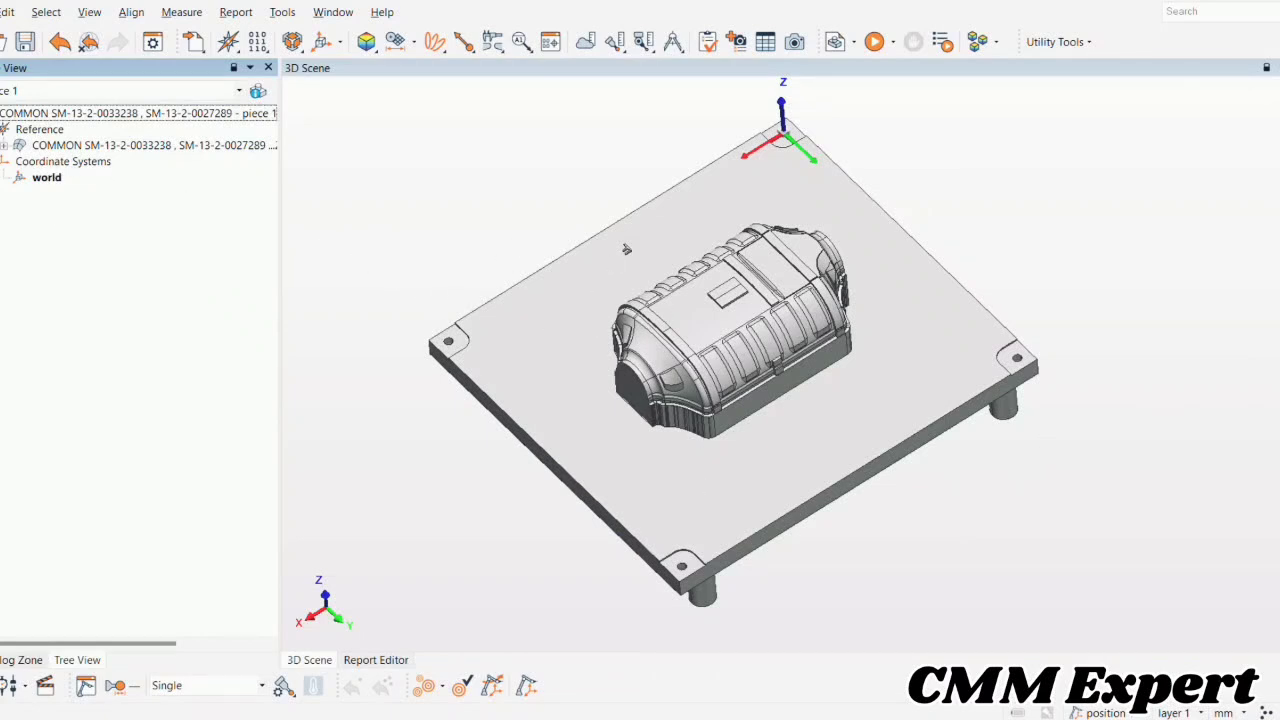
# Pick plane 1 and the four corner holes on the CAD plate as circles 1–4.
pyautogui.click(365, 41)
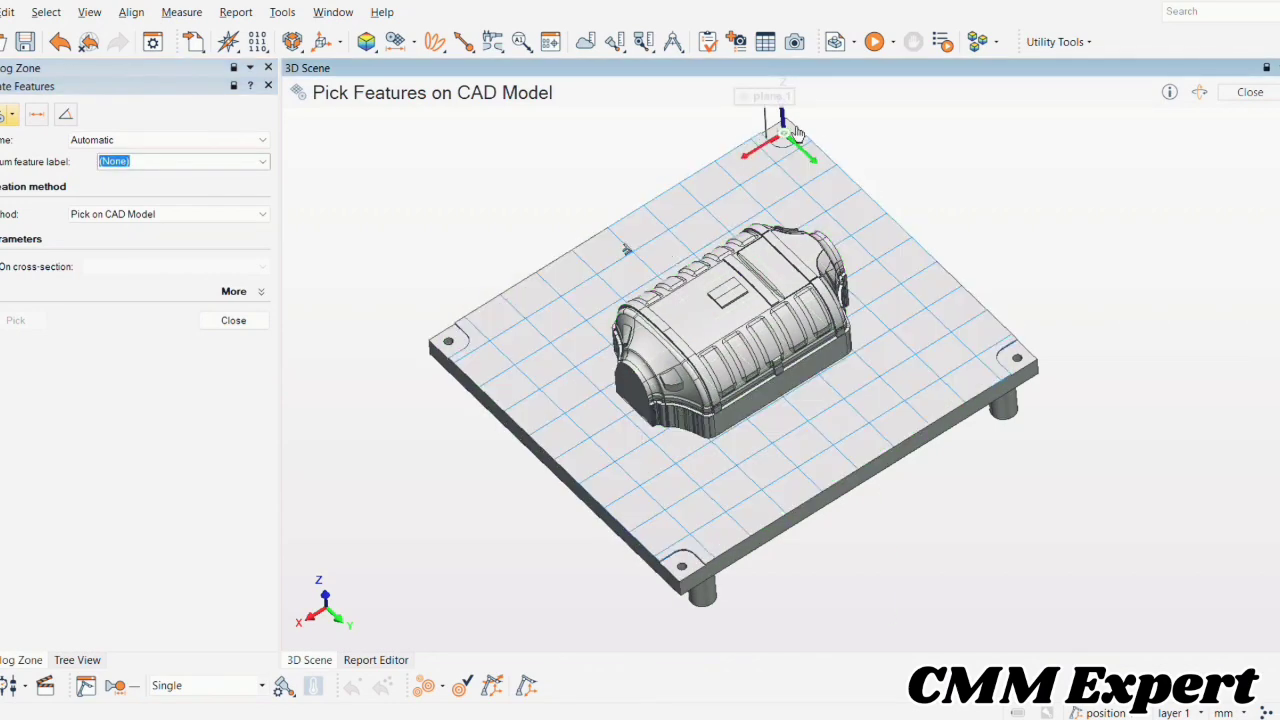
pyautogui.scroll(10, 783, 145)
pyautogui.scroll(3, 729, 417)
pyautogui.click(714, 314)
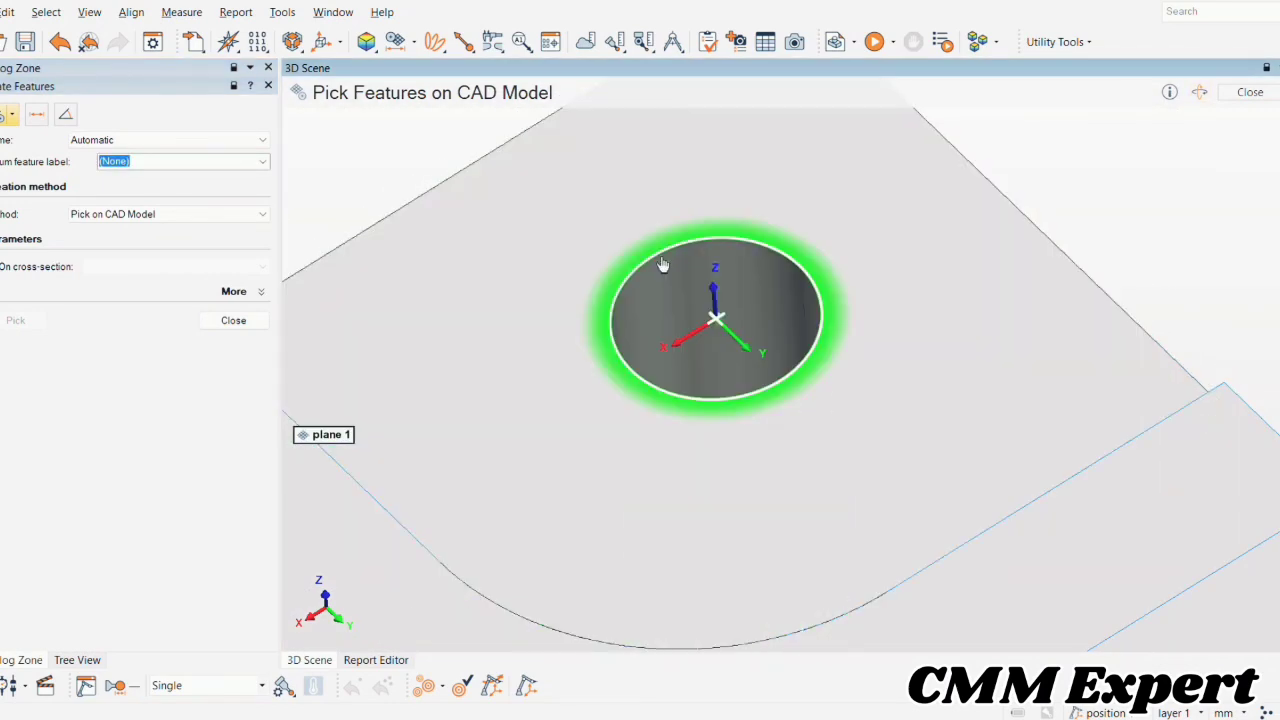
pyautogui.scroll(-10, 737, 335)
pyautogui.scroll(8, 949, 406)
pyautogui.click(909, 389)
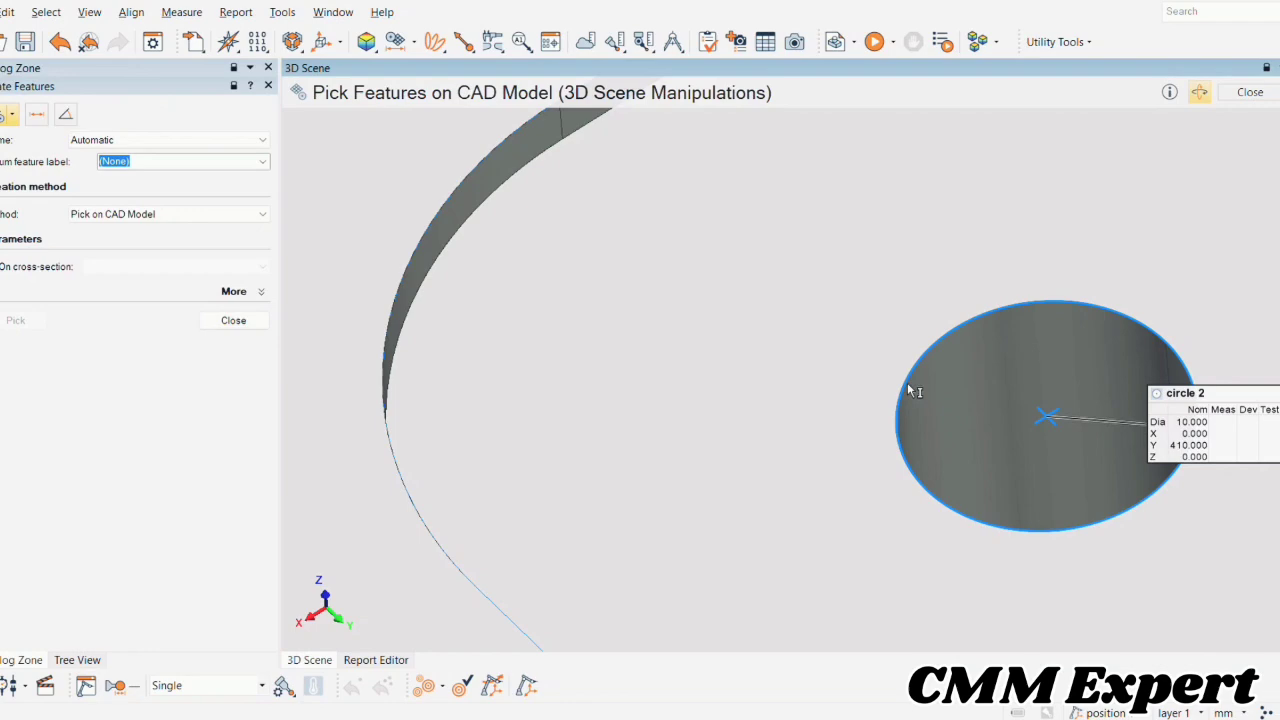
pyautogui.scroll(-10, 800, 430)
pyautogui.scroll(10, 690, 480)
pyautogui.click(737, 486)
pyautogui.scroll(-10, 737, 486)
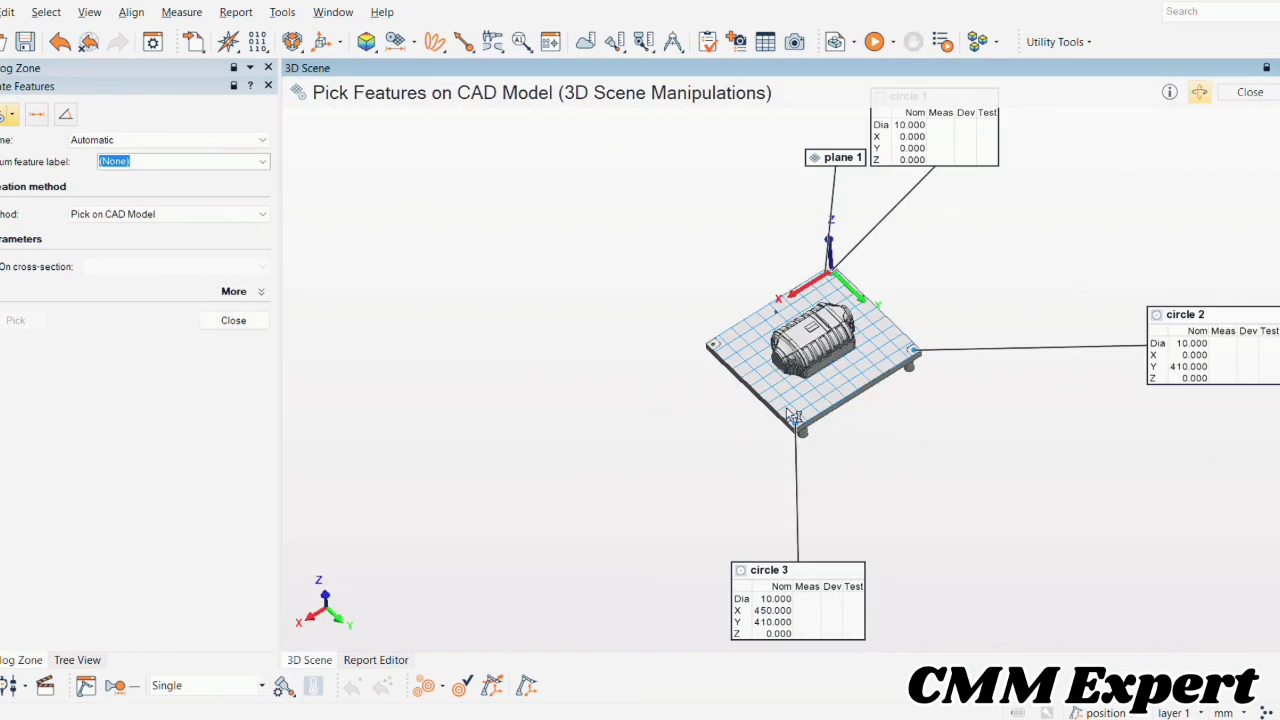
pyautogui.scroll(8, 797, 497)
pyautogui.scroll(3, 797, 497)
pyautogui.click(736, 500)
pyautogui.scroll(-10, 600, 480)
pyautogui.click(233, 320)
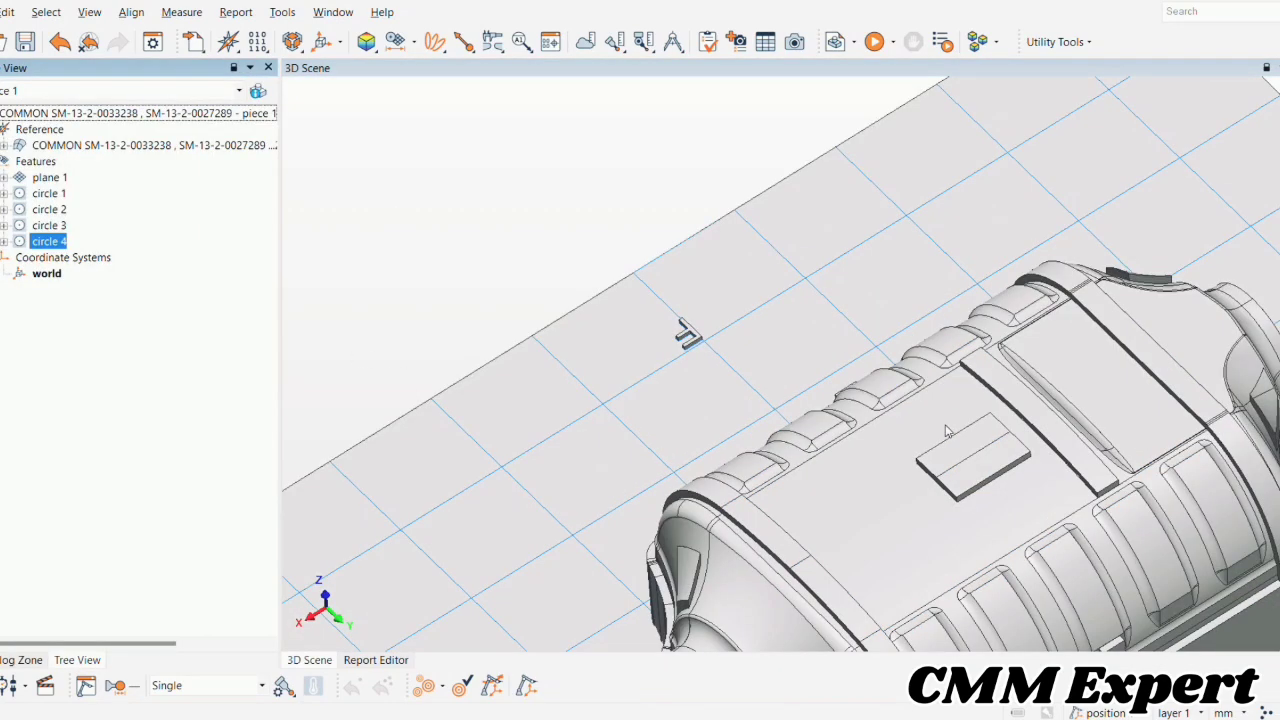
# Give circles 1–4 X, Y and Z position controls with ±0.200 tolerance.
pyautogui.keyDown('shift'); pyautogui.click(98, 193); pyautogui.keyUp('shift')
pyautogui.click(550, 41)
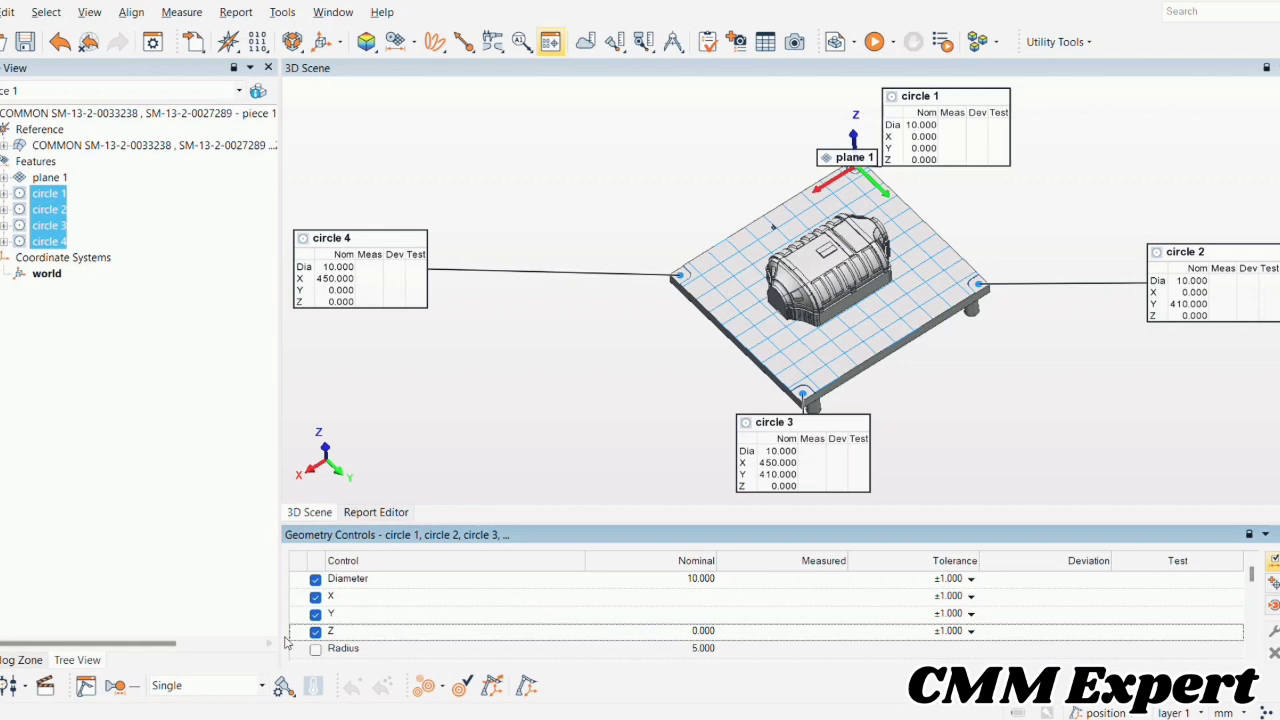
pyautogui.click(367, 600)
pyautogui.keyDown('shift'); pyautogui.click(854, 631); pyautogui.keyUp('shift')
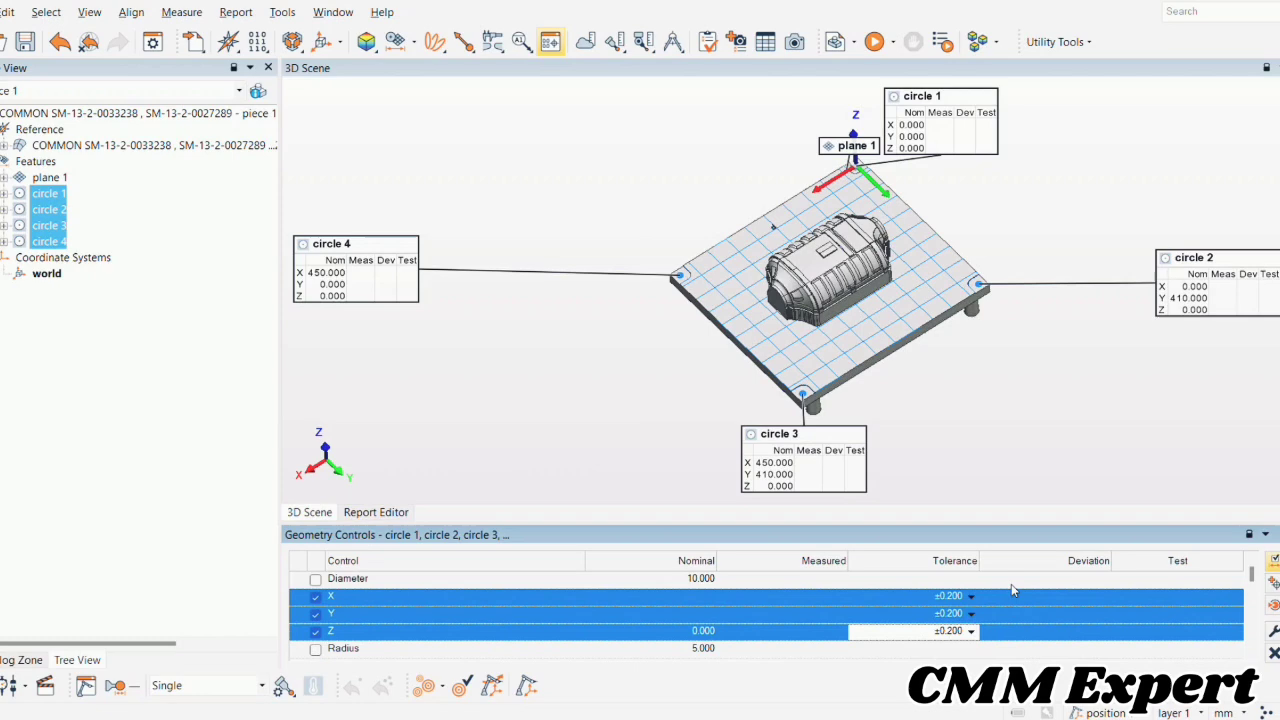
# Add a flatness control to plane 1.
pyautogui.click(49, 177)
pyautogui.click(550, 41)
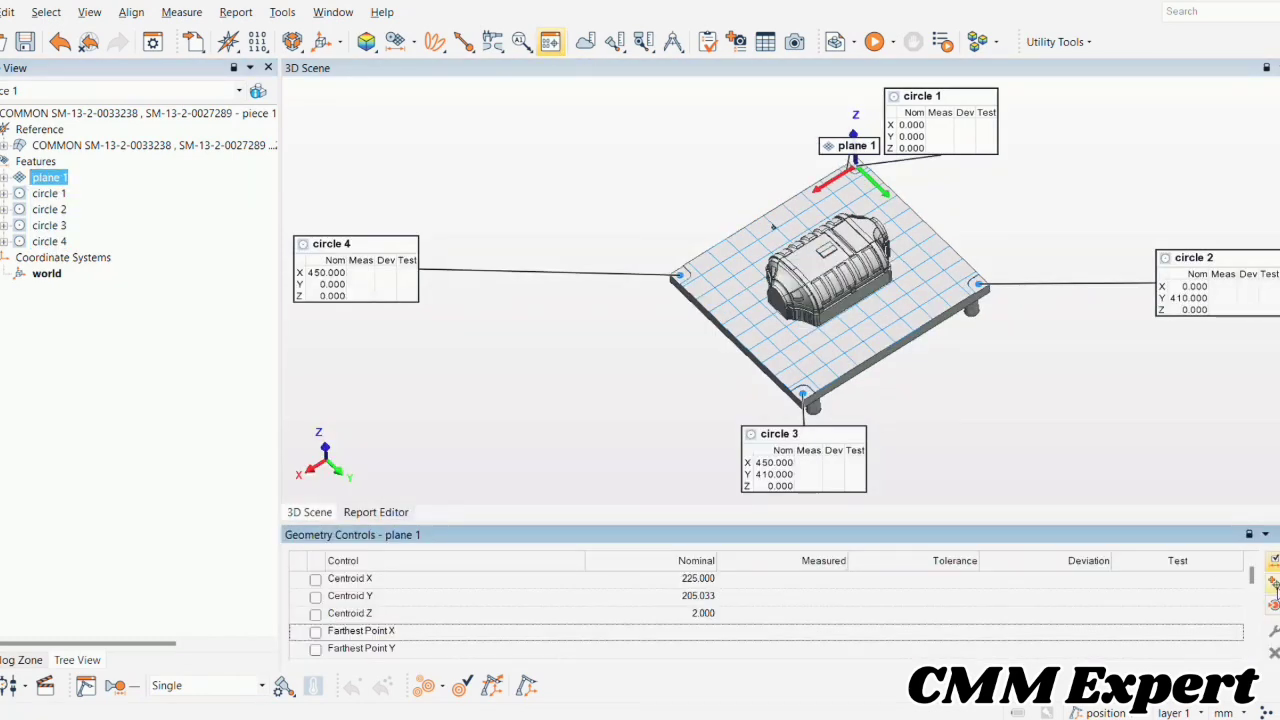
pyautogui.click(1273, 583)
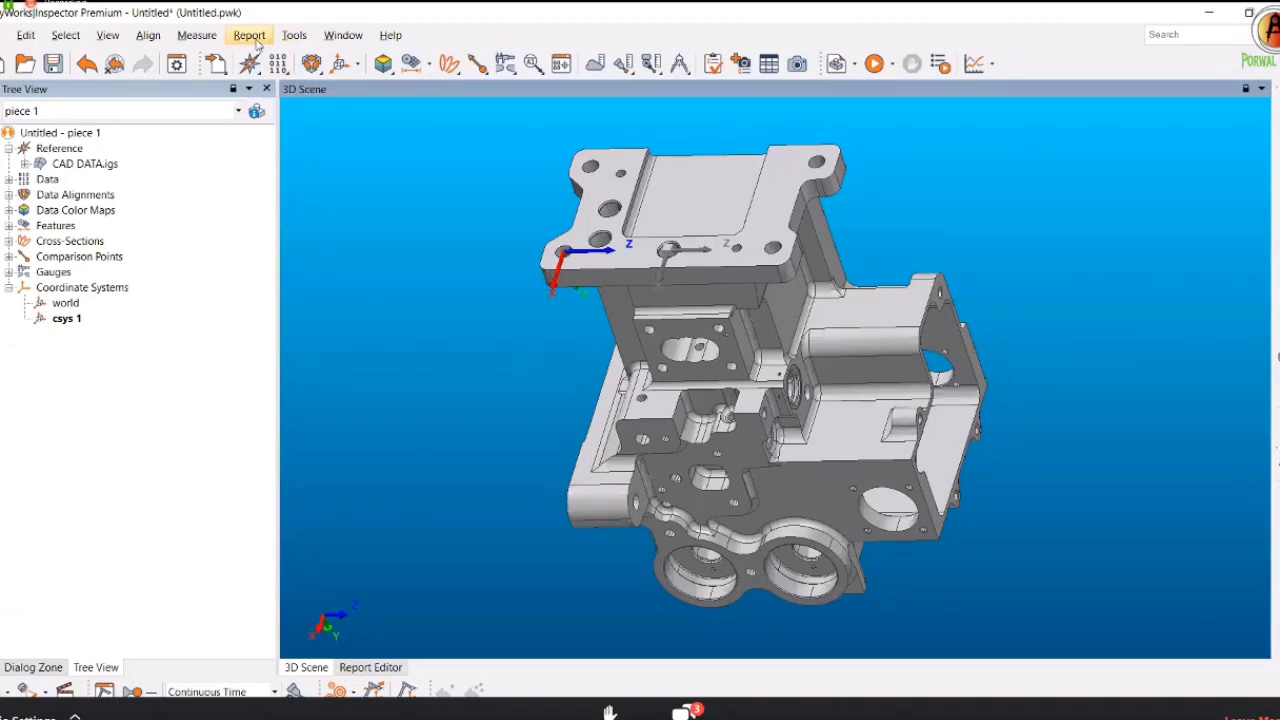
# Create a Letter_Portrait formatted report named 'Machining Part'.
pyautogui.click(250, 36)
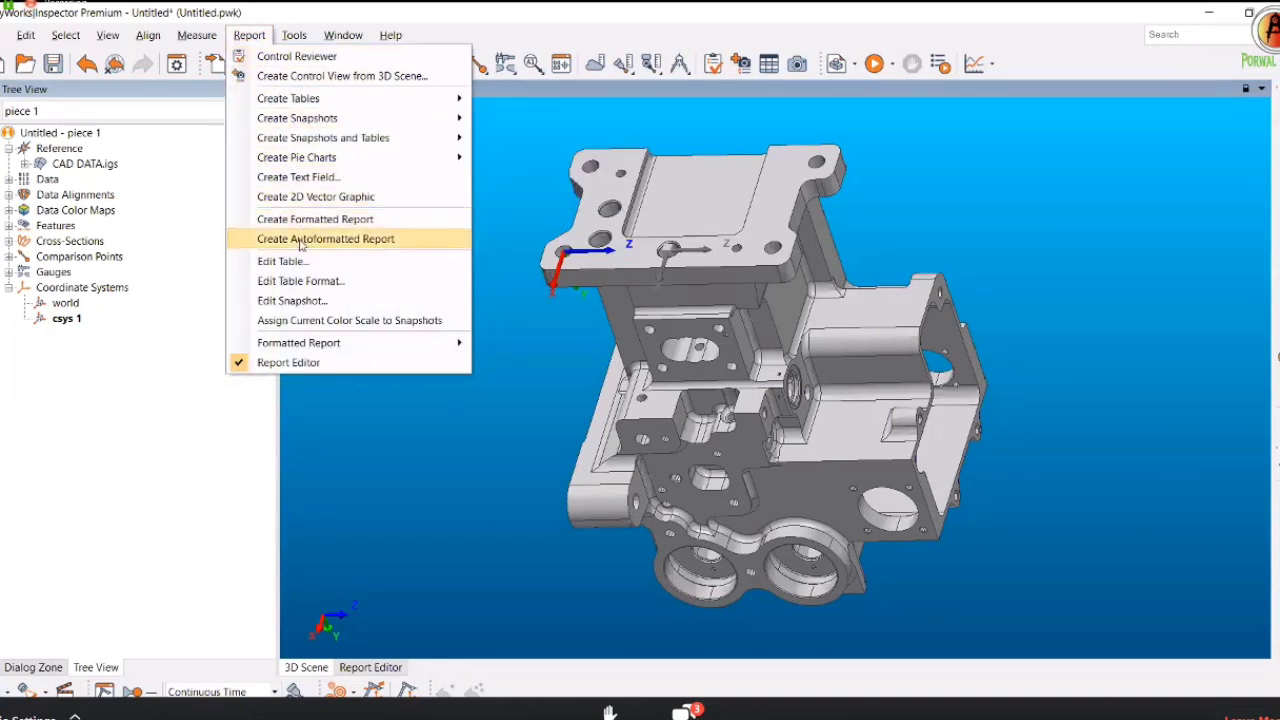
pyautogui.click(300, 242)
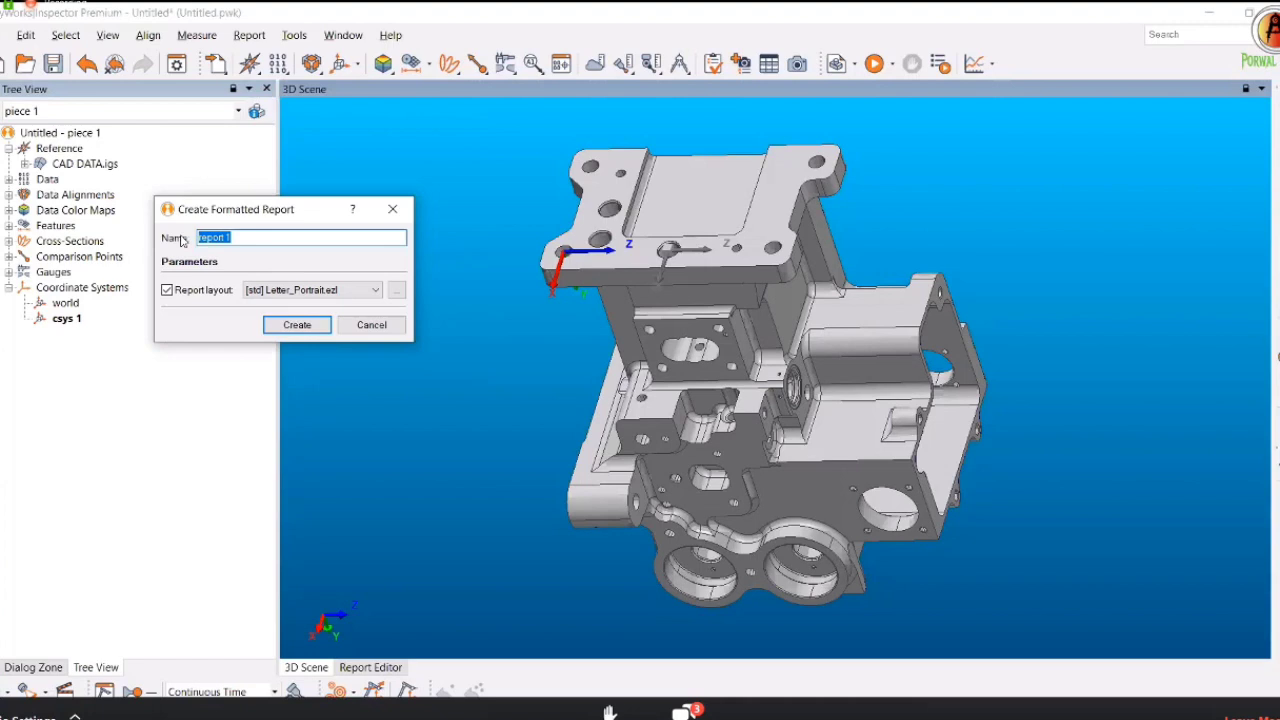
pyautogui.write('U')
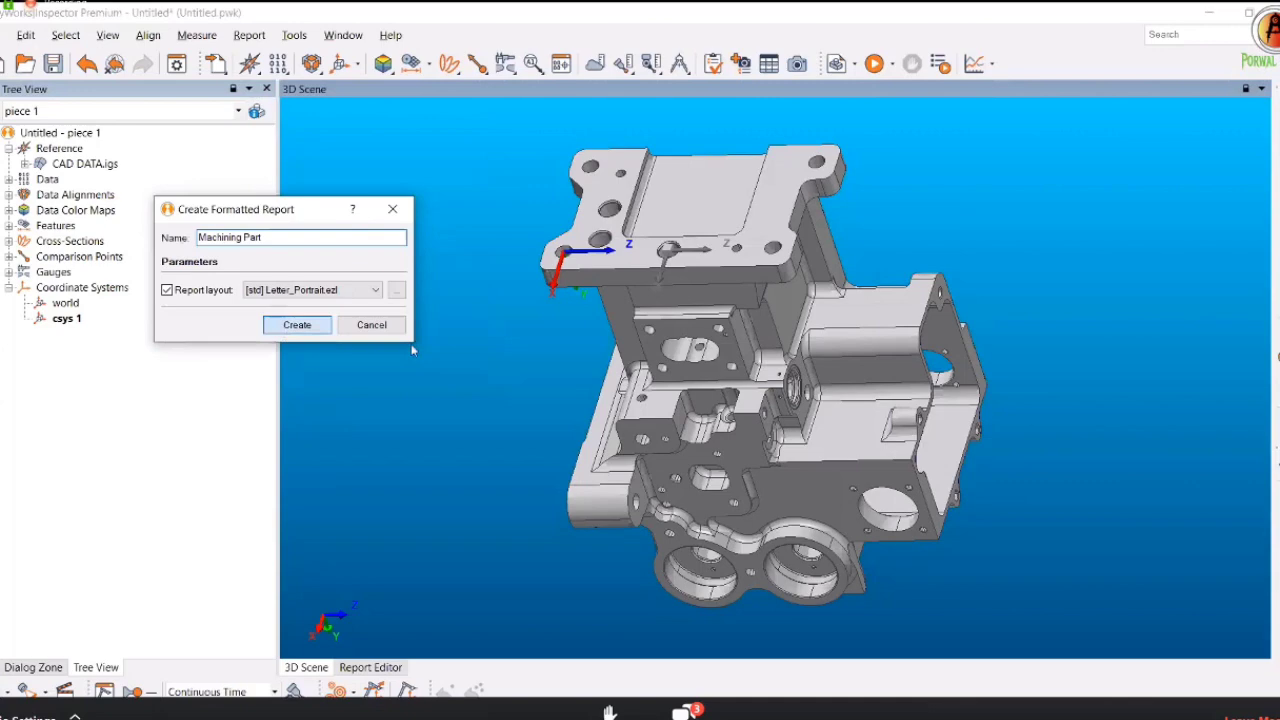
pyautogui.click(286, 328)
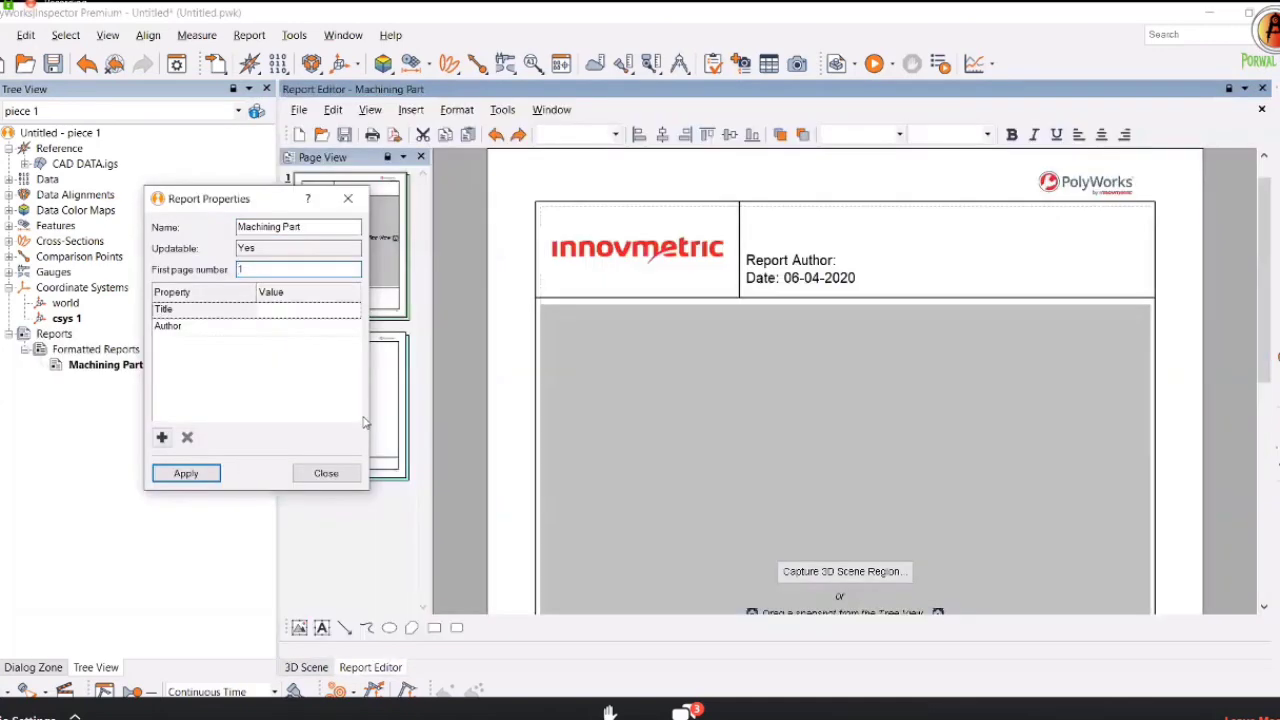
# Close the report properties, then select page 1 and its innovmetric header logo.
pyautogui.click(323, 475)
pyautogui.scroll(-1, 714, 403)
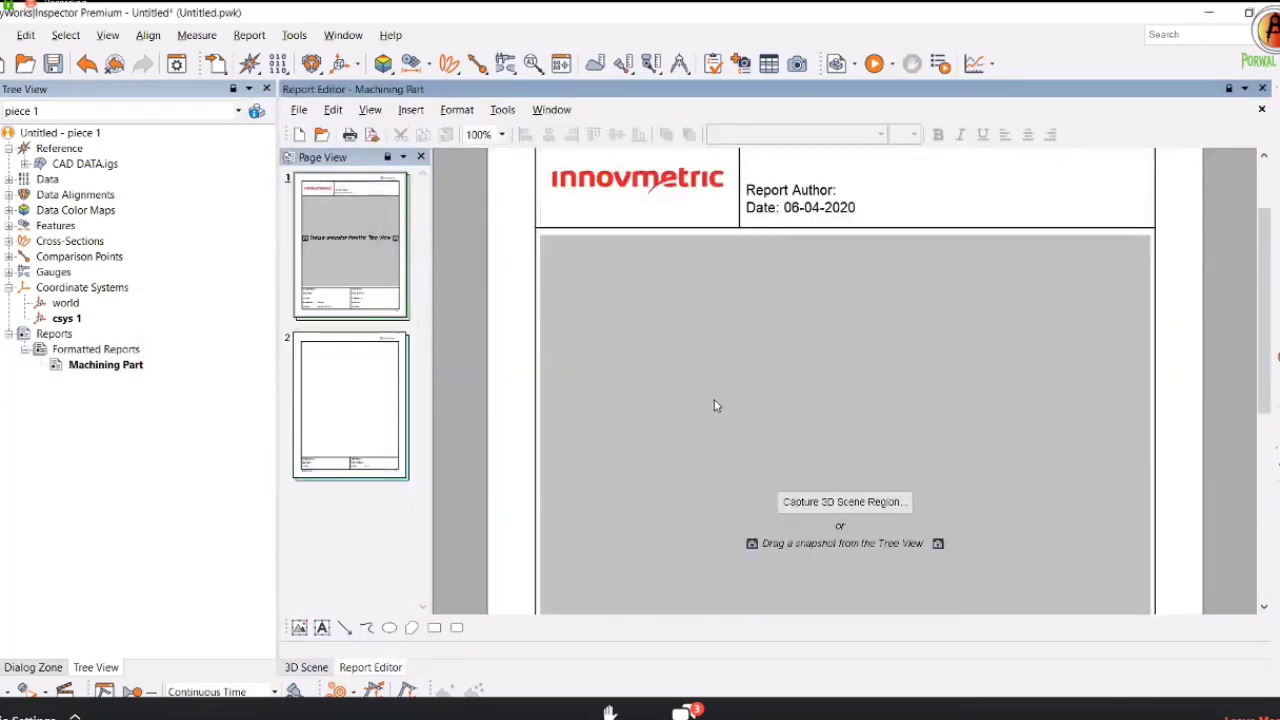
pyautogui.scroll(2, 714, 403)
pyautogui.click(307, 667)
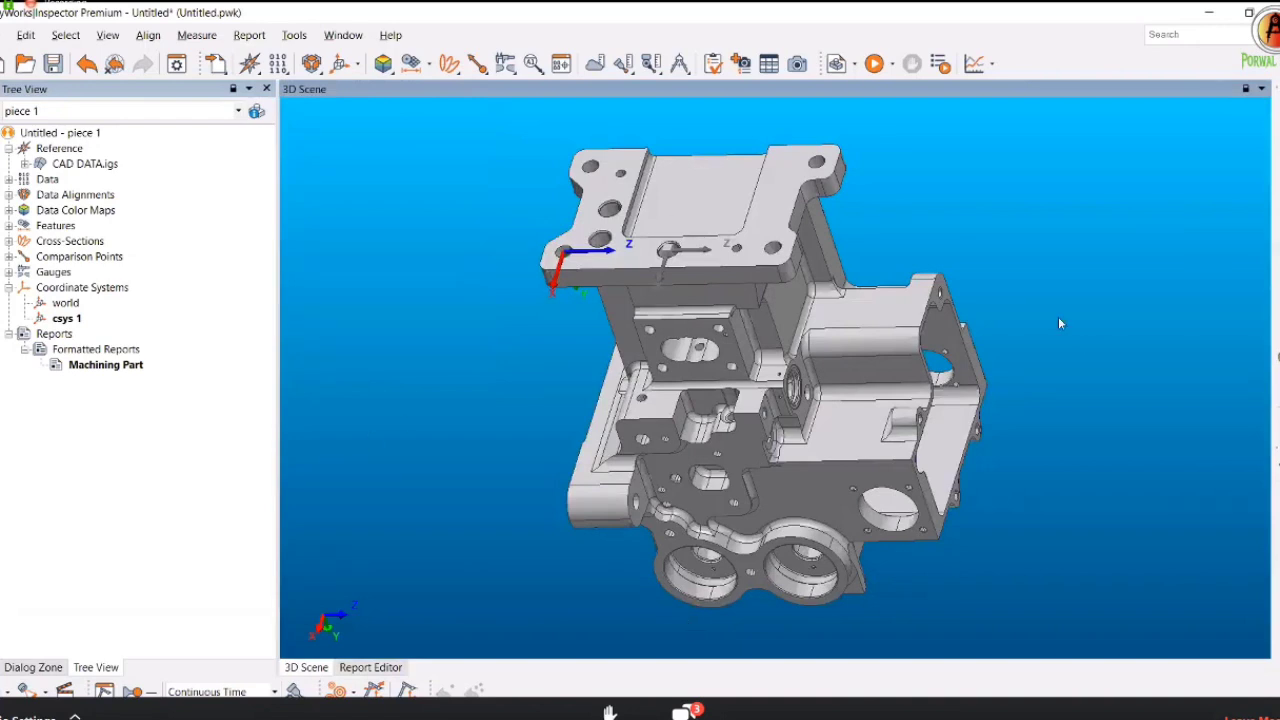
pyautogui.click(366, 670)
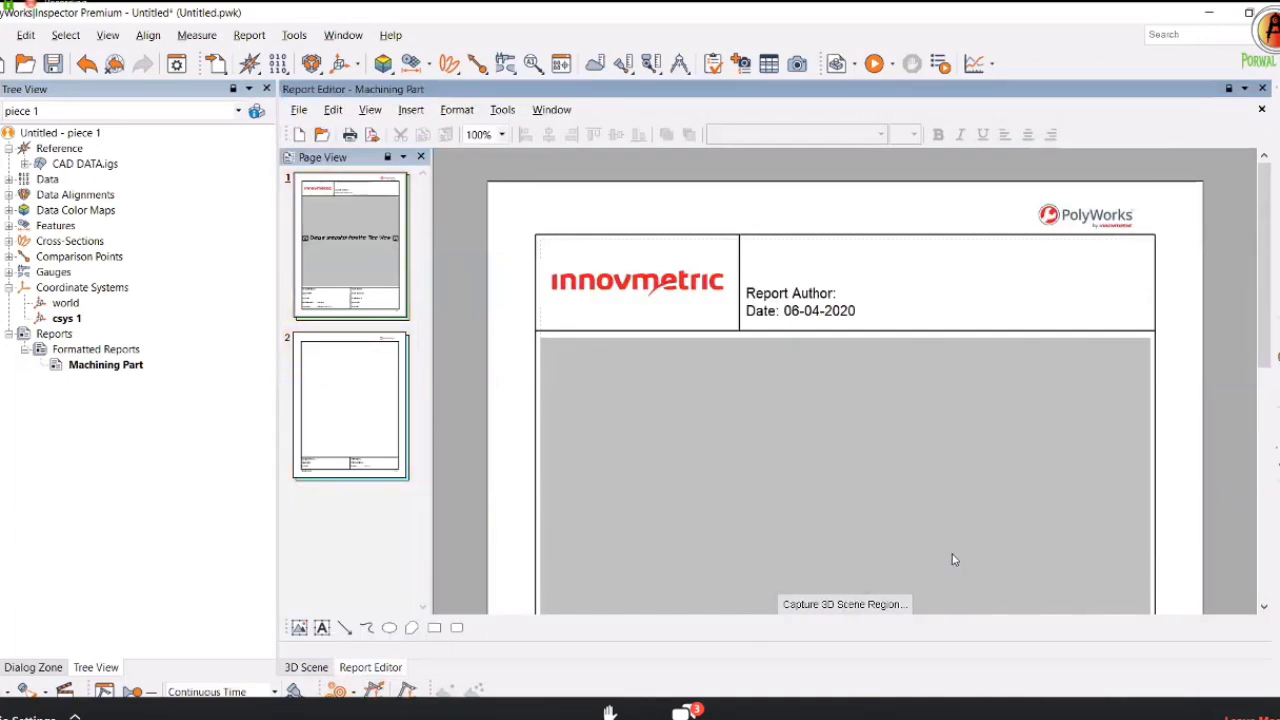
pyautogui.click(388, 275)
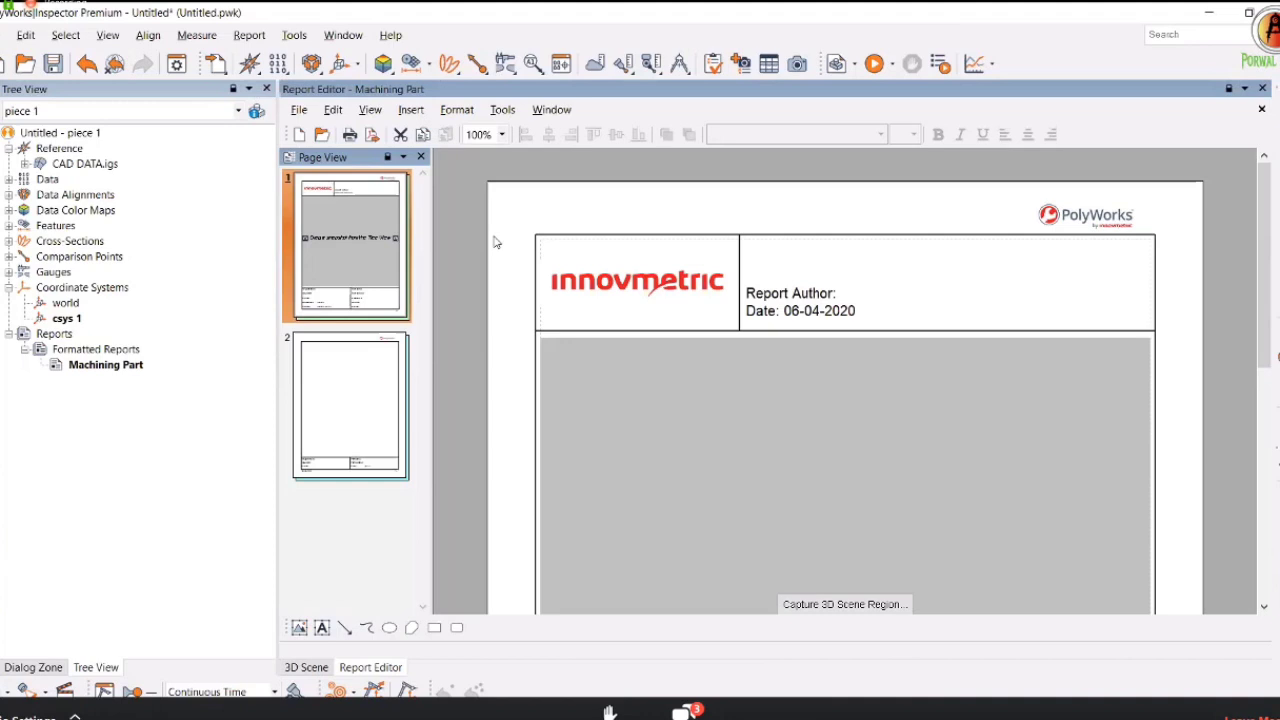
pyautogui.click(640, 294)
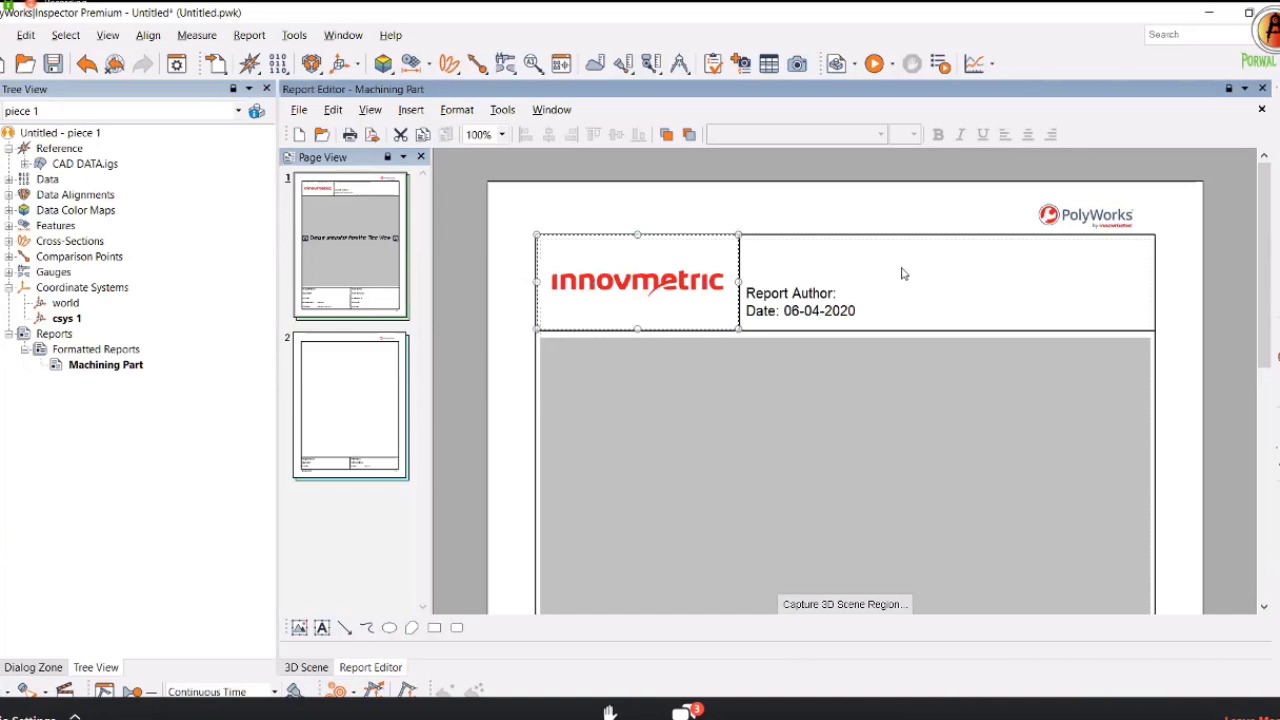
# Cut the innovmetric logo from the header and insert an image from file.
pyautogui.rightClick(572, 310)
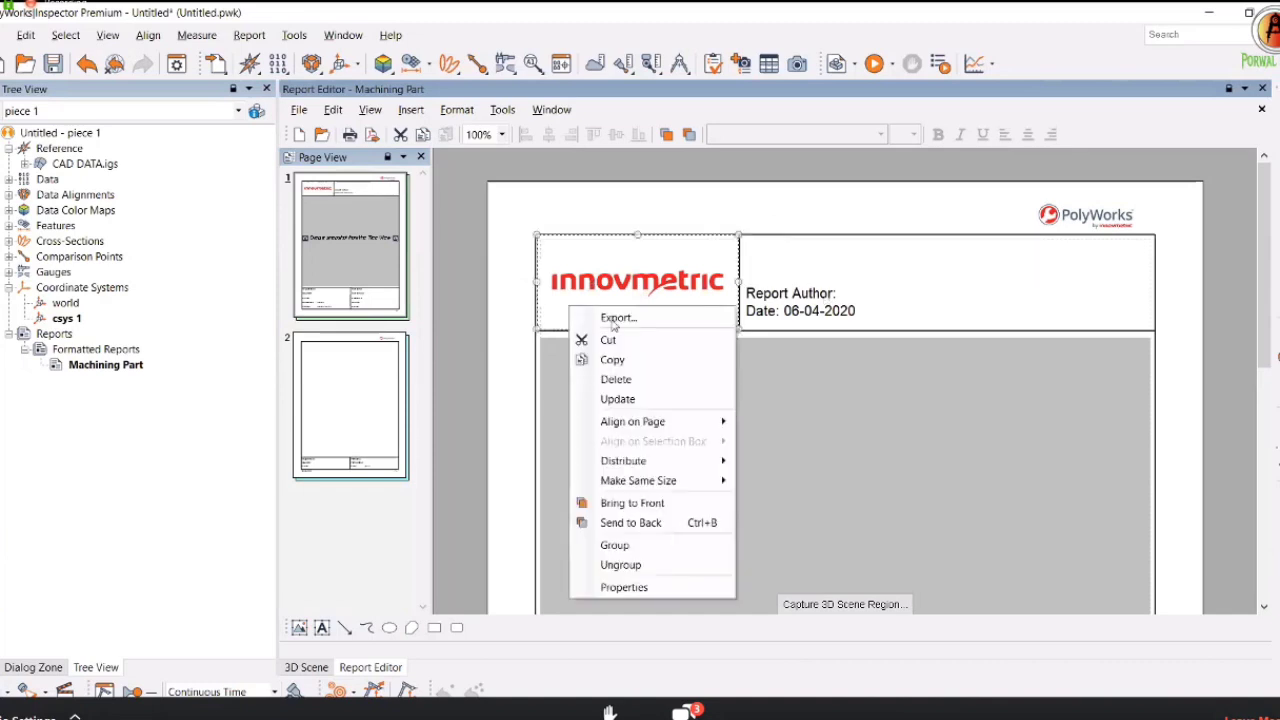
pyautogui.click(624, 338)
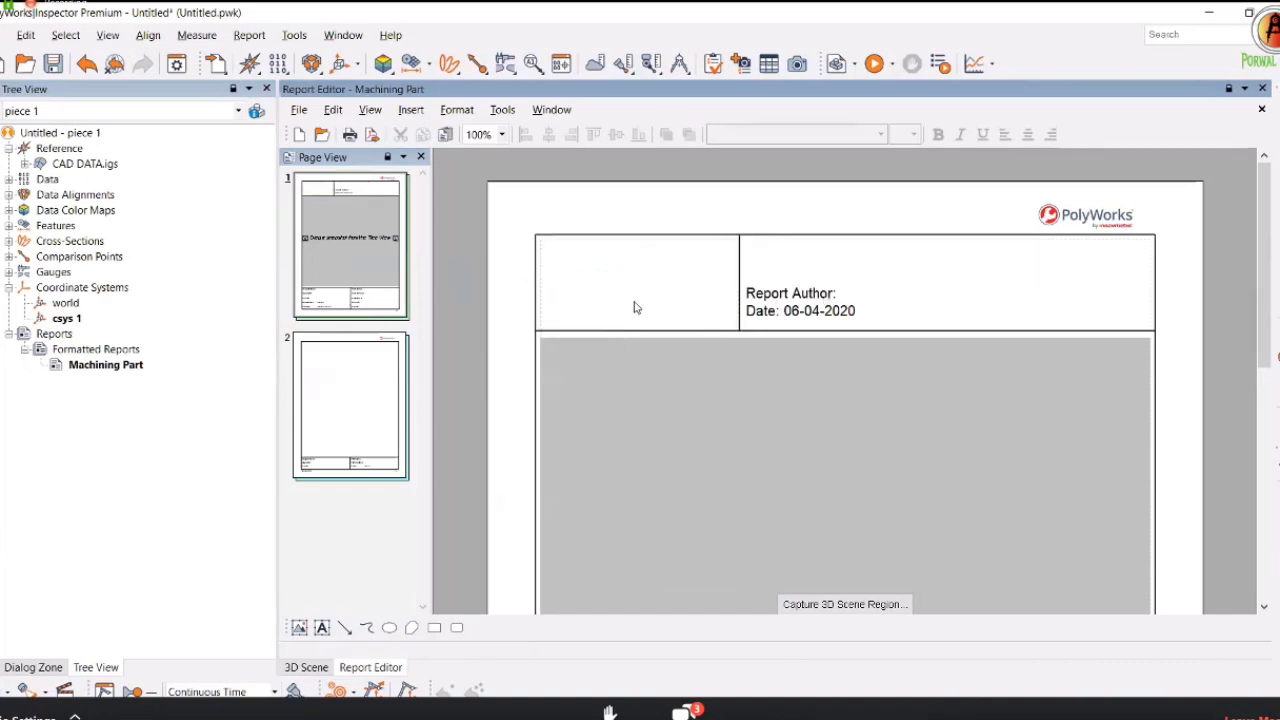
pyautogui.click(410, 110)
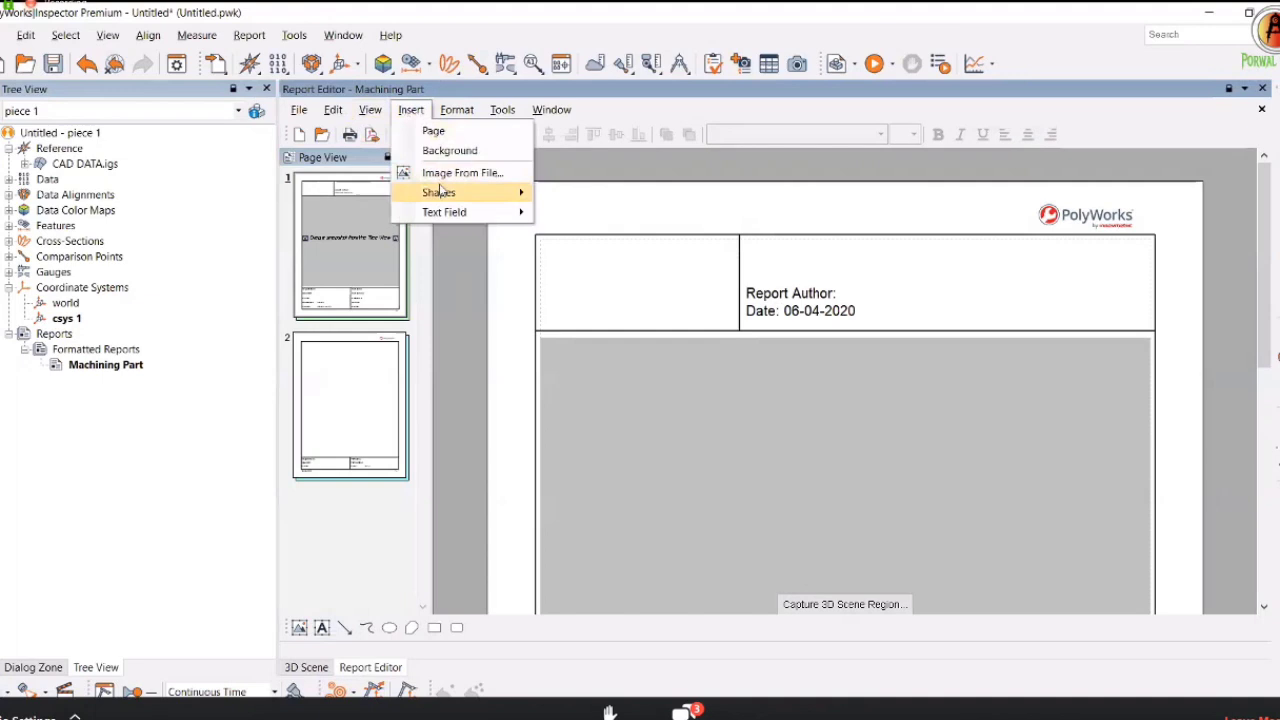
pyautogui.click(449, 177)
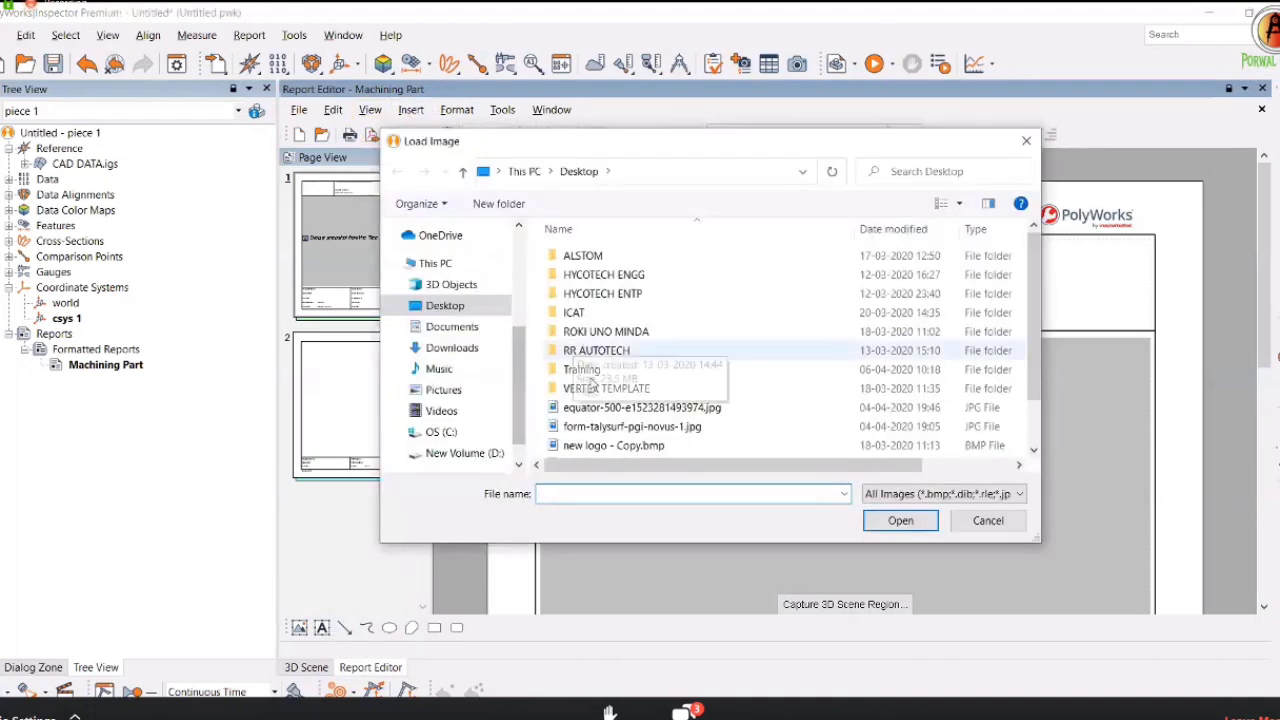
# Load 'bigzero logo copy.png' from D:\BIG ZERO\PICS onto page 1.
pyautogui.scroll(-1, 600, 410)
pyautogui.click(470, 454)
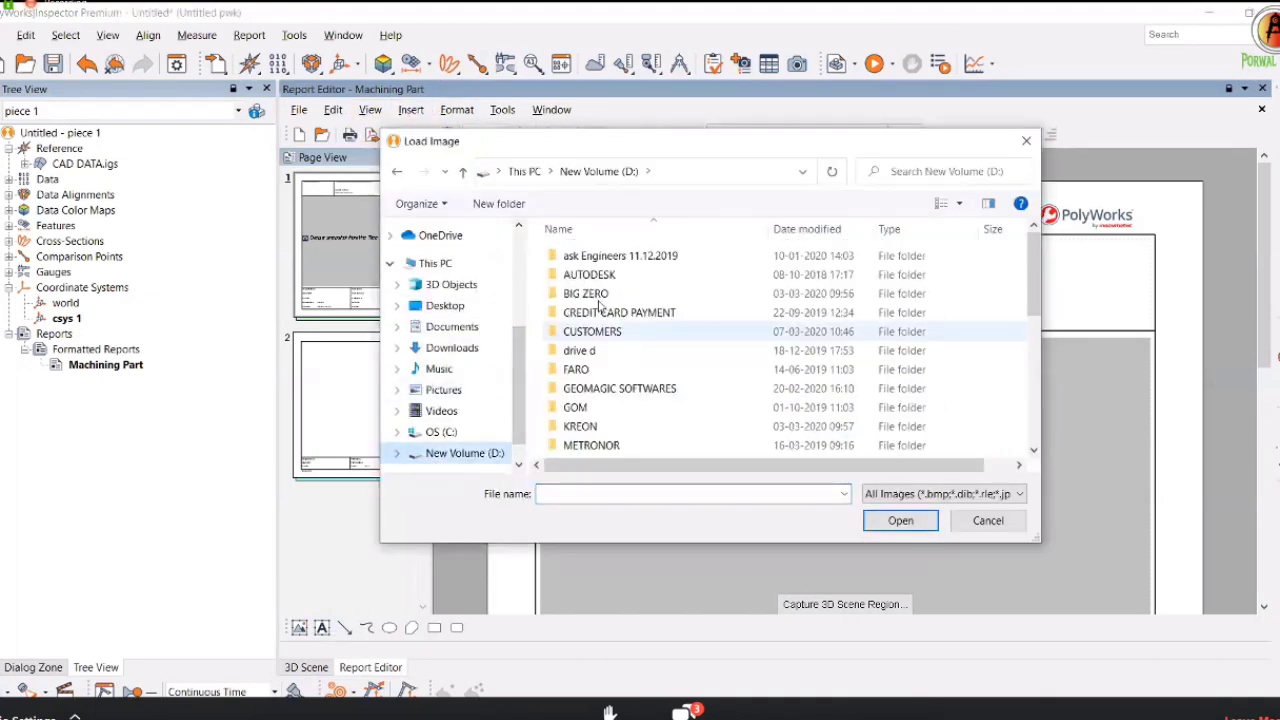
pyautogui.doubleClick(585, 293)
pyautogui.scroll(-2, 610, 420)
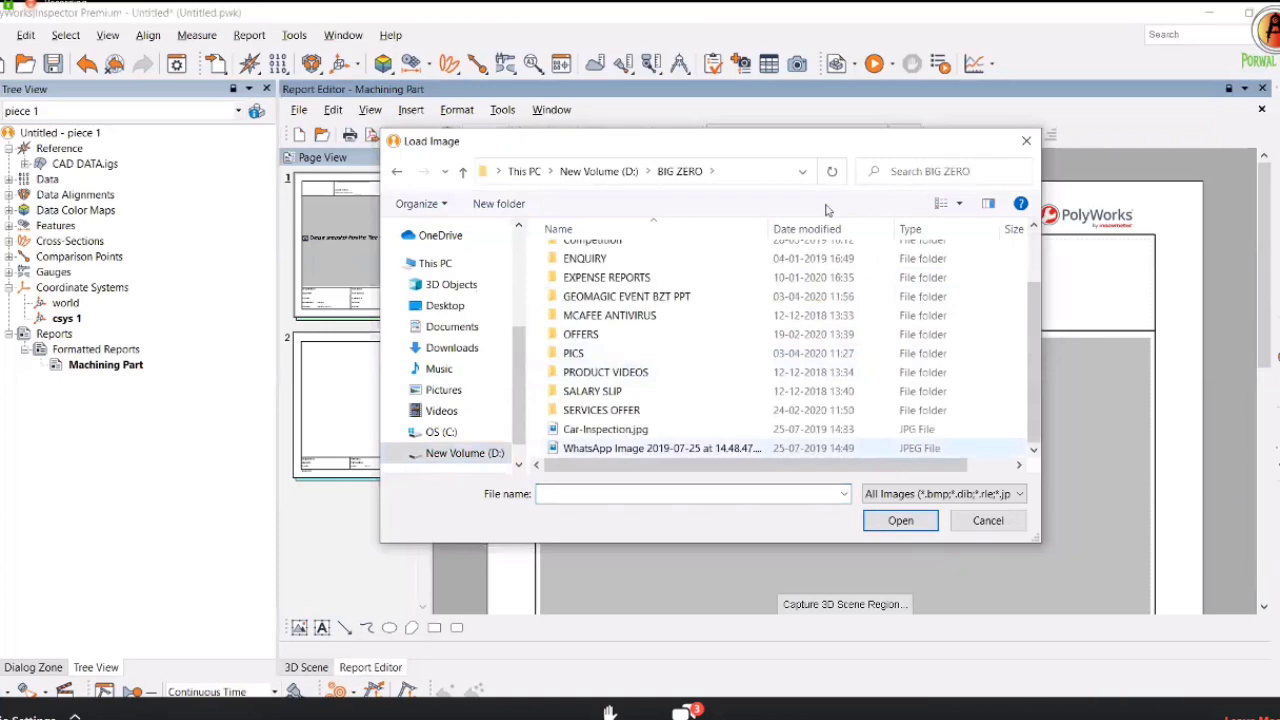
pyautogui.click(940, 204)
pyautogui.click(940, 204)
pyautogui.click(940, 204)
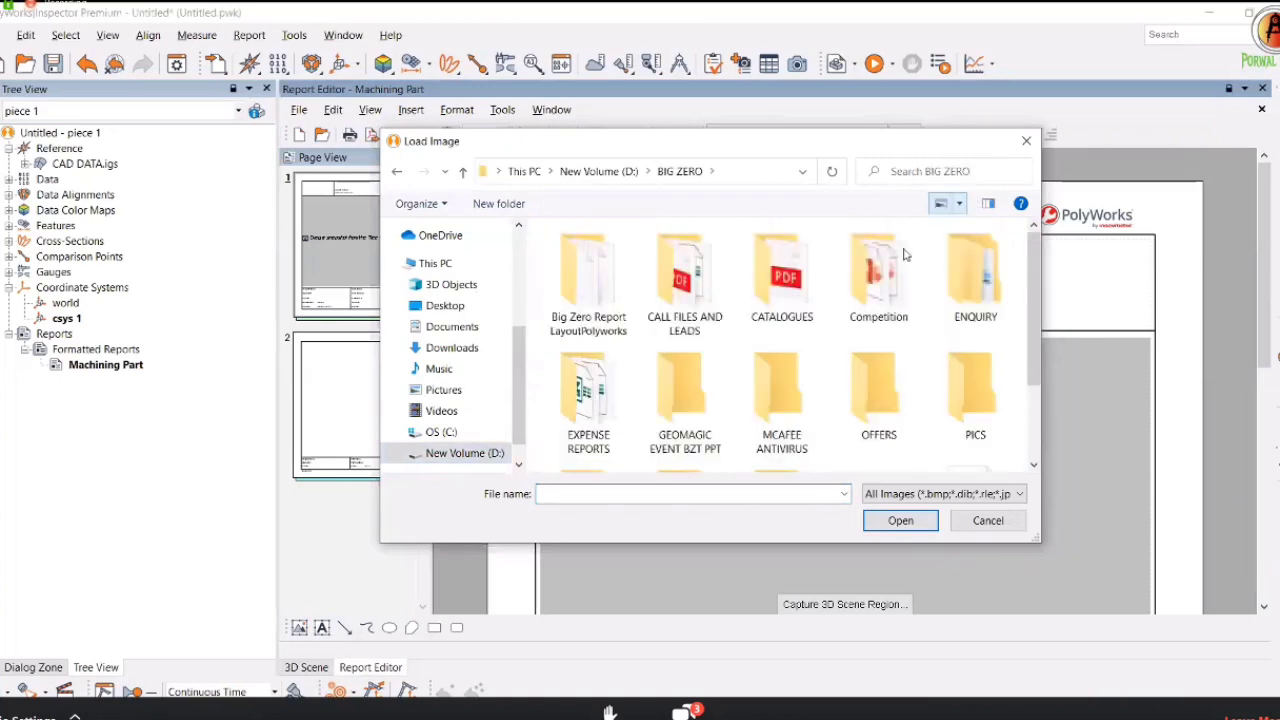
pyautogui.scroll(-2, 765, 338)
pyautogui.scroll(1, 868, 385)
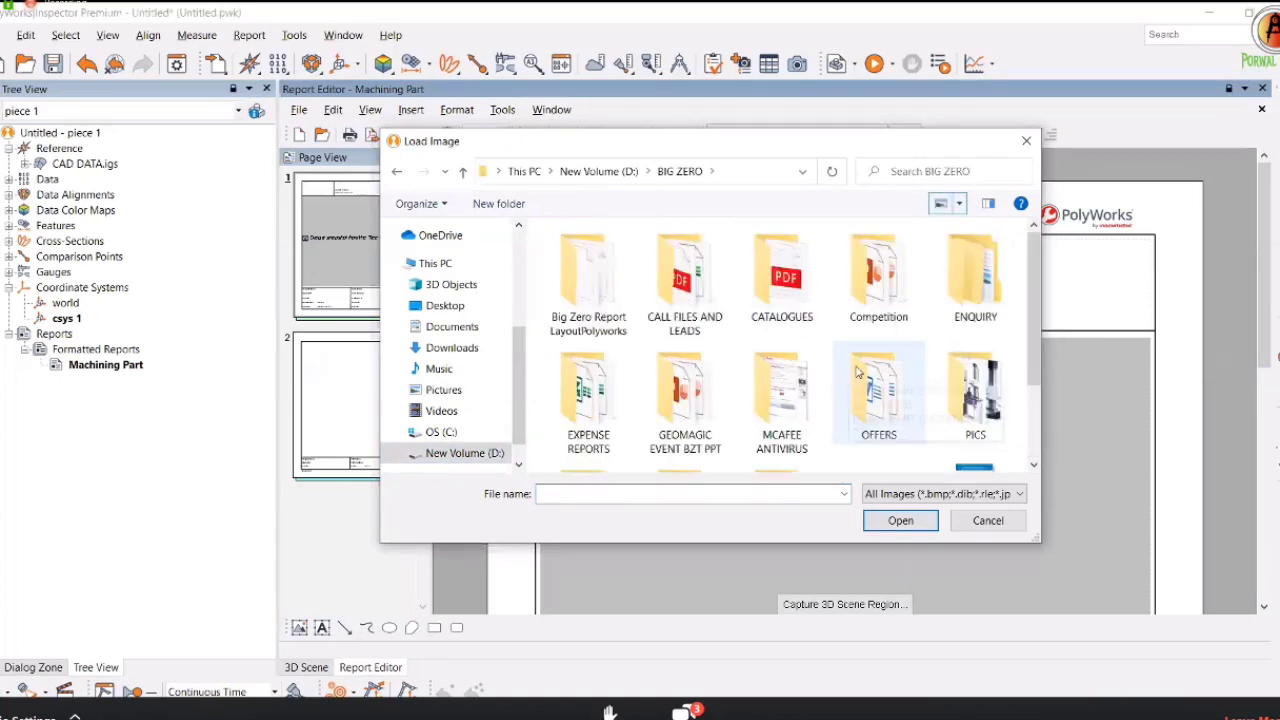
pyautogui.doubleClick(963, 405)
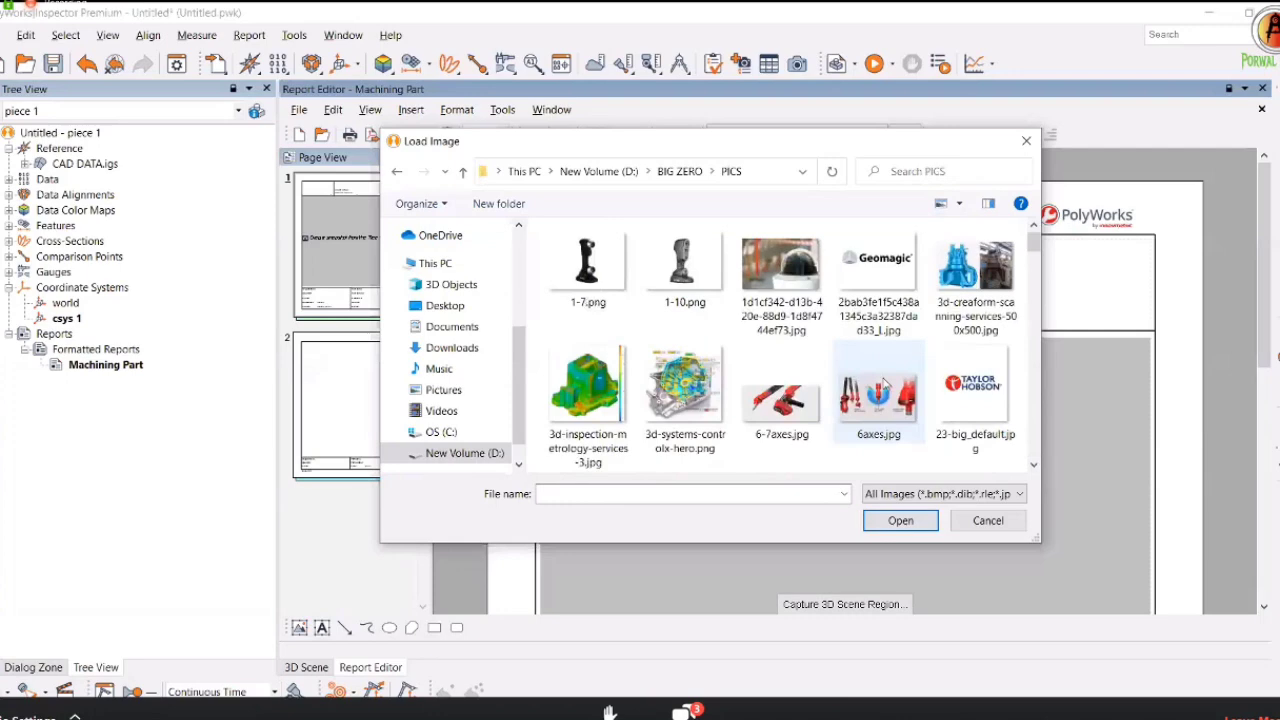
pyautogui.scroll(-5, 870, 392)
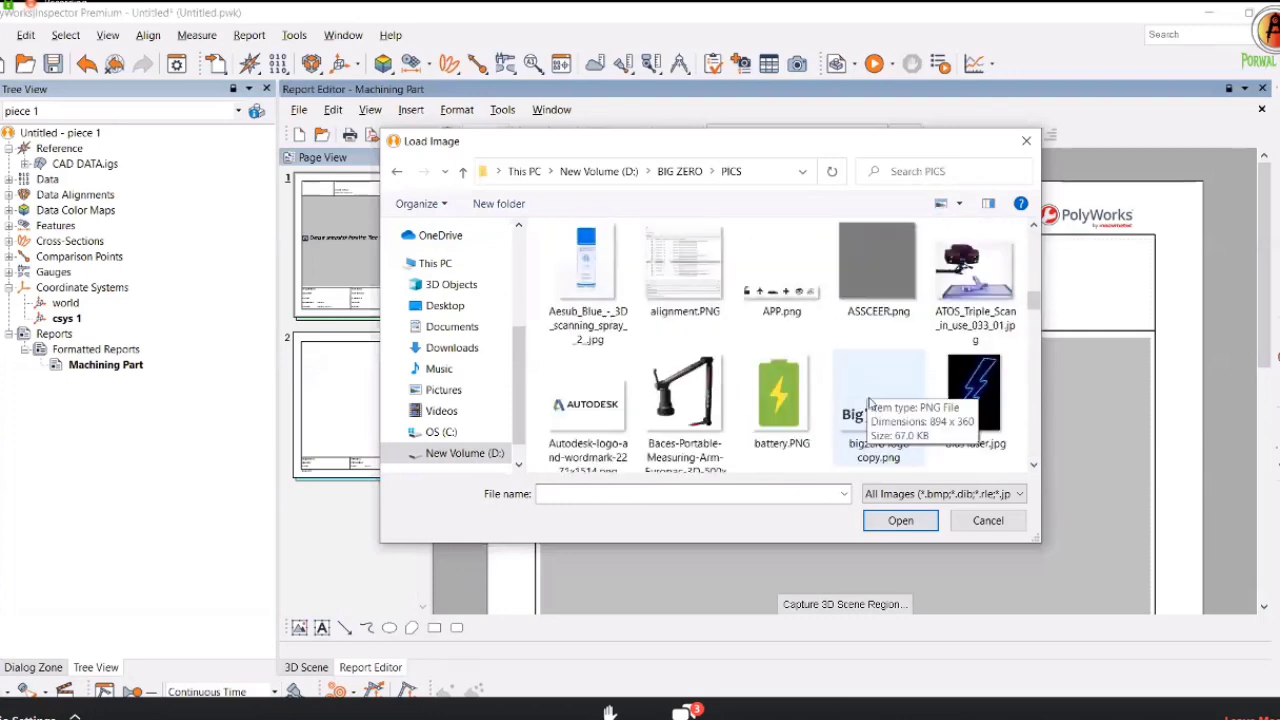
pyautogui.click(872, 398)
pyautogui.press('Return')
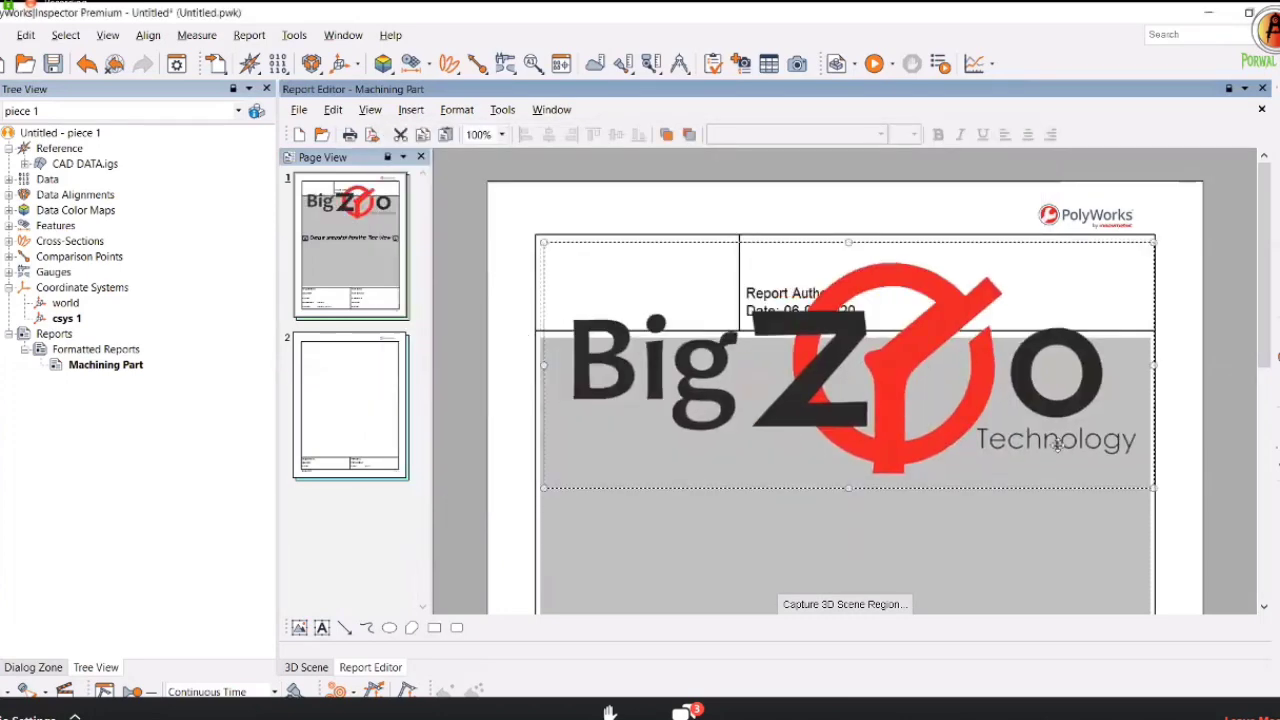
# Shrink the logo into the header's left cell and clear the Author/Date text.
pyautogui.moveTo(1097, 462); pyautogui.dragTo(733, 327)
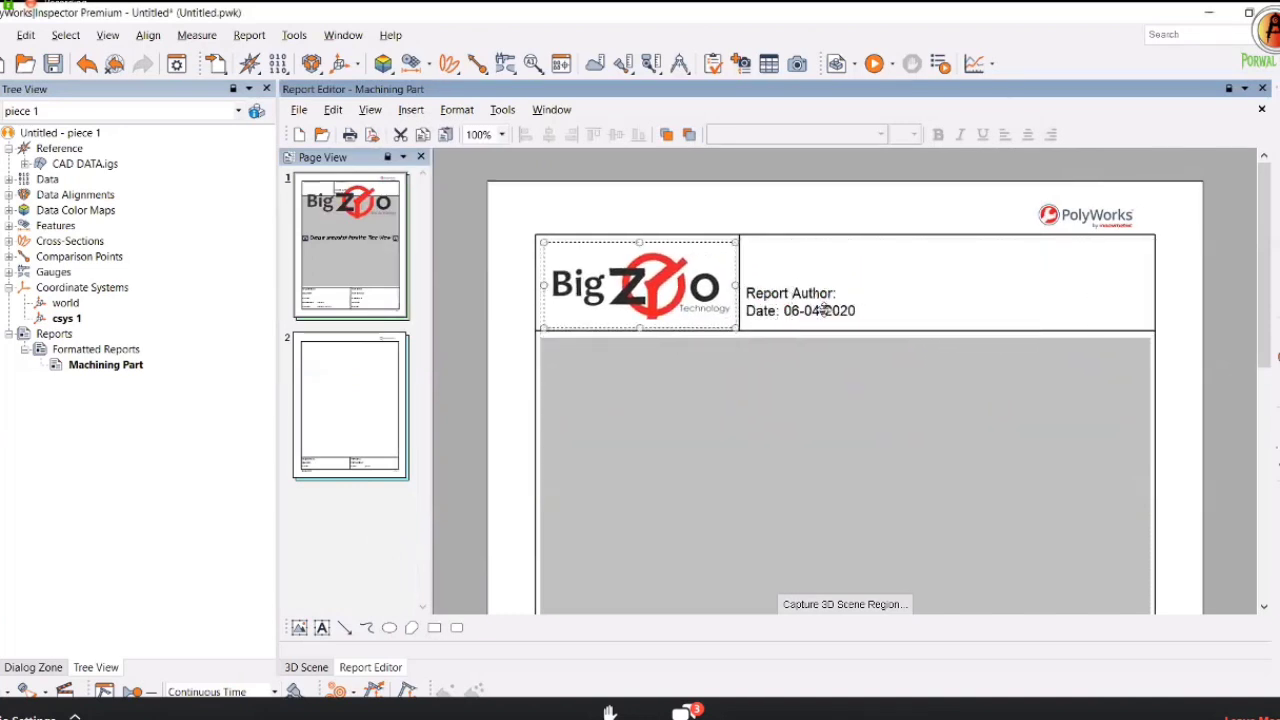
pyautogui.click(826, 302)
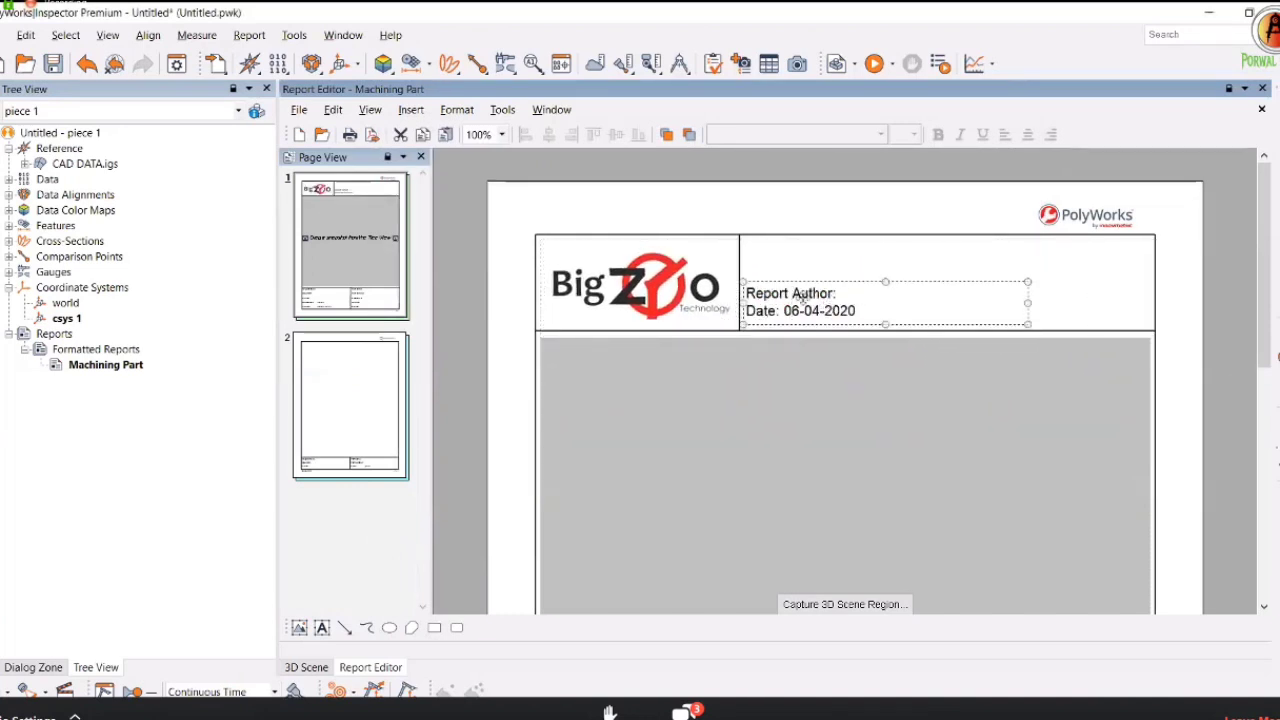
pyautogui.doubleClick(802, 297)
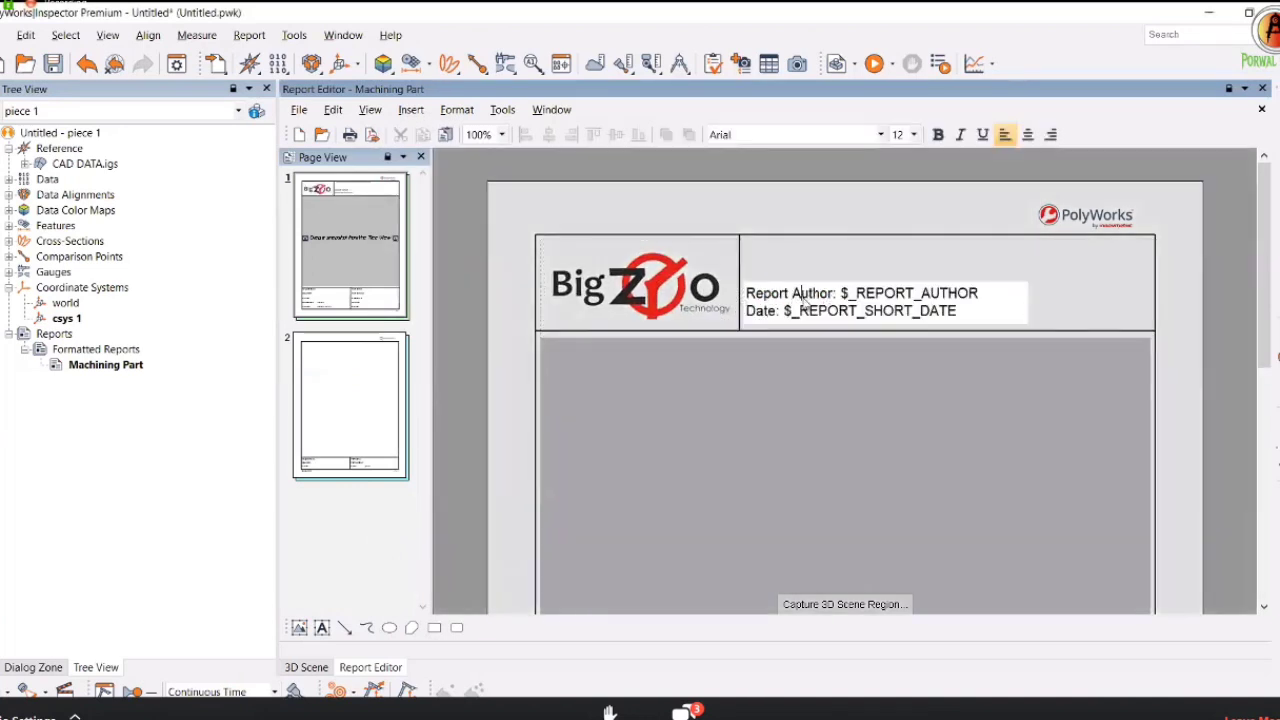
pyautogui.doubleClick(922, 292)
pyautogui.click(945, 312)
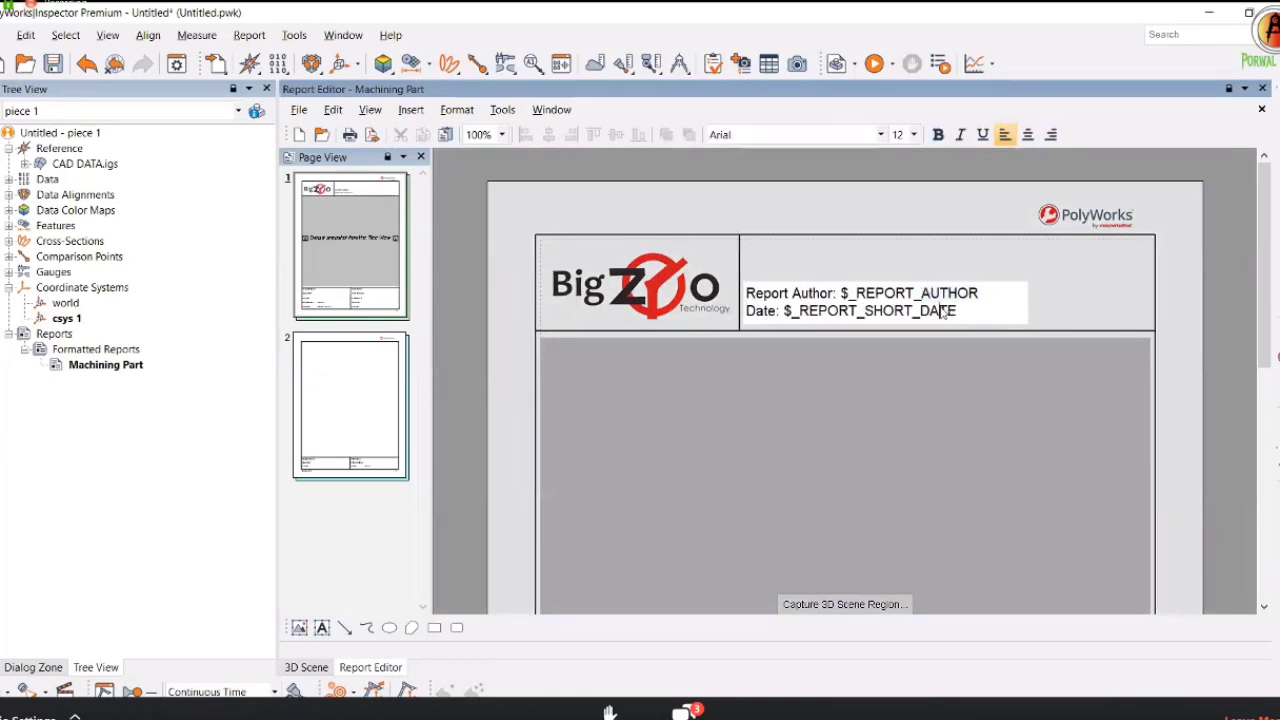
pyautogui.hotkey('ctrl', 'a')
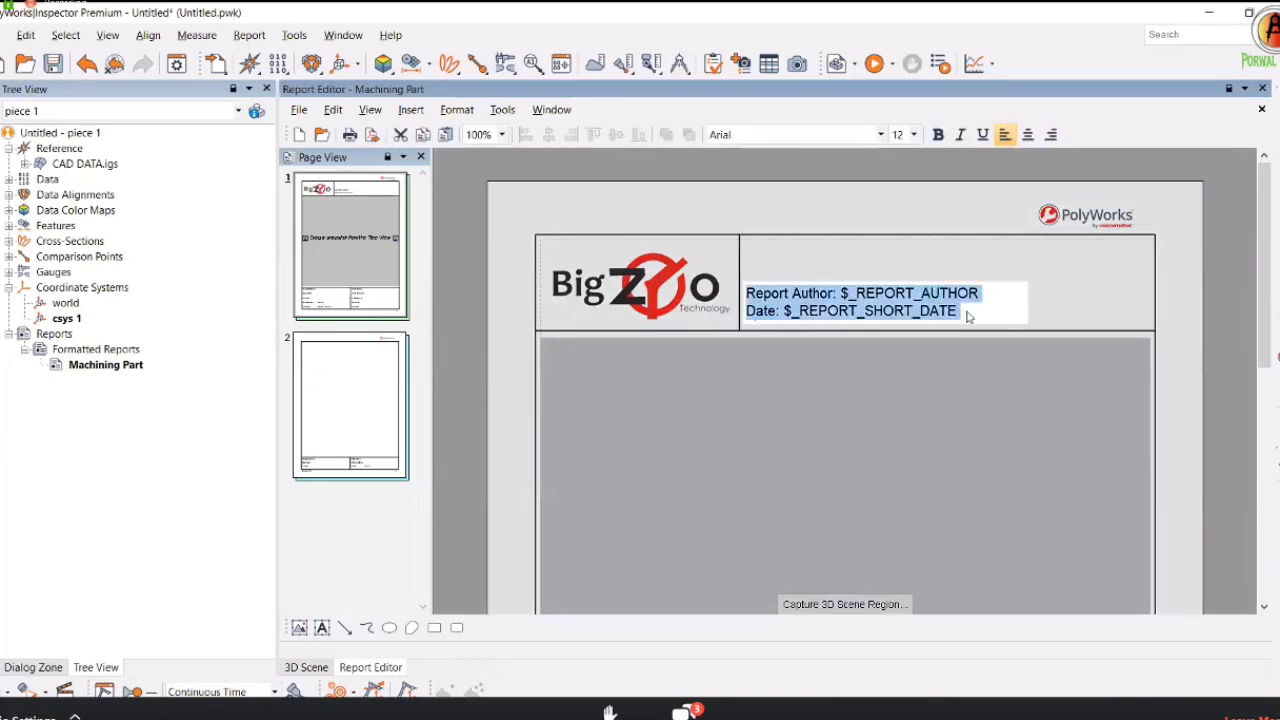
pyautogui.press('Delete')
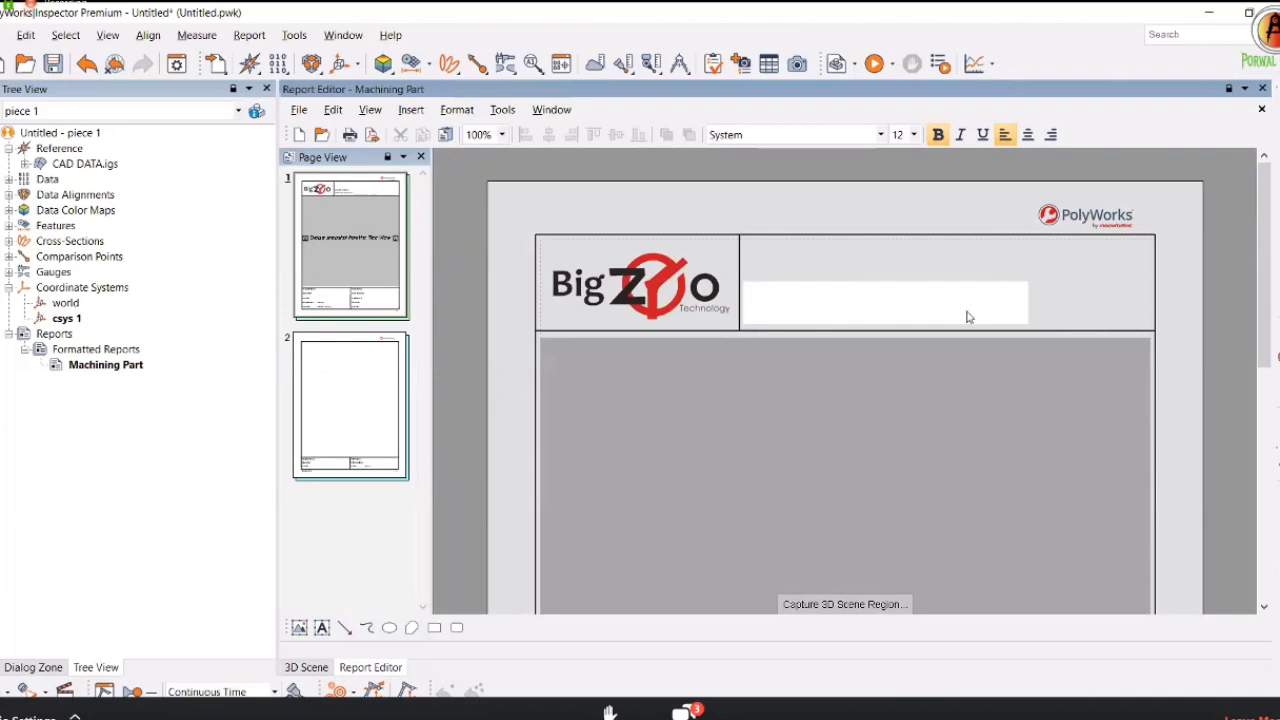
# Title the header 'CAD COMPARISON INSPECTION REPORT' and shift it up and right.
pyautogui.write('CAD COMPARION')
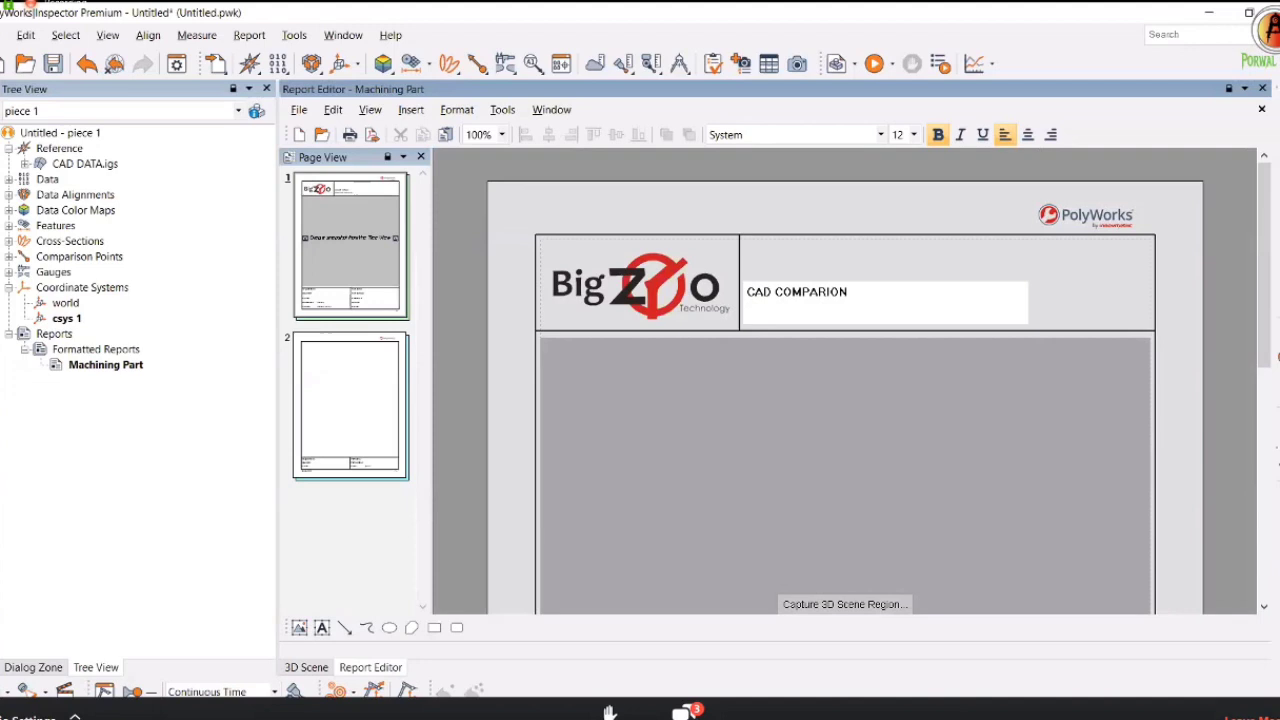
pyautogui.press('BackSpace')
pyautogui.press('BackSpace')
pyautogui.write('SON INSPECTIO')
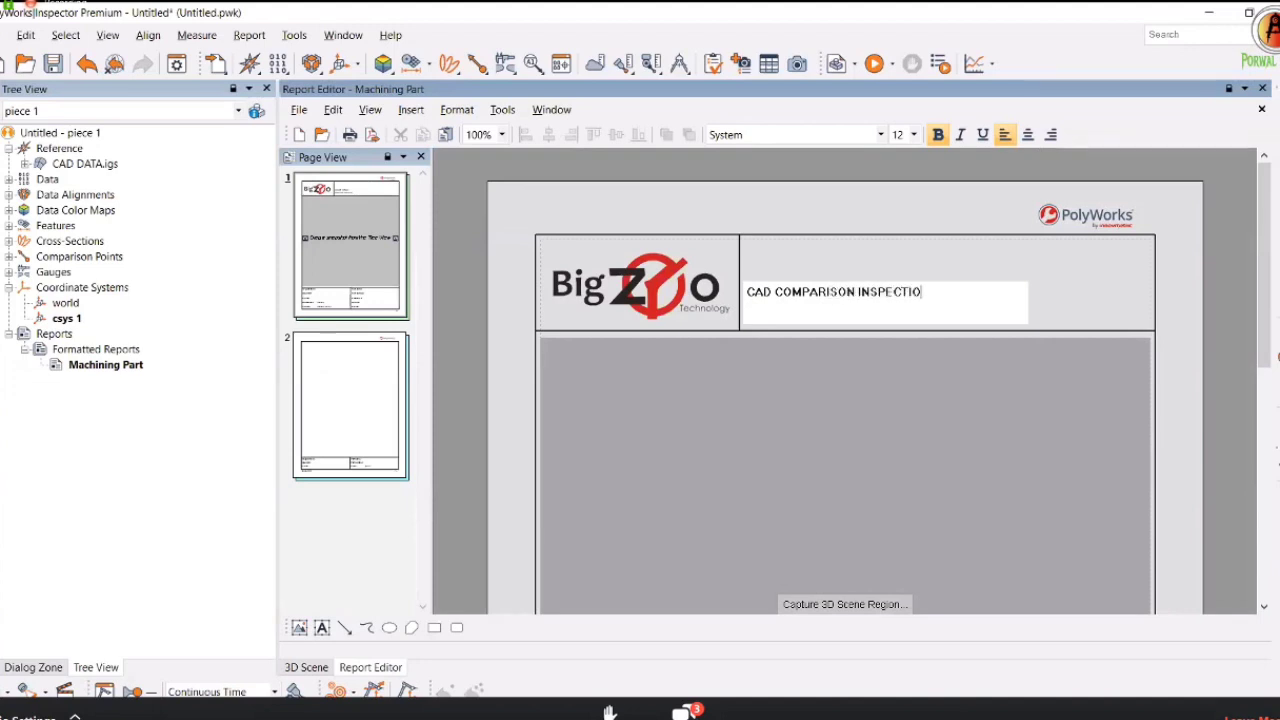
pyautogui.write('N REPORT')
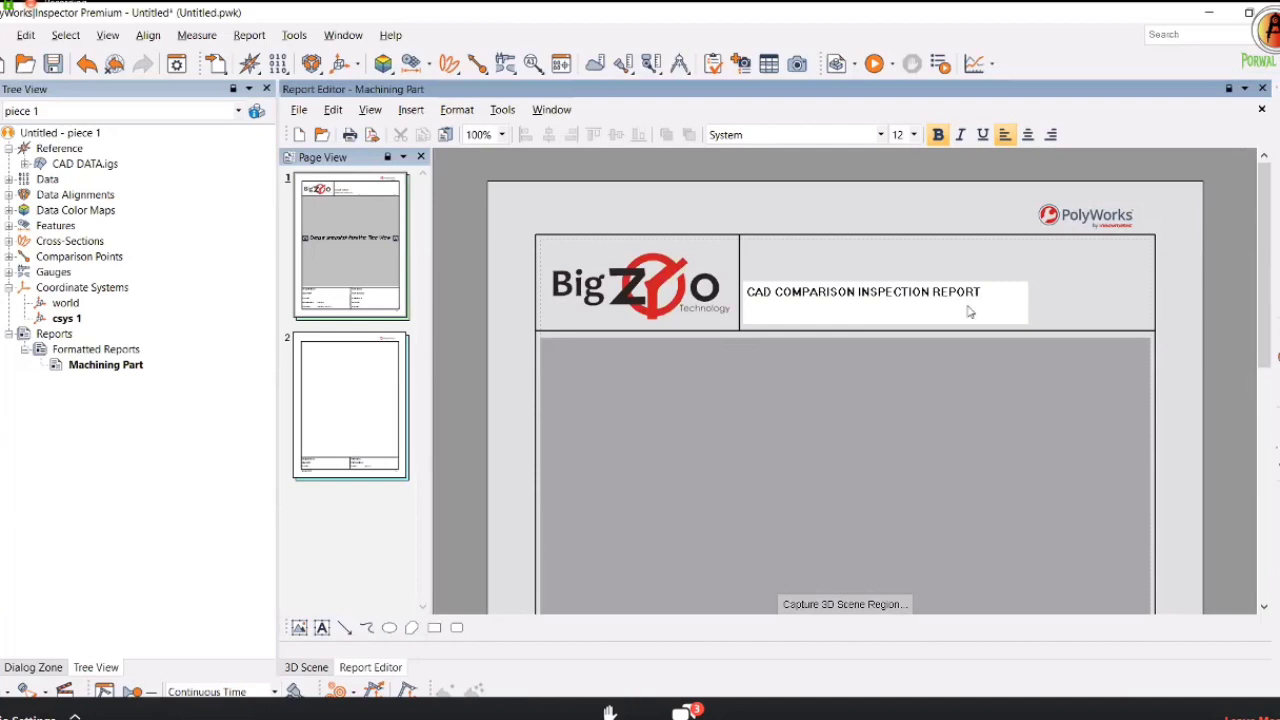
pyautogui.click(949, 346)
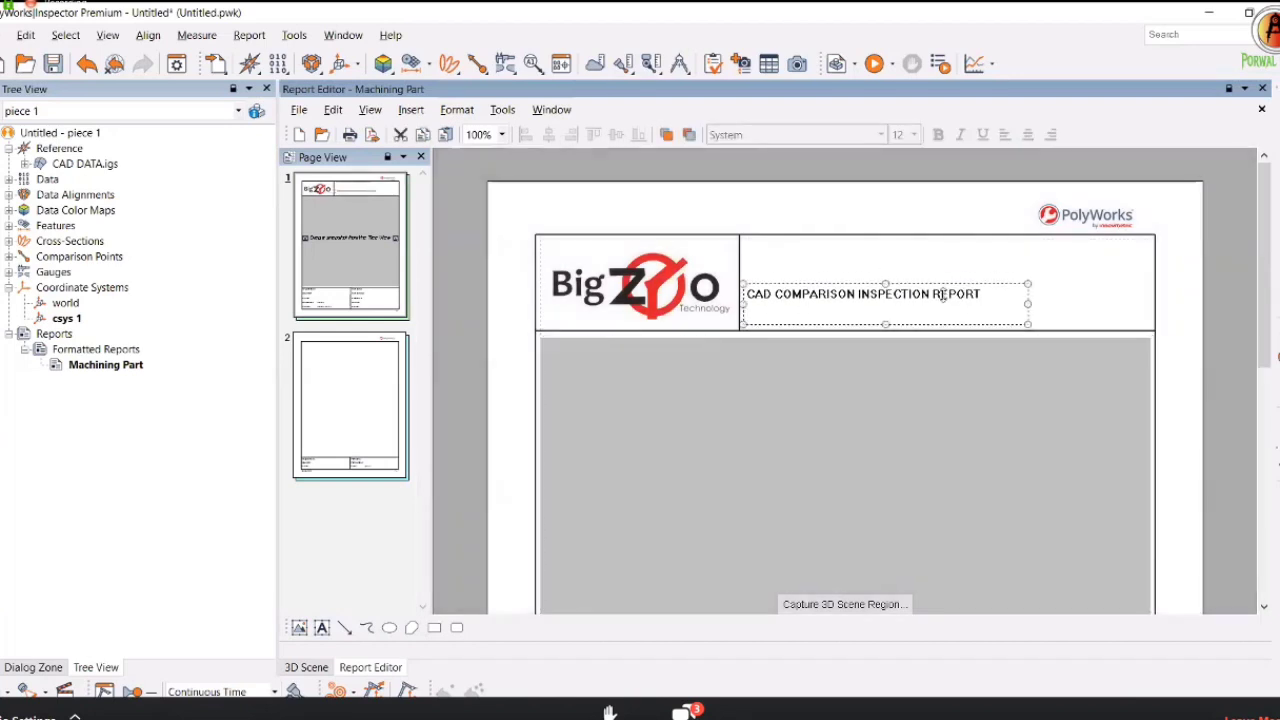
pyautogui.moveTo(935, 292); pyautogui.dragTo(980, 268)
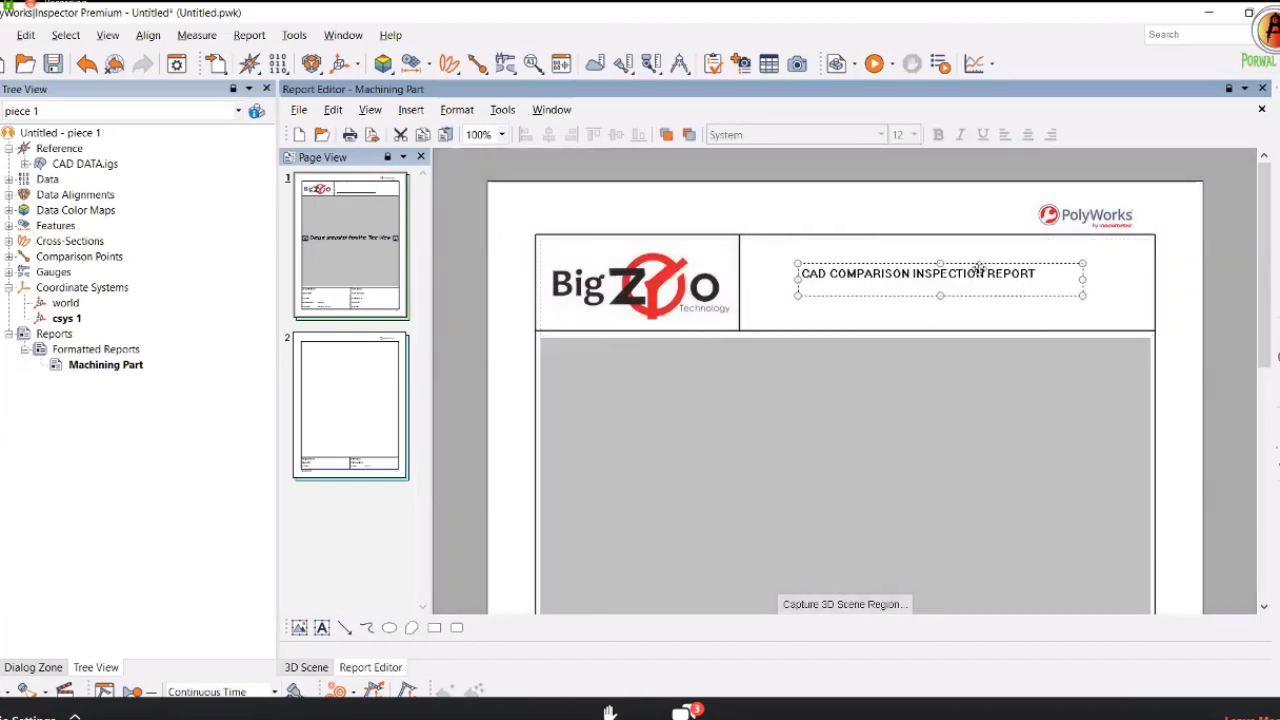
# Delete the grey 3D scene placeholder from page 1.
pyautogui.click(986, 474)
pyautogui.scroll(-3, 850, 390)
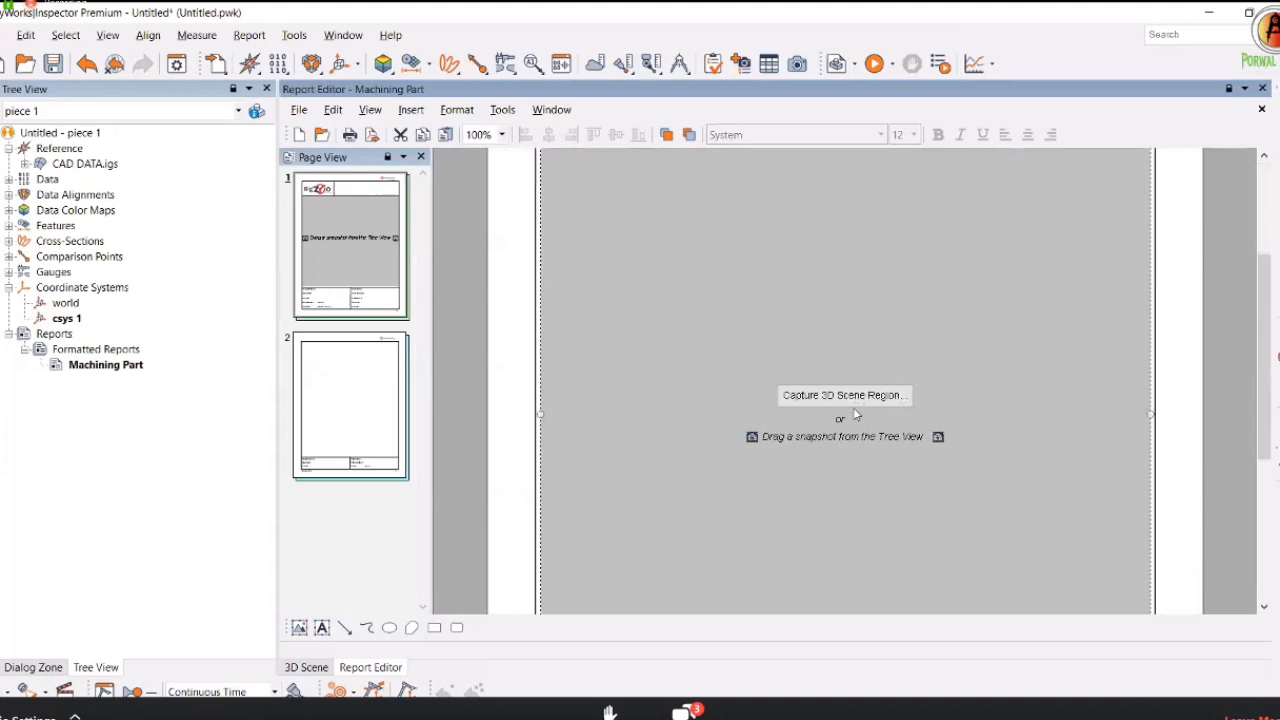
pyautogui.scroll(3, 885, 400)
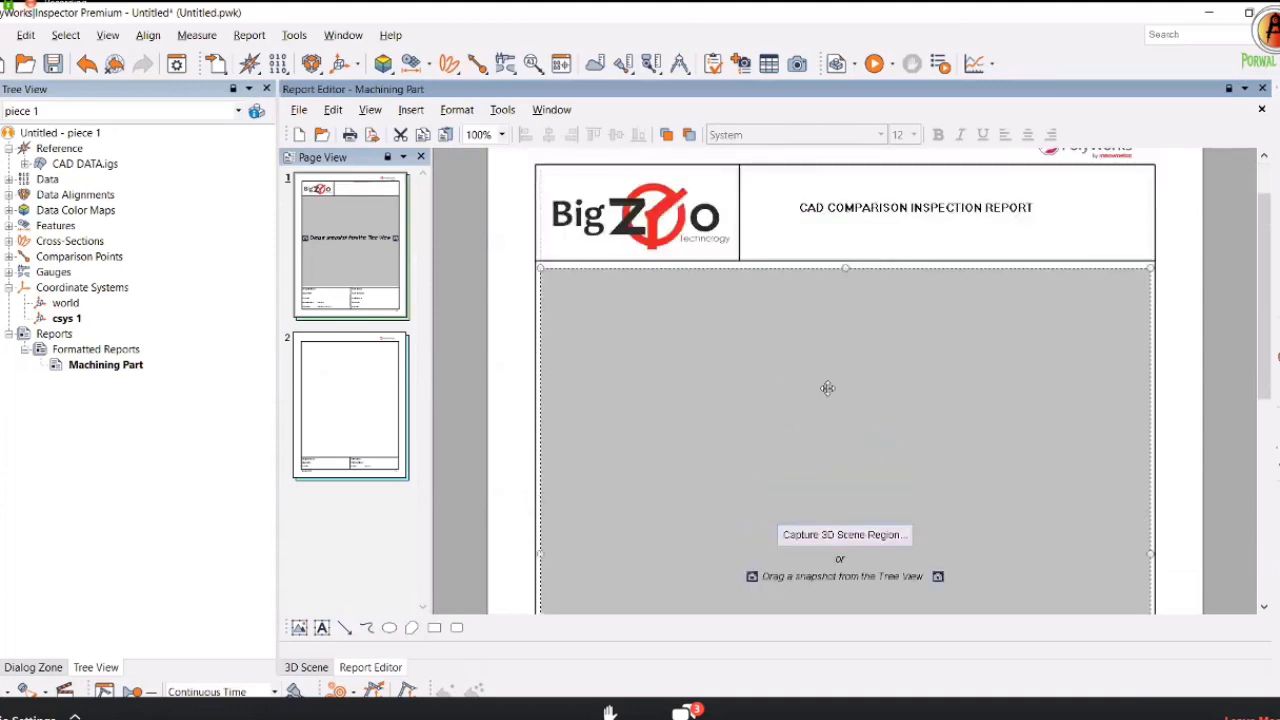
pyautogui.press('Delete')
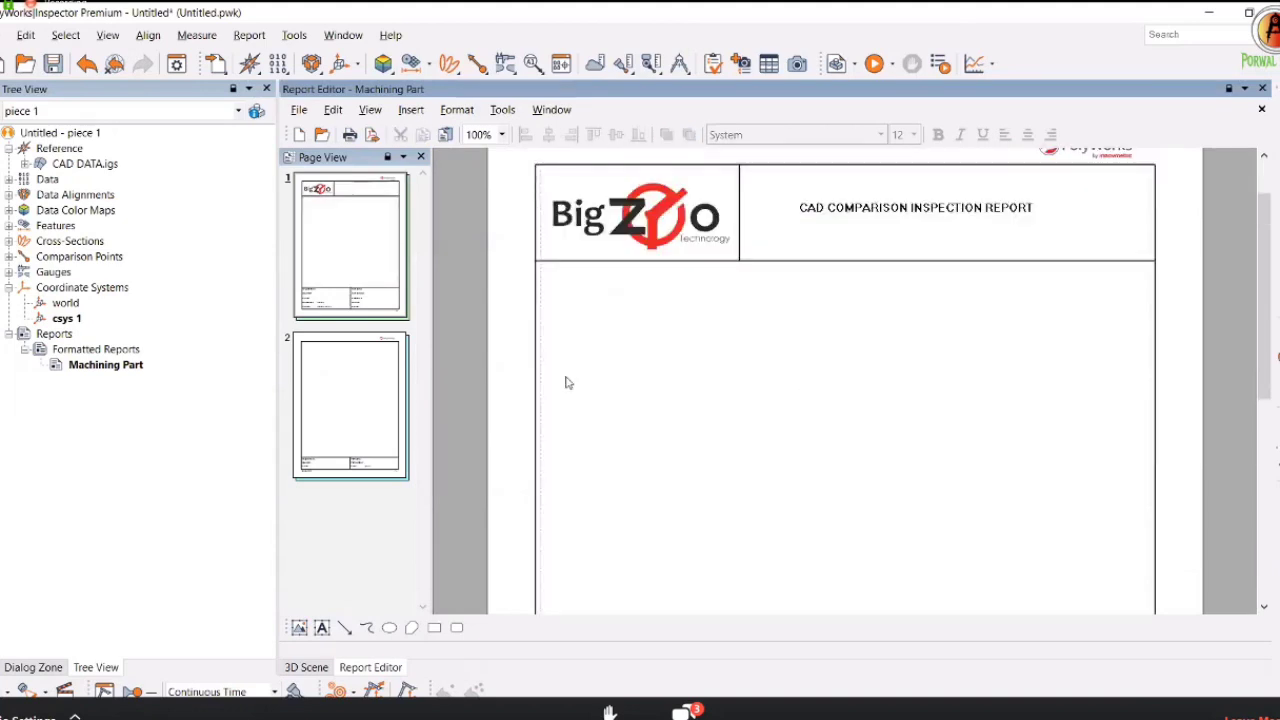
pyautogui.scroll(-5, 770, 405)
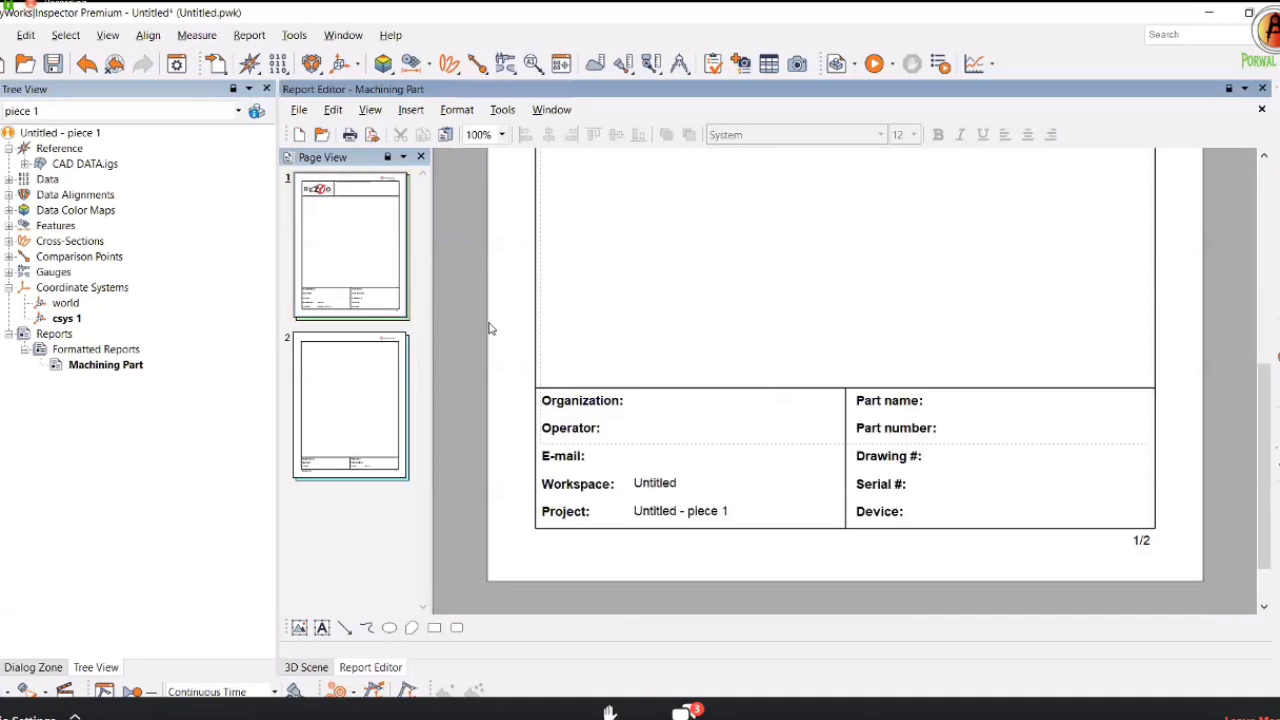
pyautogui.click(396, 270)
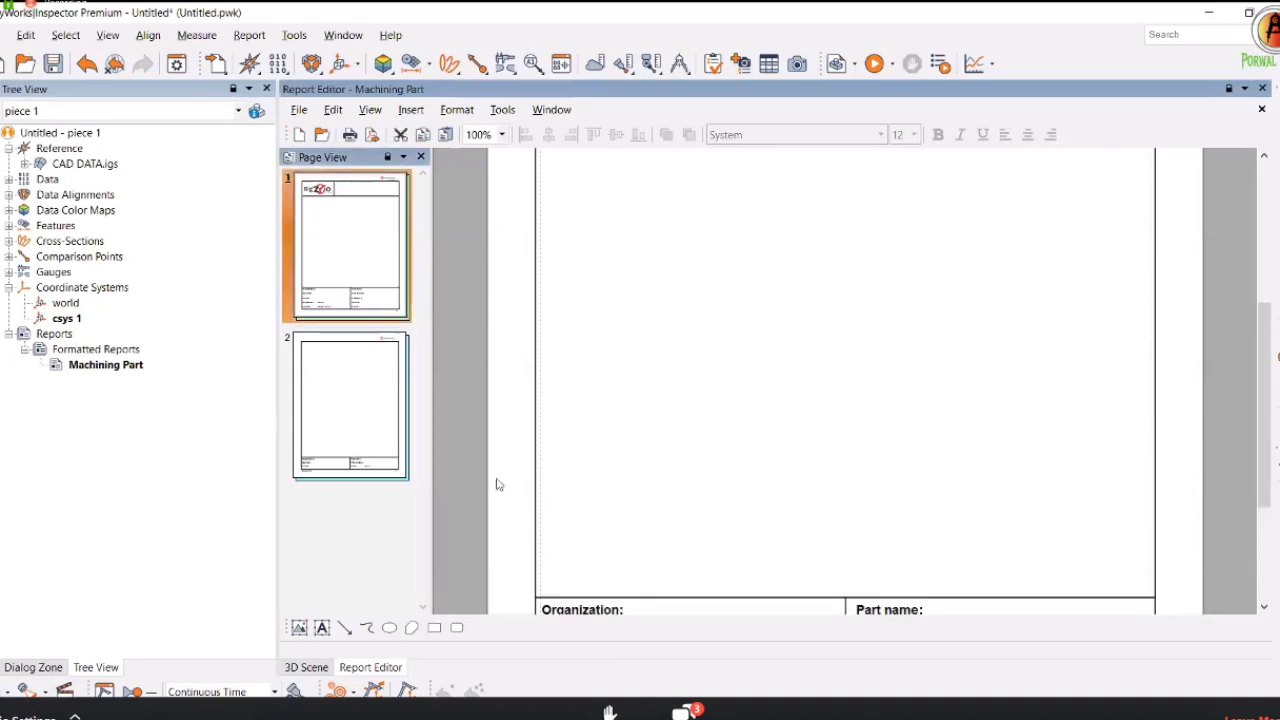
pyautogui.scroll(5, 683, 531)
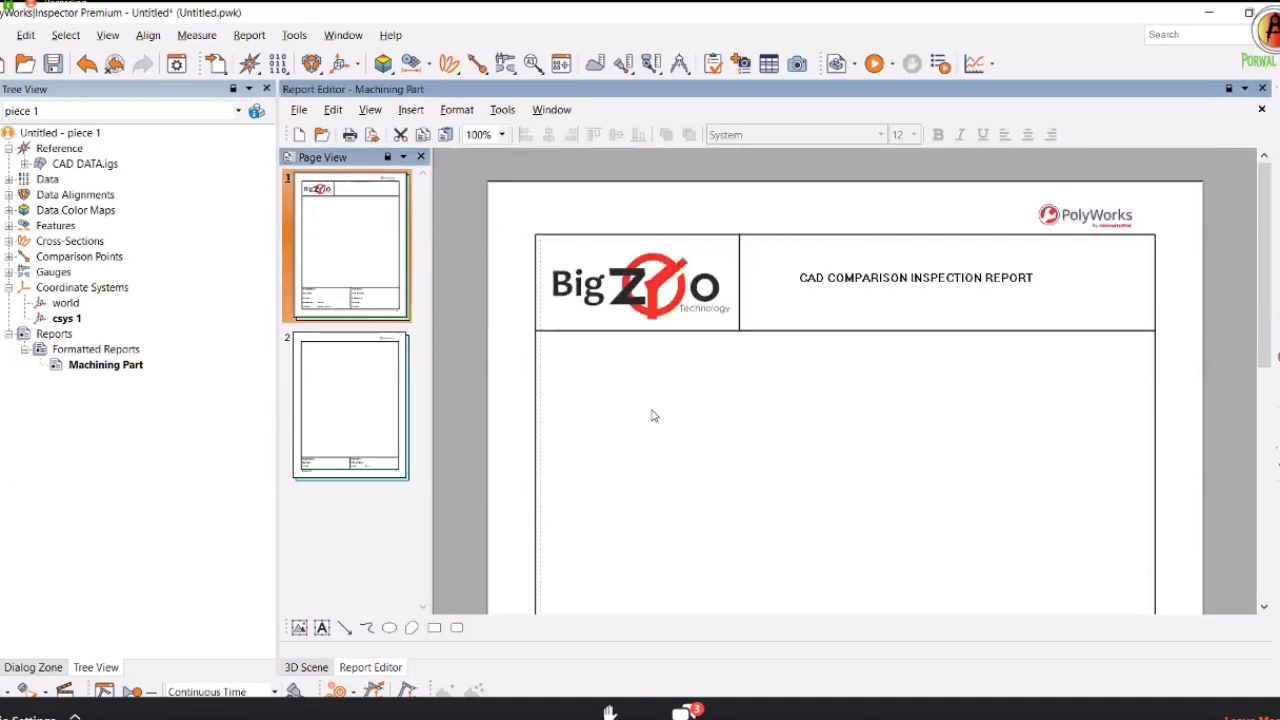
pyautogui.scroll(-2, 595, 386)
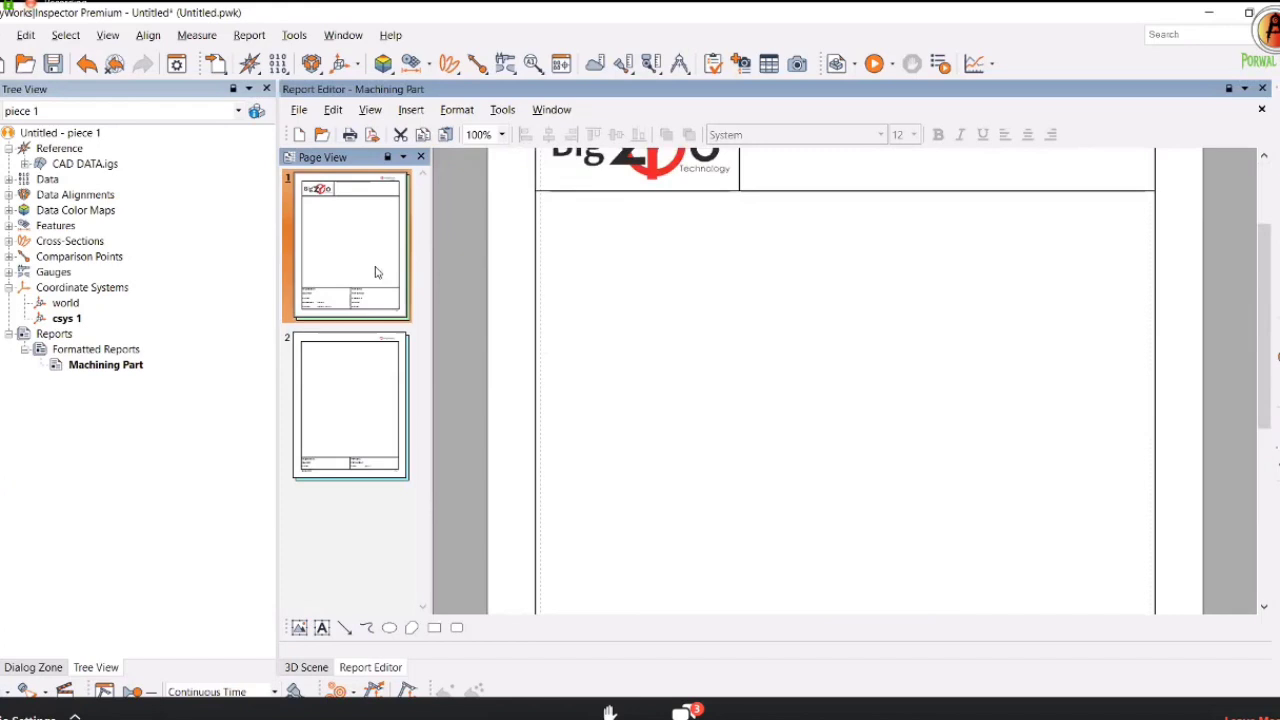
pyautogui.scroll(-5, 669, 414)
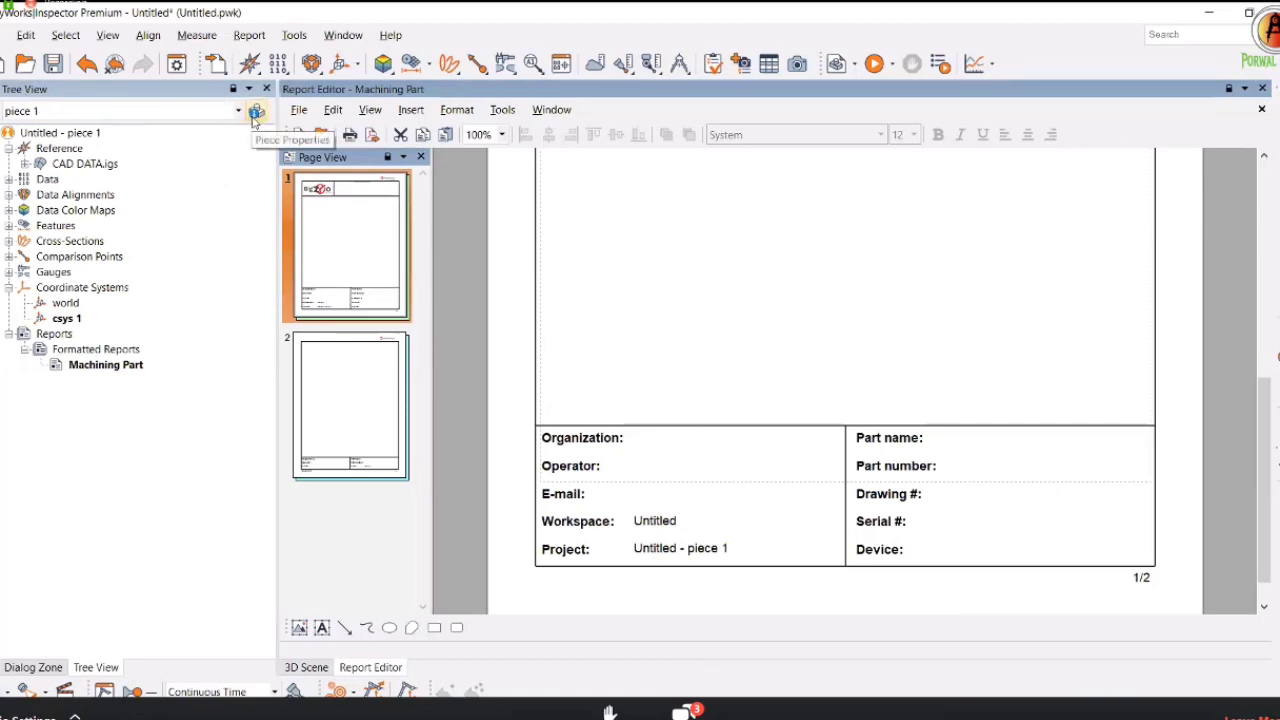
# In piece 1's properties, set serial number 01 and order number 10.
pyautogui.click(256, 112)
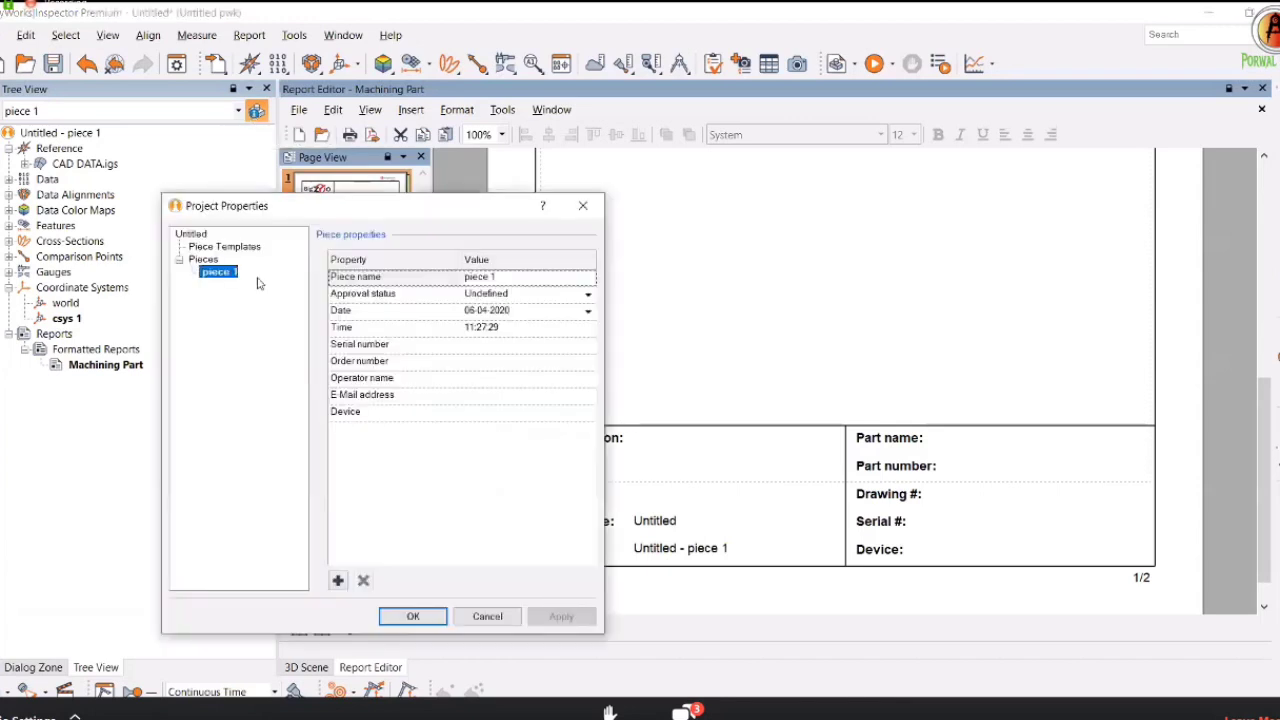
pyautogui.click(503, 343)
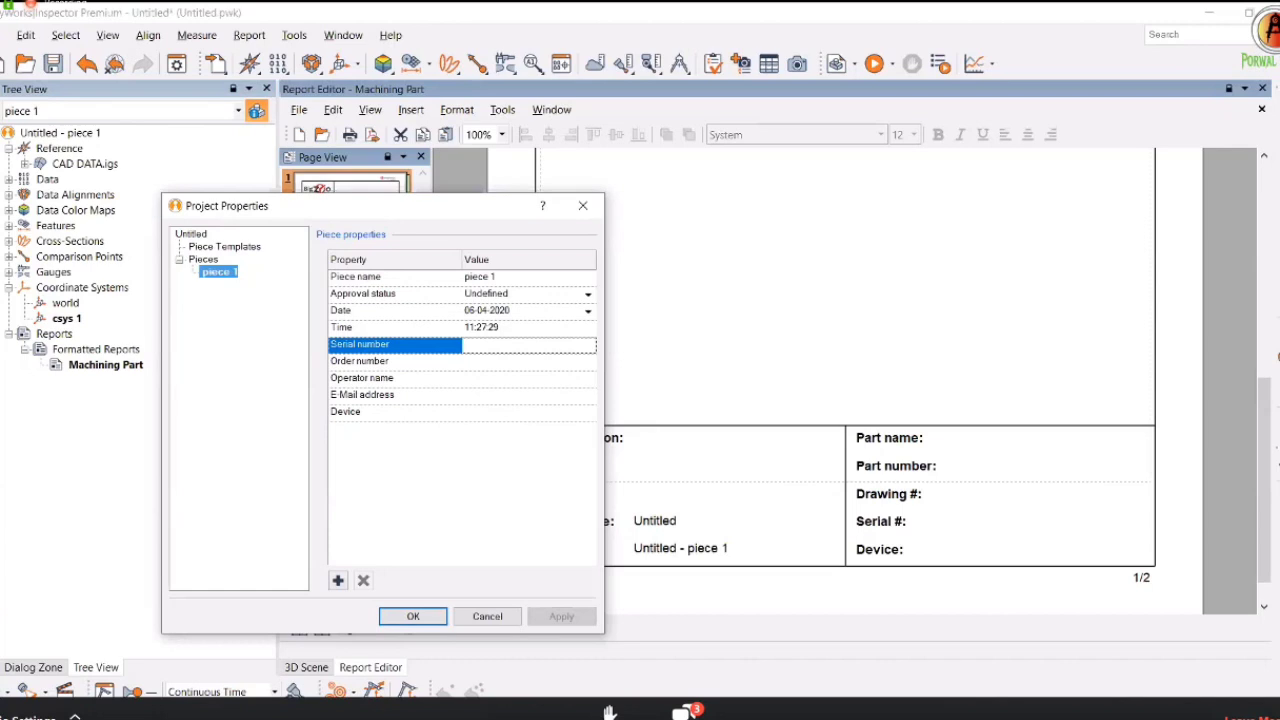
pyautogui.write('01')
pyautogui.click(484, 364)
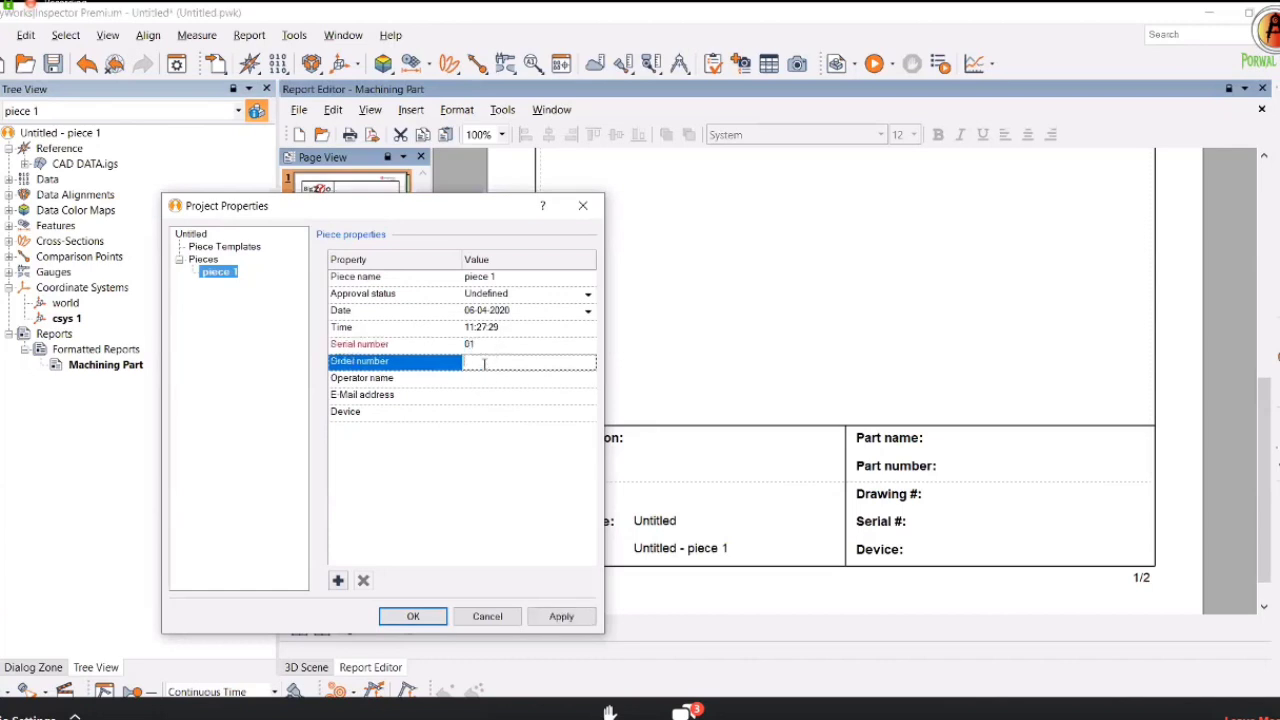
pyautogui.click(484, 380)
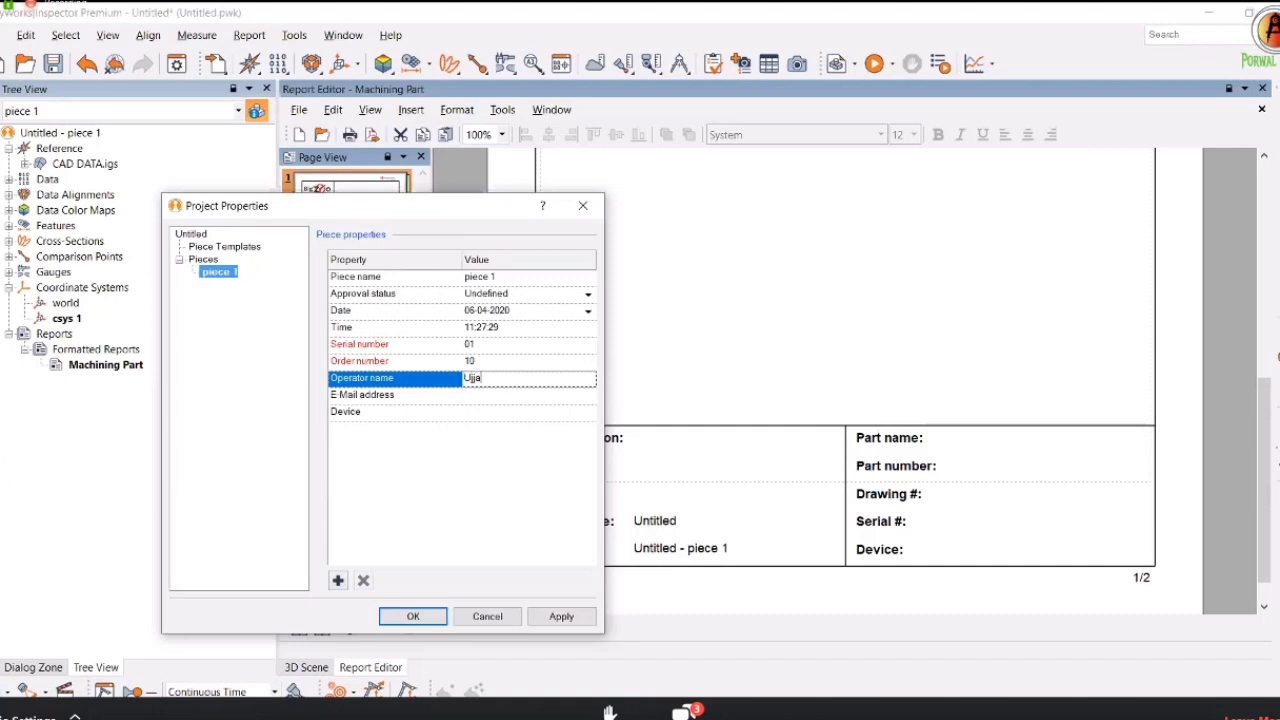
# Enter the operator's name, e-mail address, and device KREON ARM SCANNER.
pyautogui.click(489, 396)
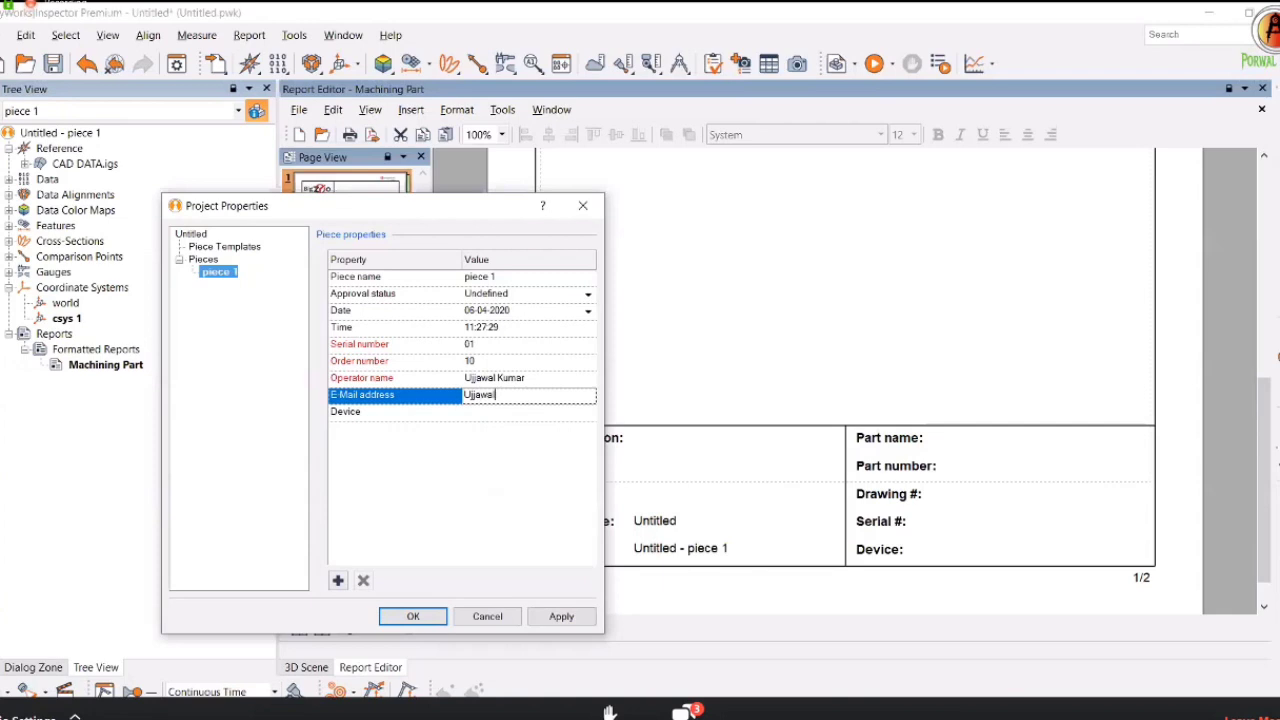
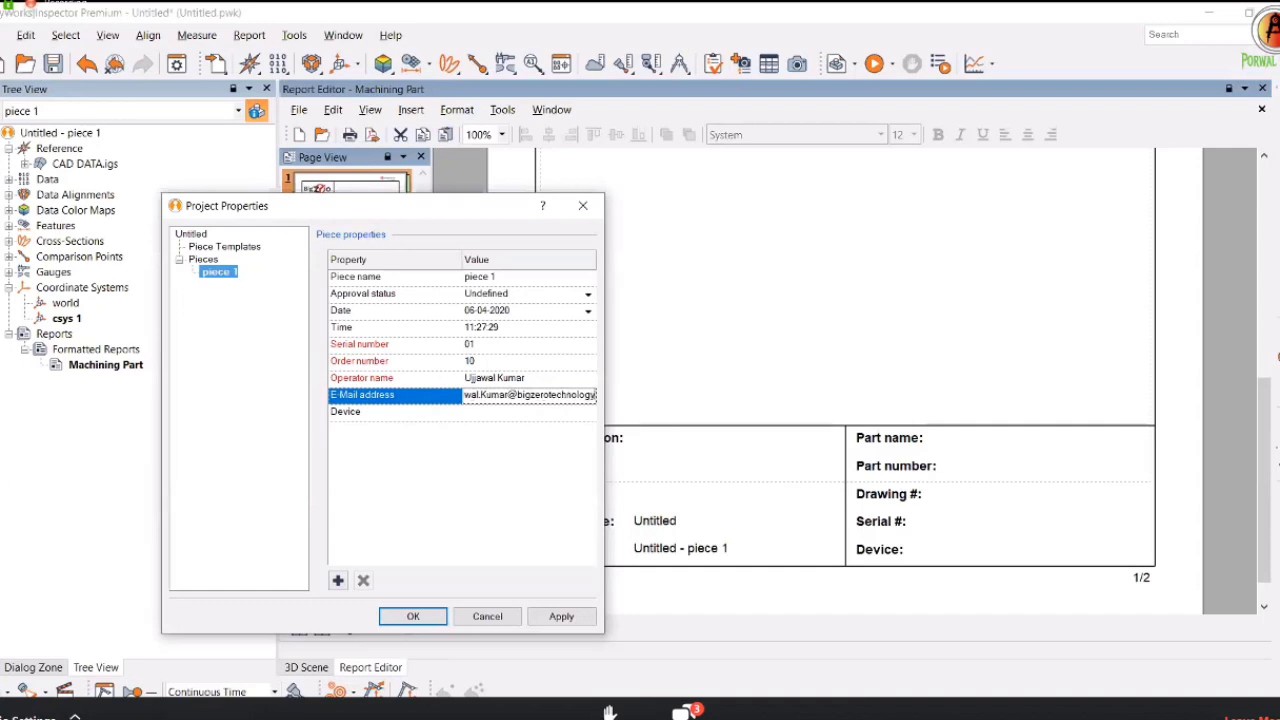
pyautogui.click(482, 410)
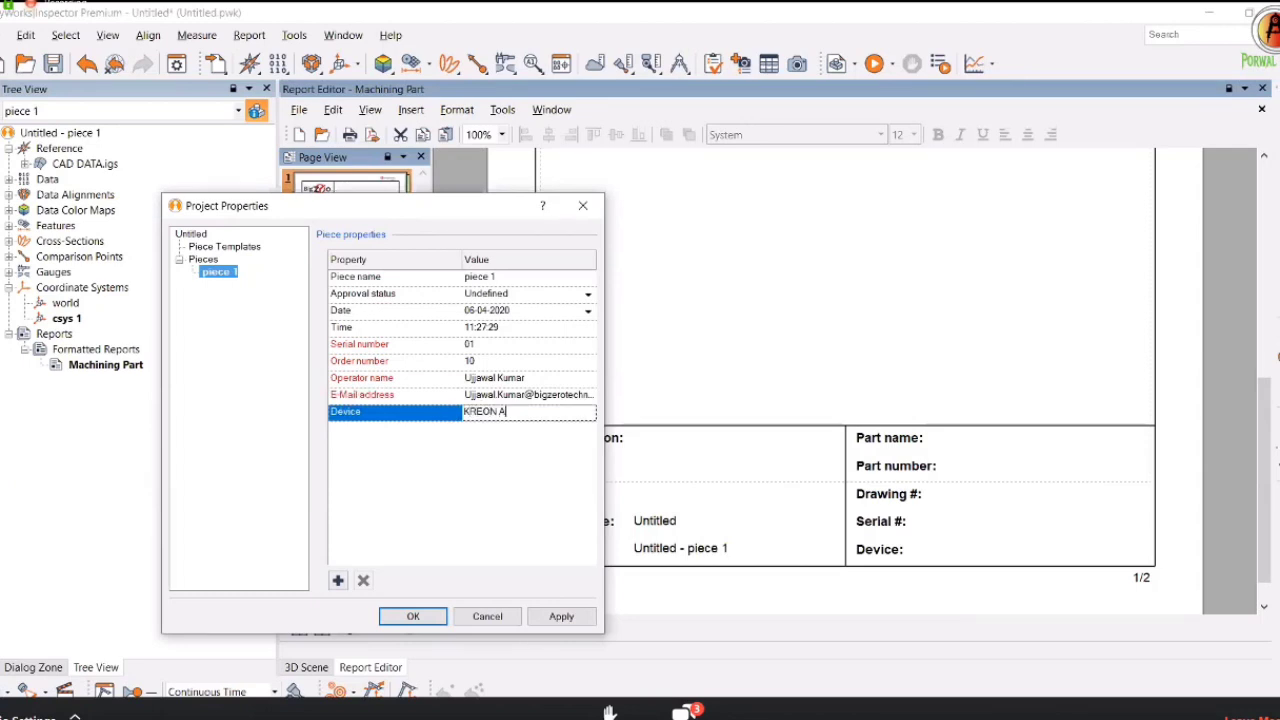
pyautogui.write('KREON ARM SCANNER')
# Set the project organization to BIG ZERO TECHNOLOGY and enter the customer name.
pyautogui.click(195, 235)
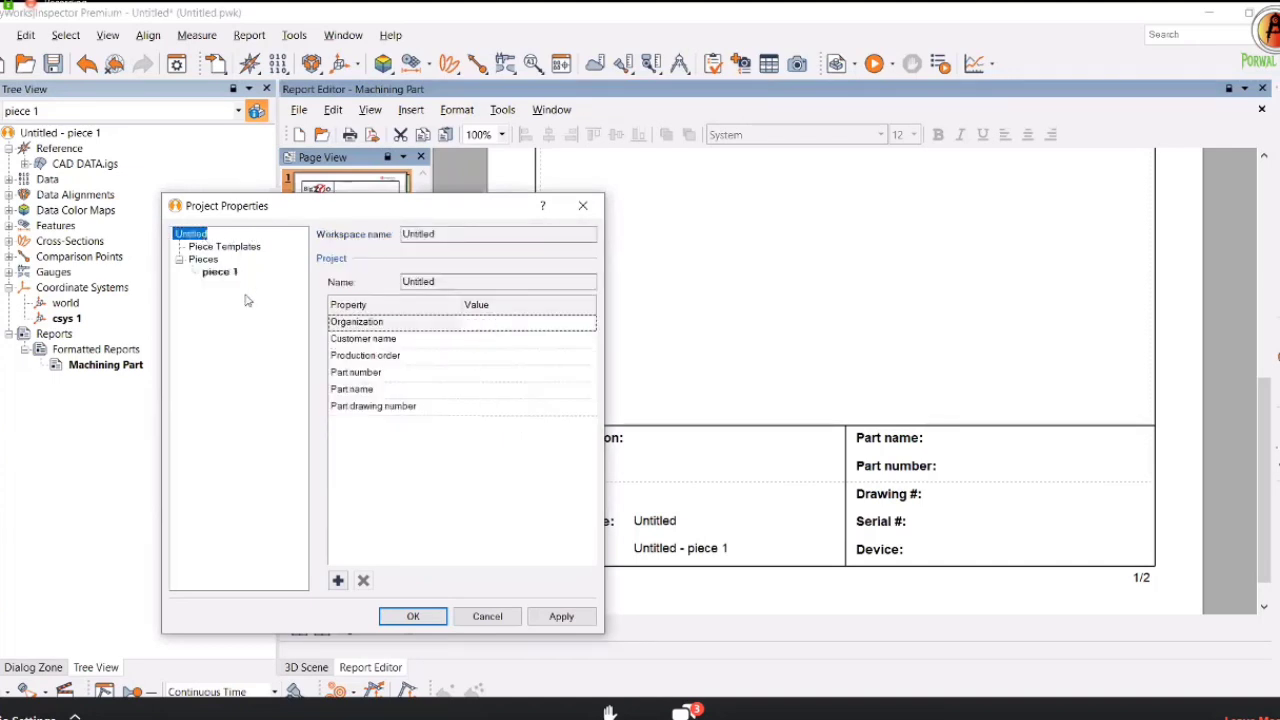
pyautogui.click(493, 321)
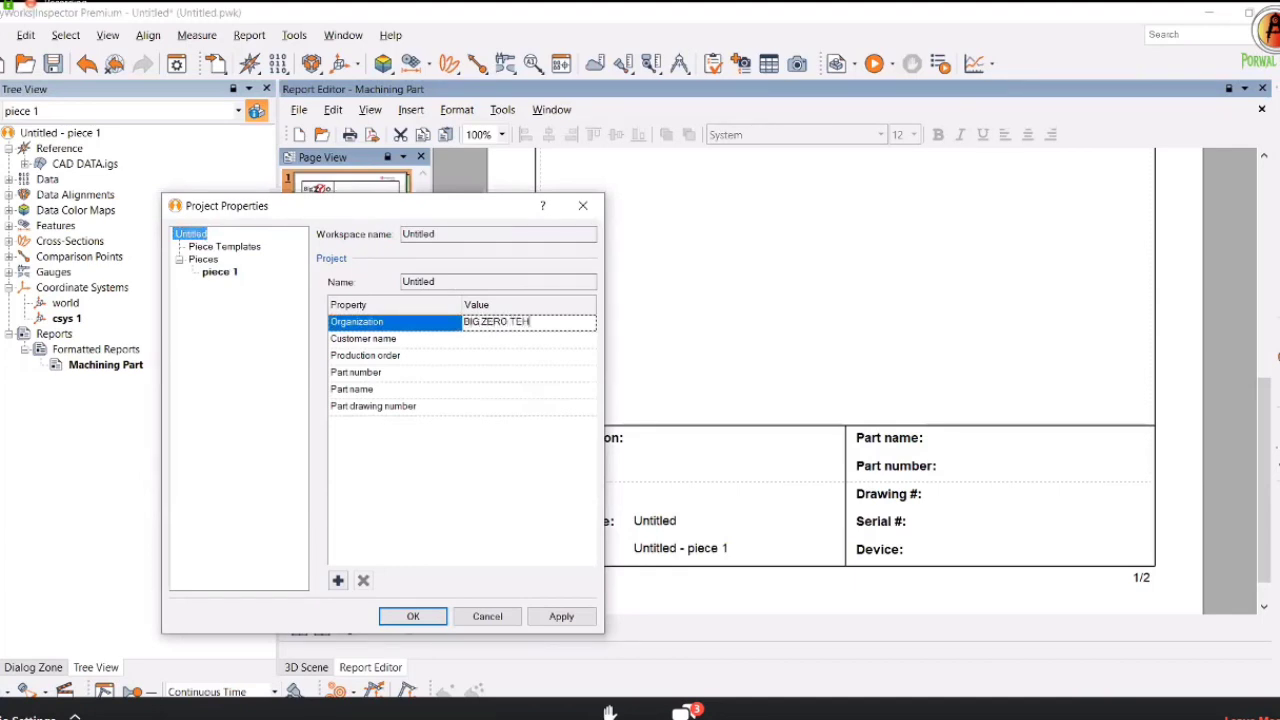
pyautogui.write('BIG ZERO TECHNOLOGY')
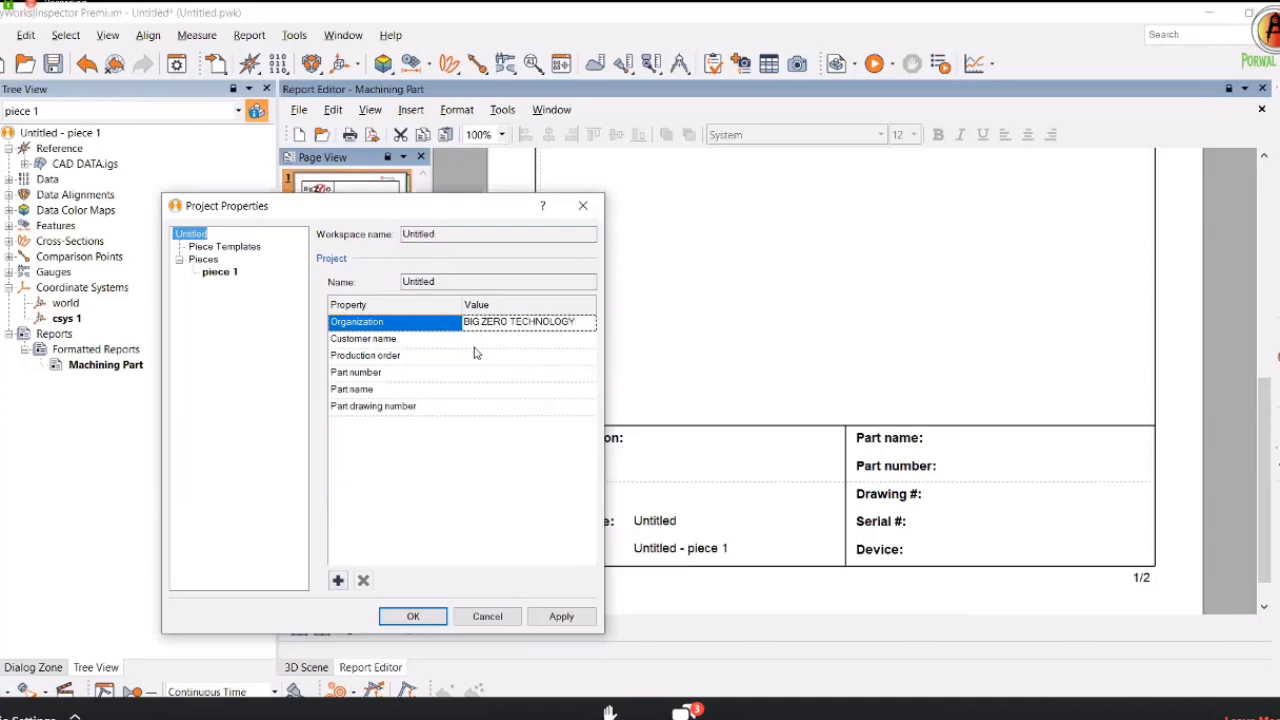
pyautogui.press('Return')
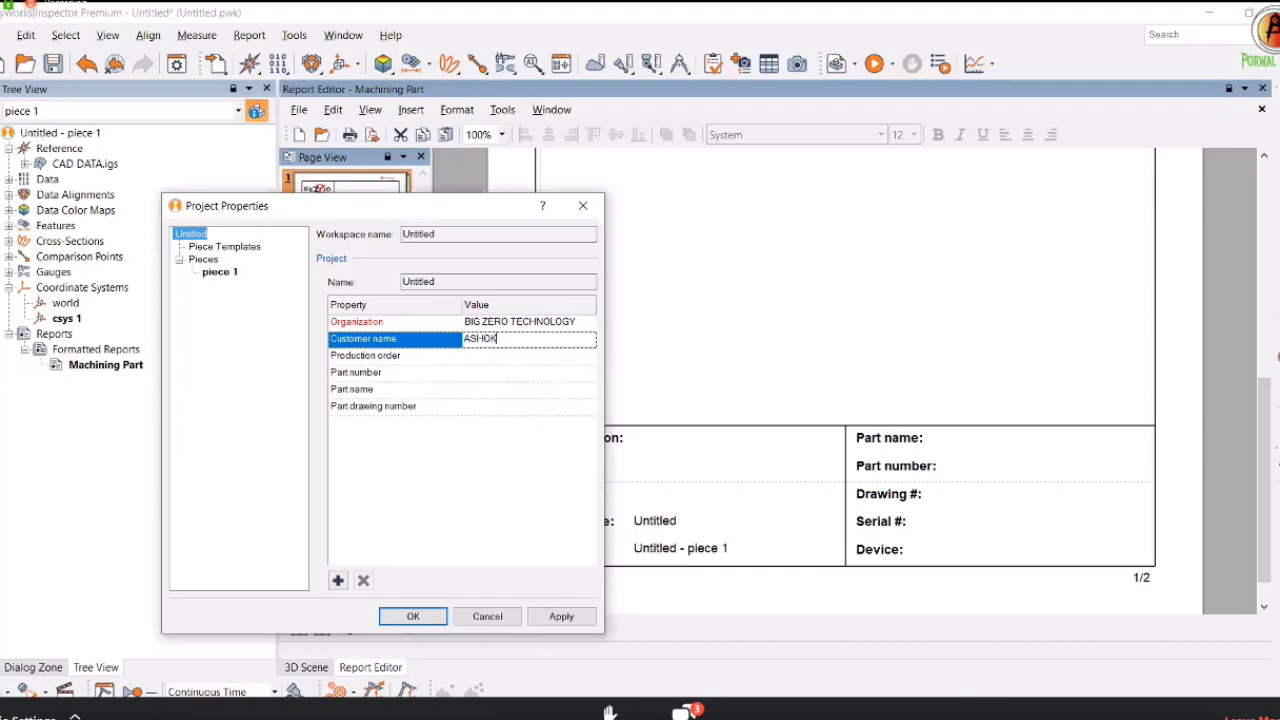
pyautogui.write('ASHOK LEYLEND')
pyautogui.click(478, 355)
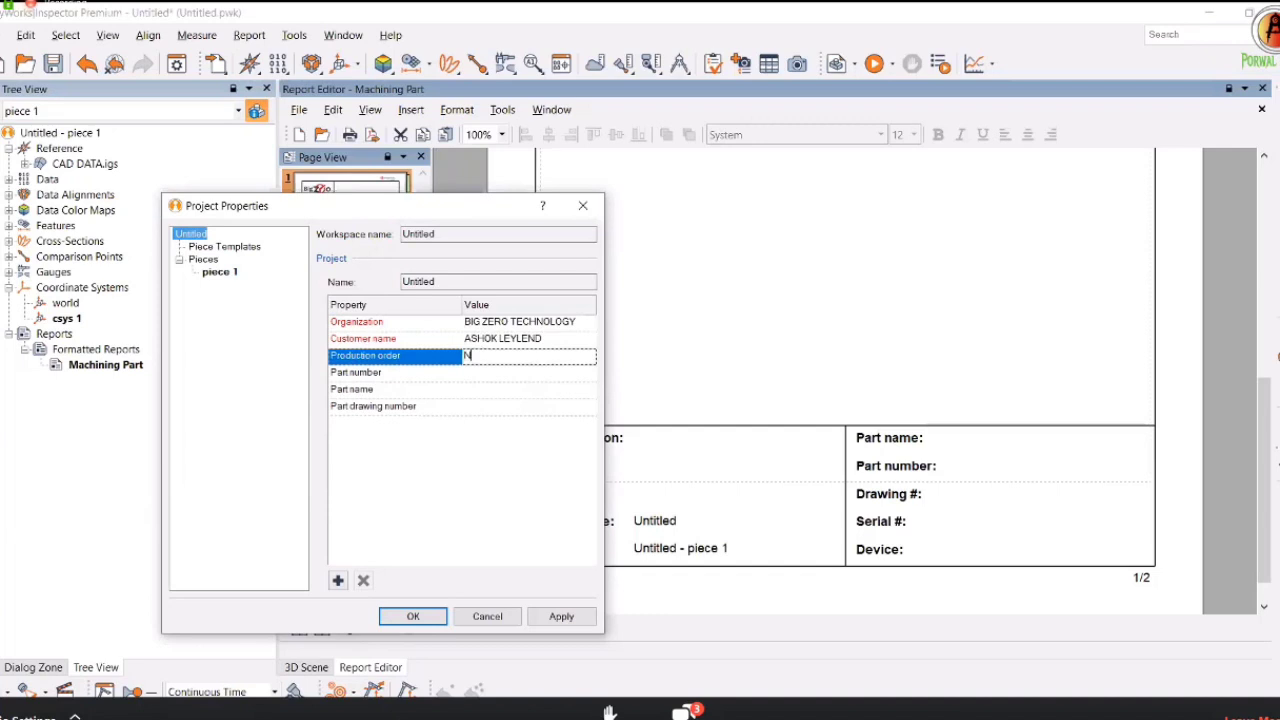
# Set part number A0, part name CASTING BLOCK, N/A orders, and apply.
pyautogui.click(483, 373)
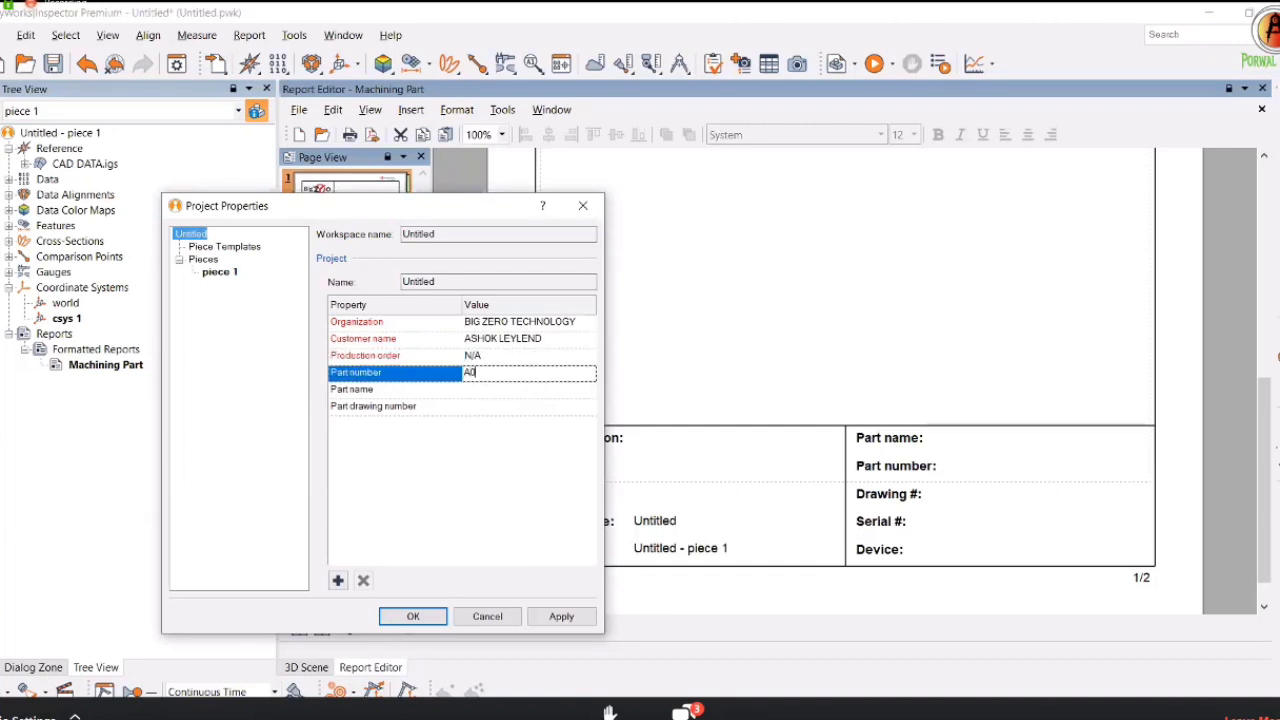
pyautogui.click(493, 389)
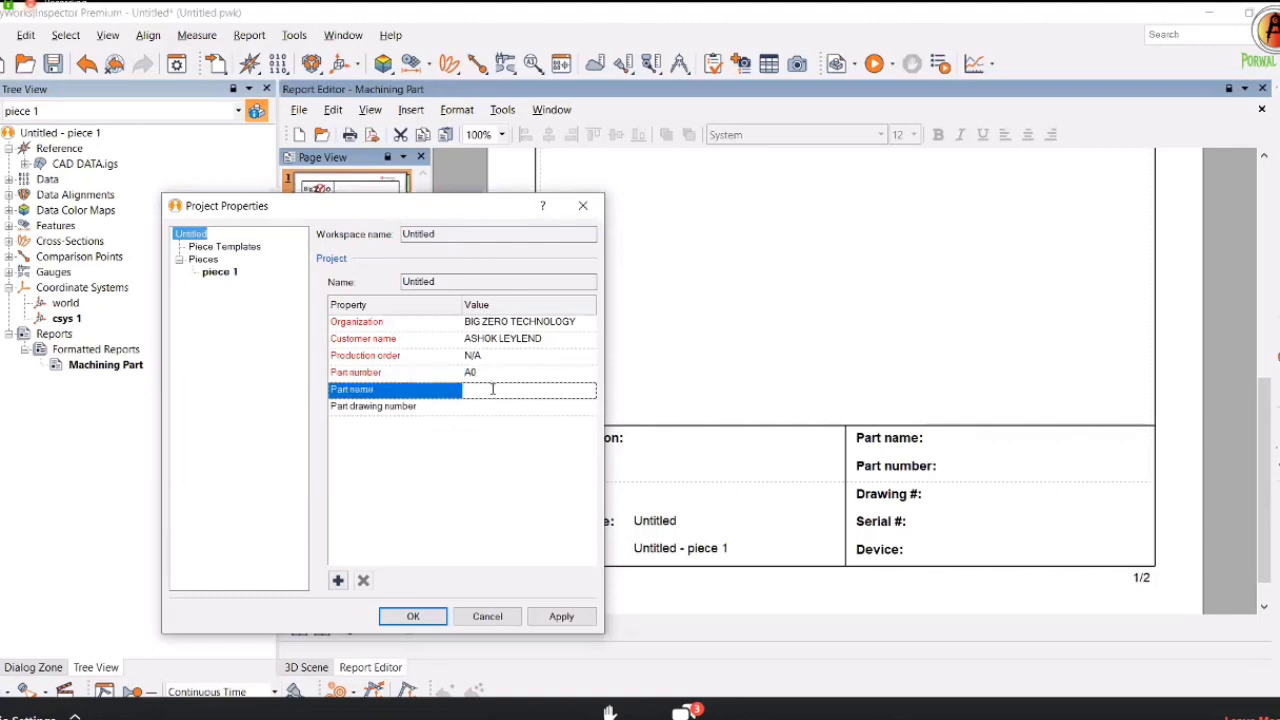
pyautogui.write('CASTING BLOCK')
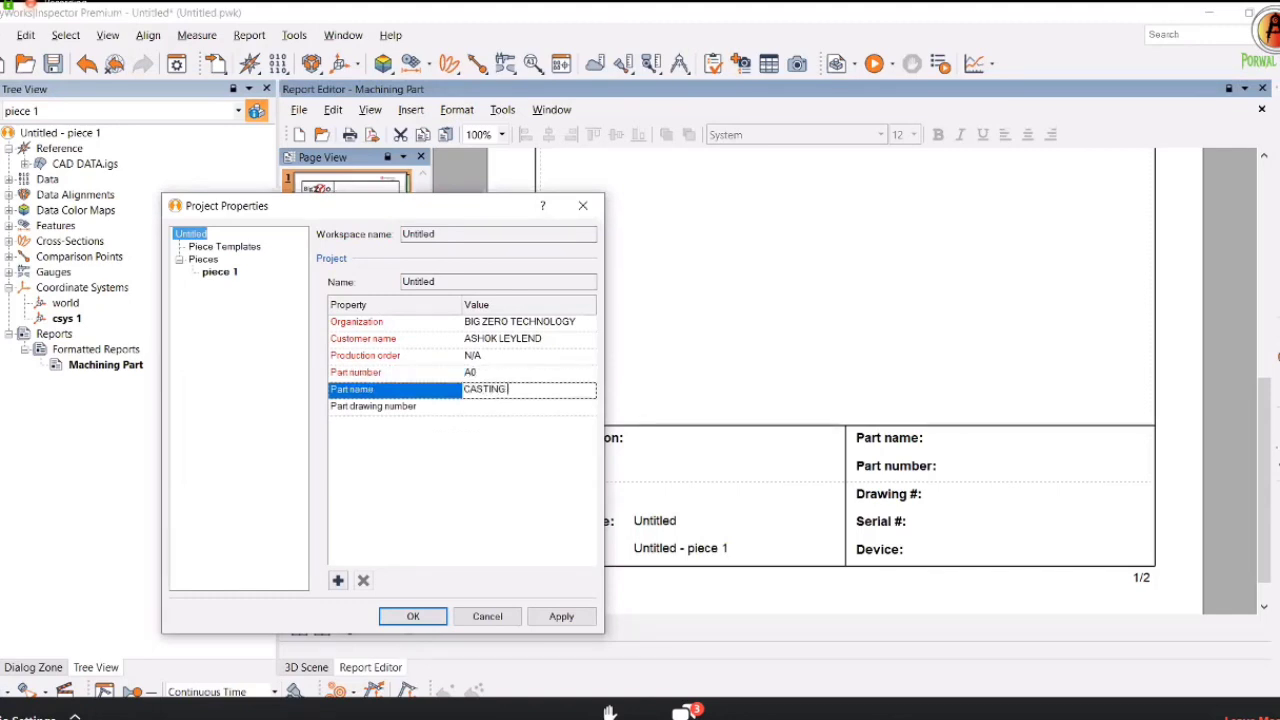
pyautogui.click(494, 408)
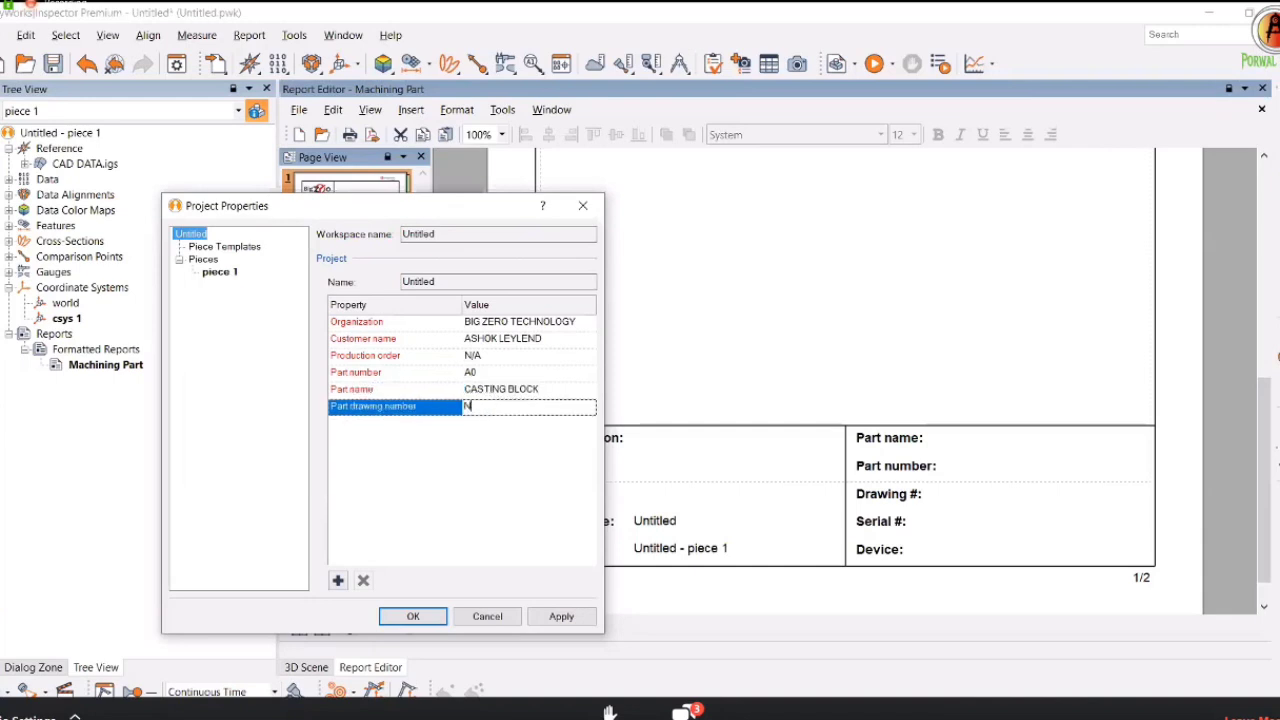
pyautogui.click(557, 617)
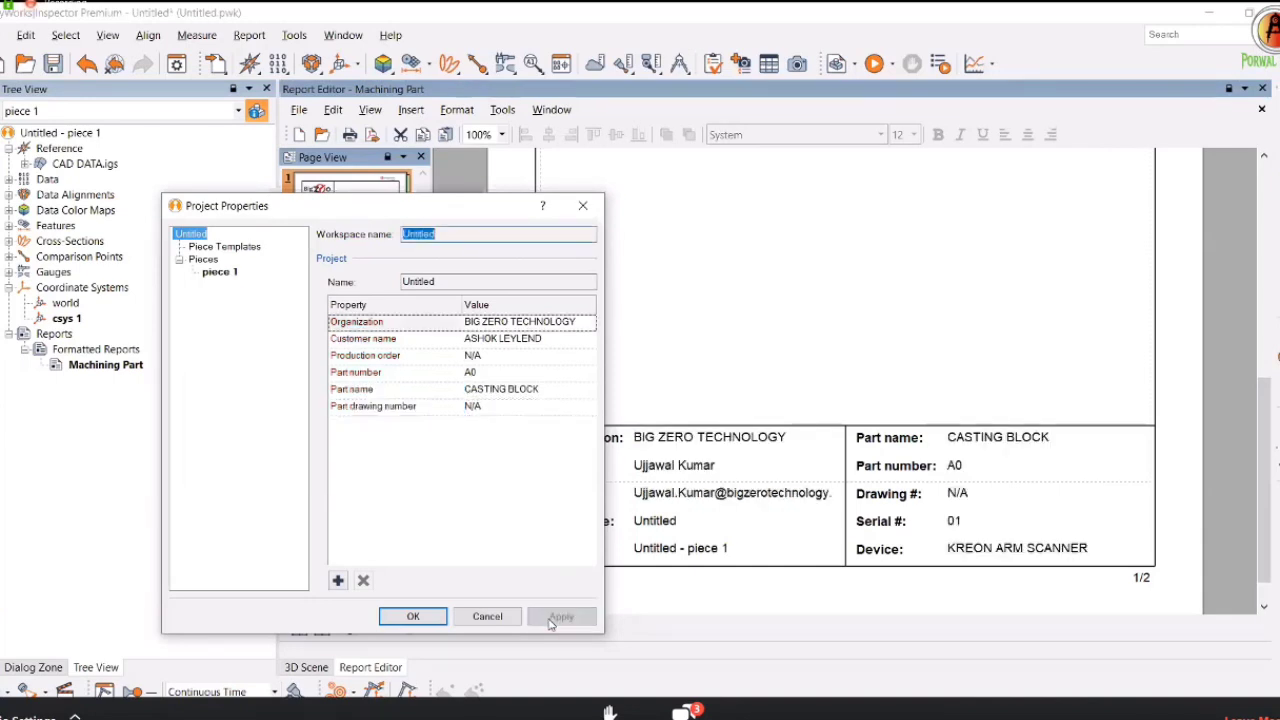
pyautogui.click(412, 616)
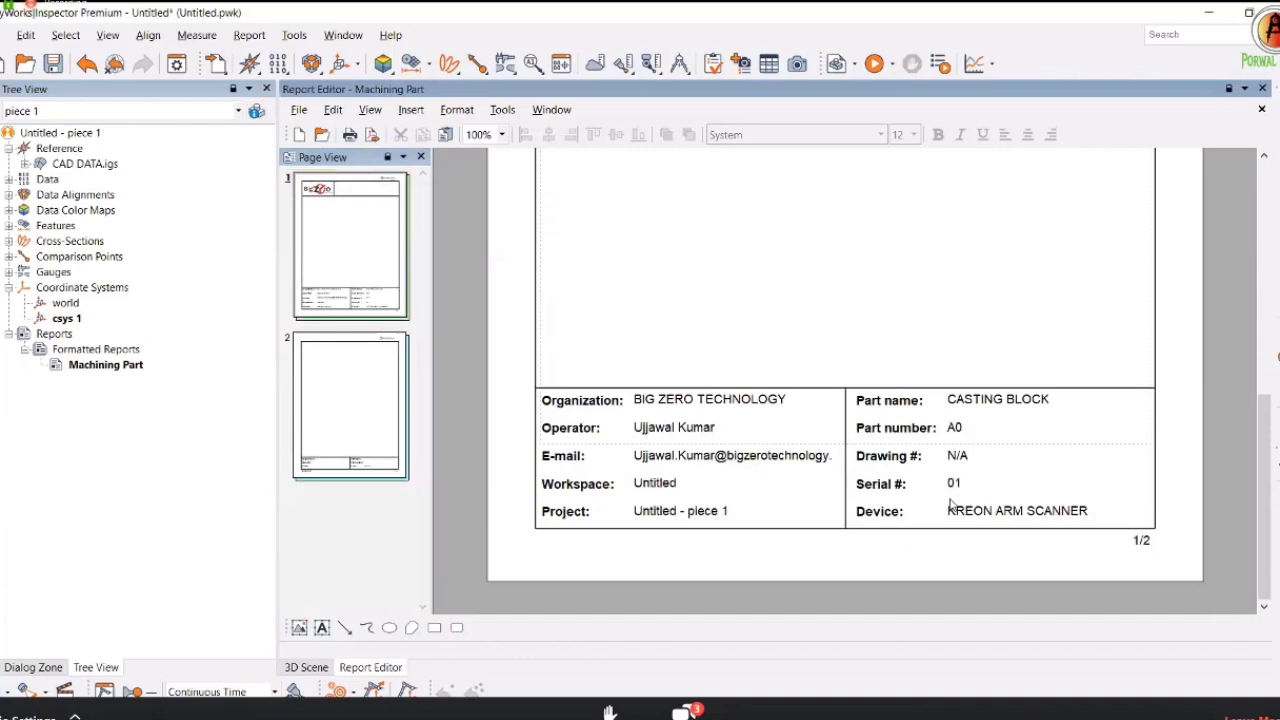
# Rotate and pan the casting block in 3D, then capture that view into the report.
pyautogui.scroll(3, 790, 385)
pyautogui.scroll(8, 450, 342)
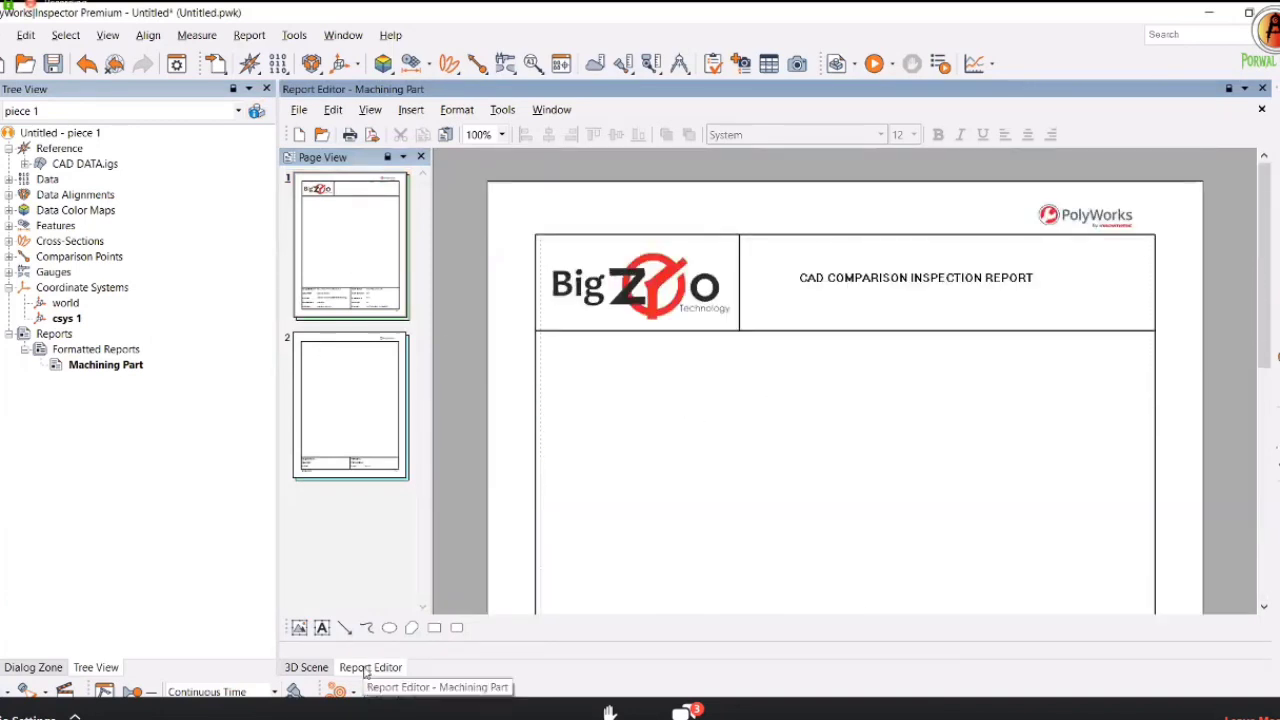
pyautogui.click(321, 672)
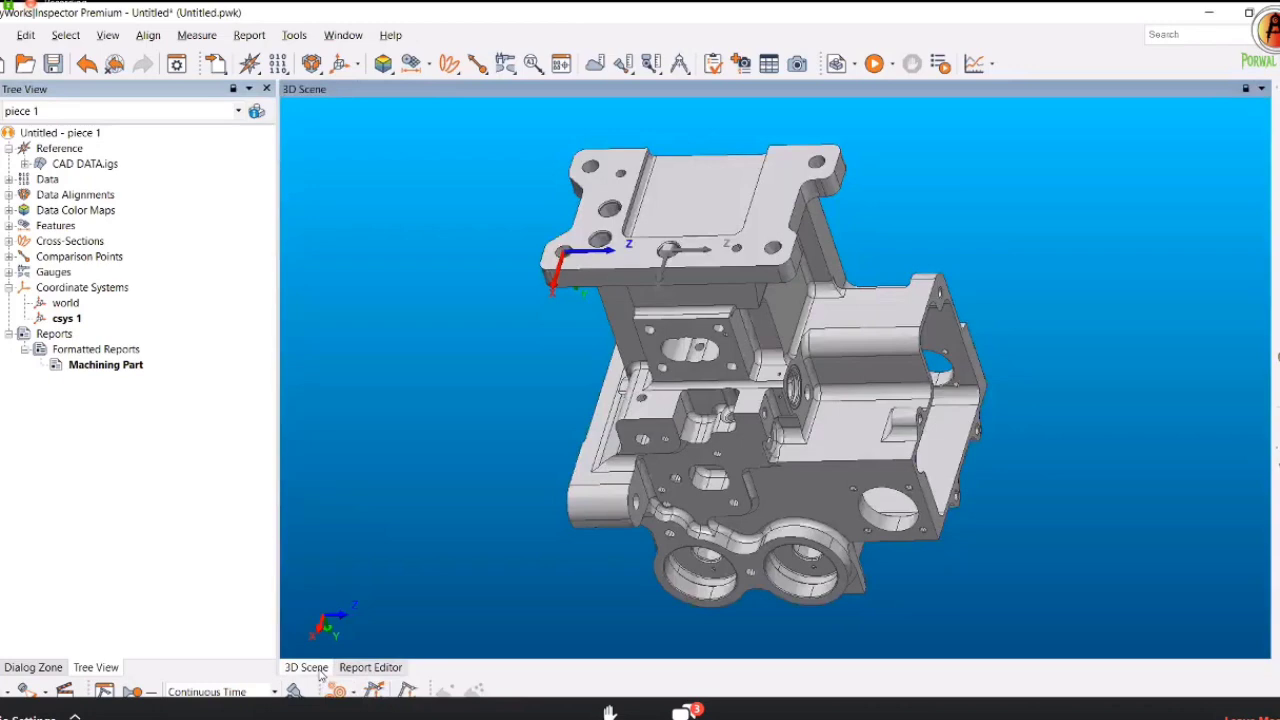
pyautogui.moveTo(692, 502); pyautogui.dragTo(680, 400)
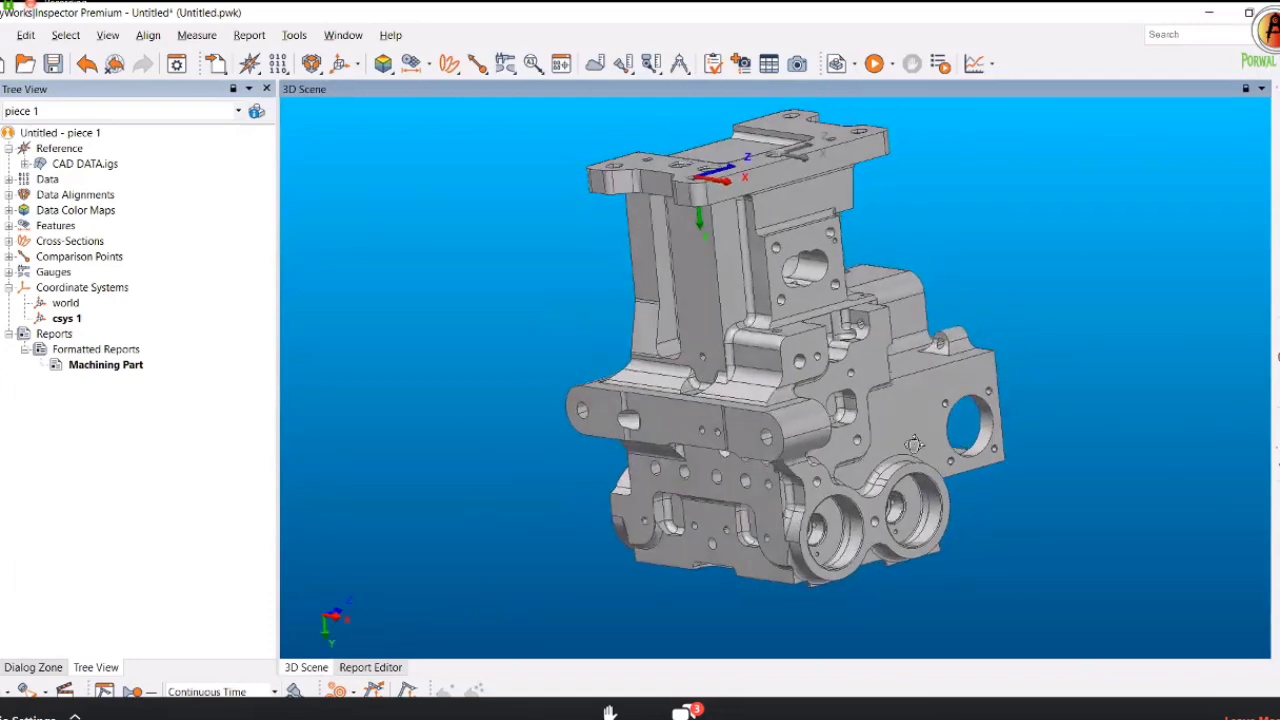
pyautogui.moveTo(915, 444); pyautogui.dragTo(670, 392)
pyautogui.moveTo(670, 392); pyautogui.dragTo(705, 400, button='middle')
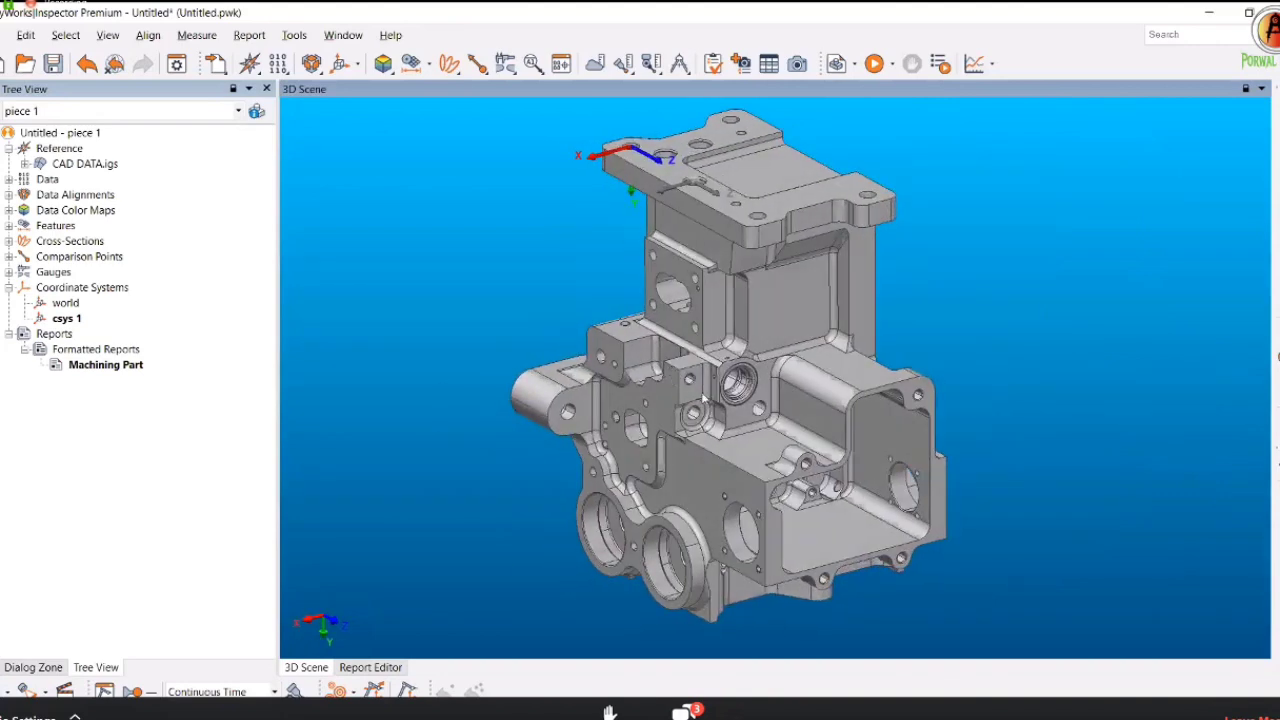
pyautogui.click(795, 70)
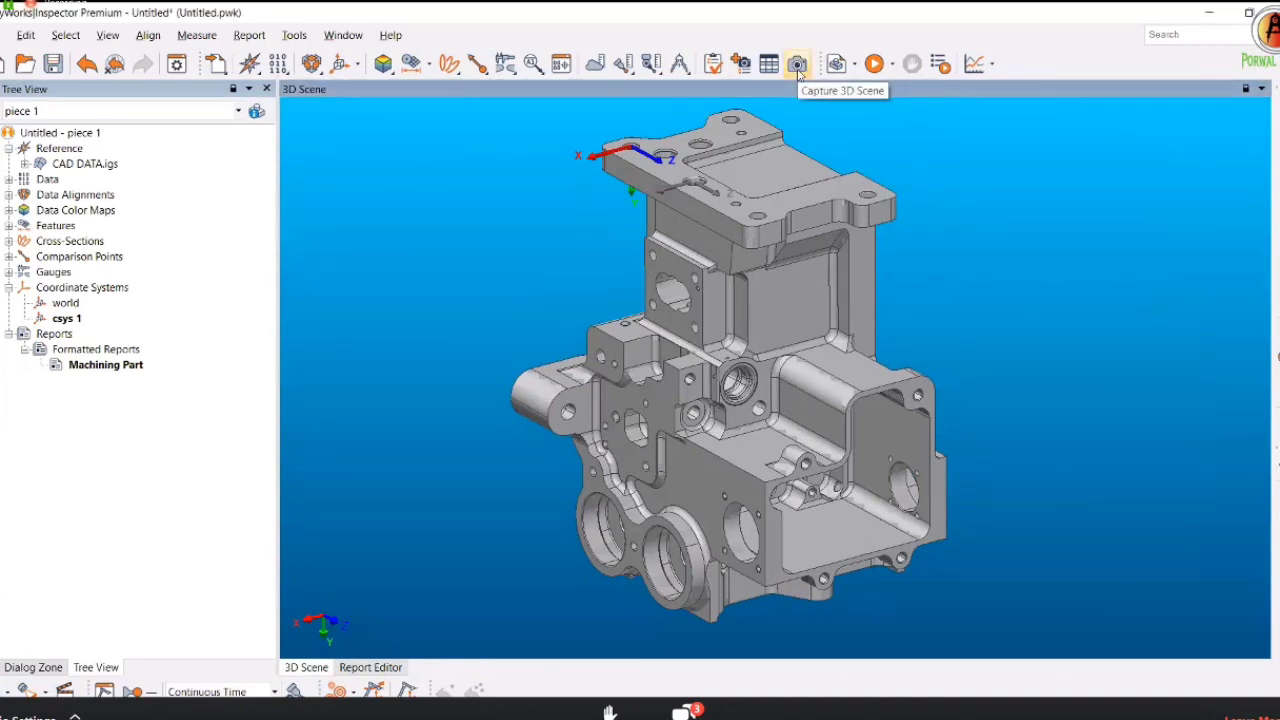
pyautogui.click(797, 66)
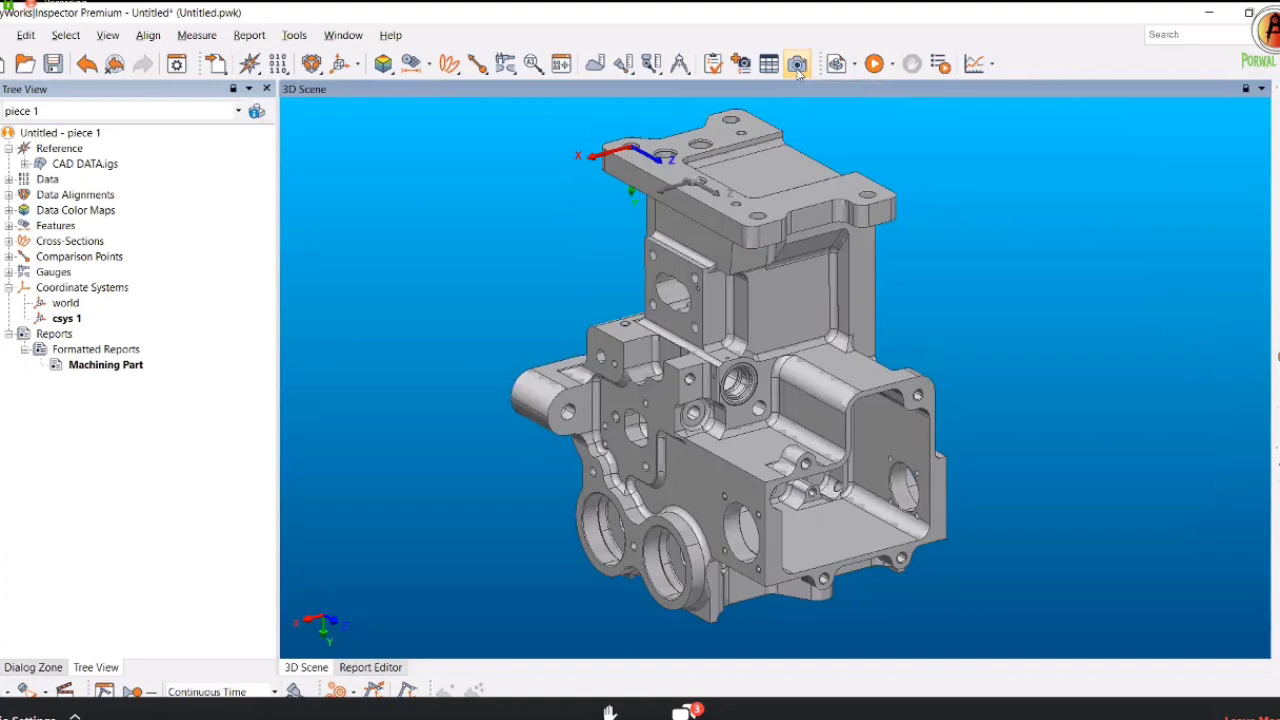
# Drag the captured casting block image onto page 1 under the header and shrink it.
pyautogui.click(376, 670)
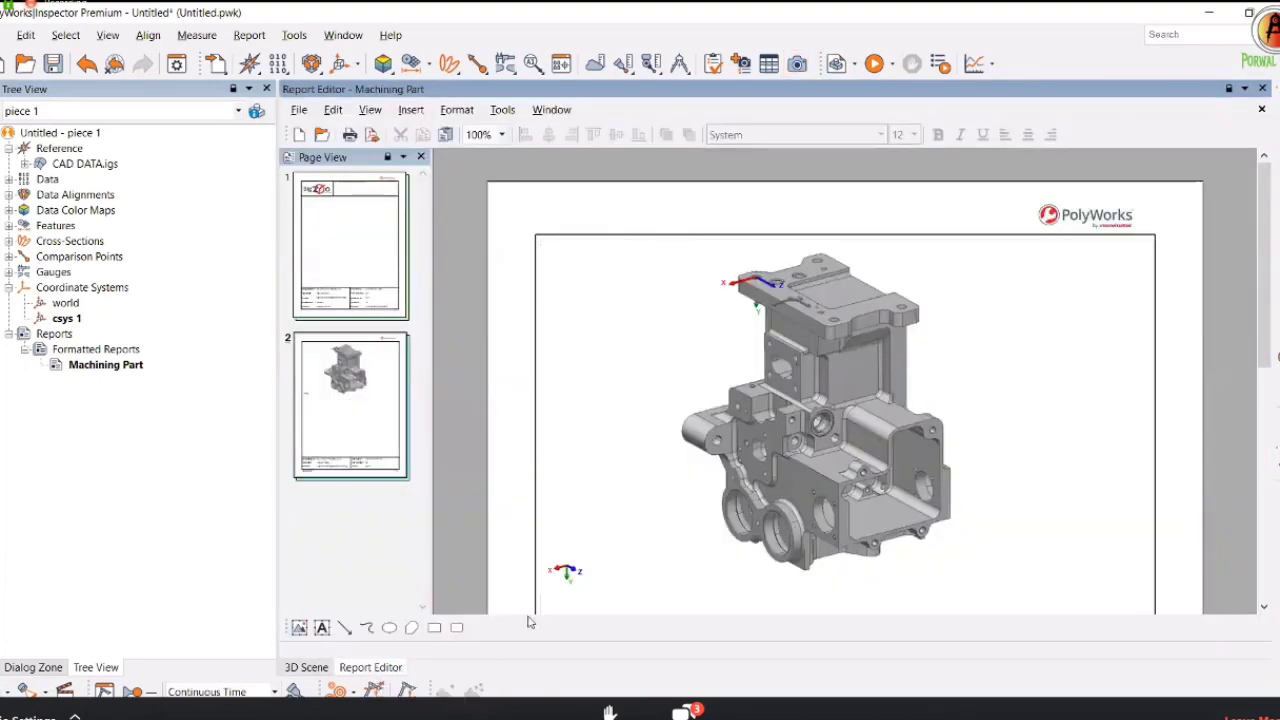
pyautogui.click(798, 428)
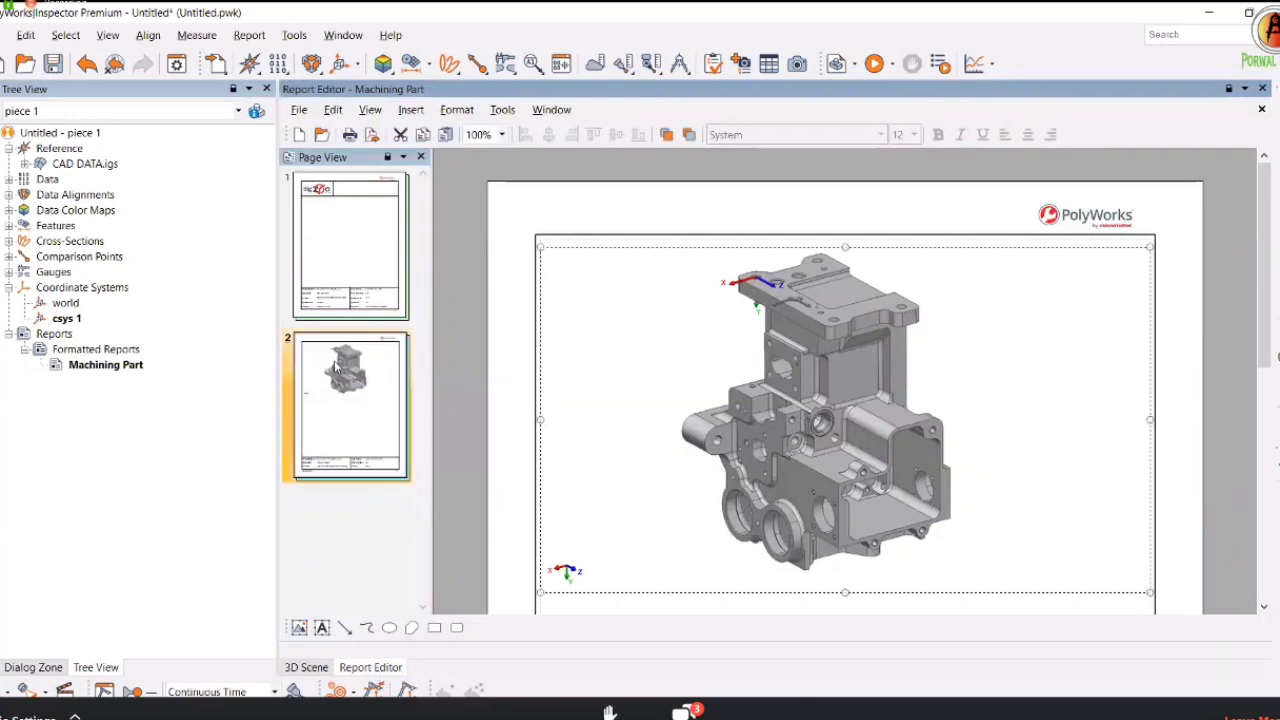
pyautogui.moveTo(601, 342); pyautogui.dragTo(360, 240)
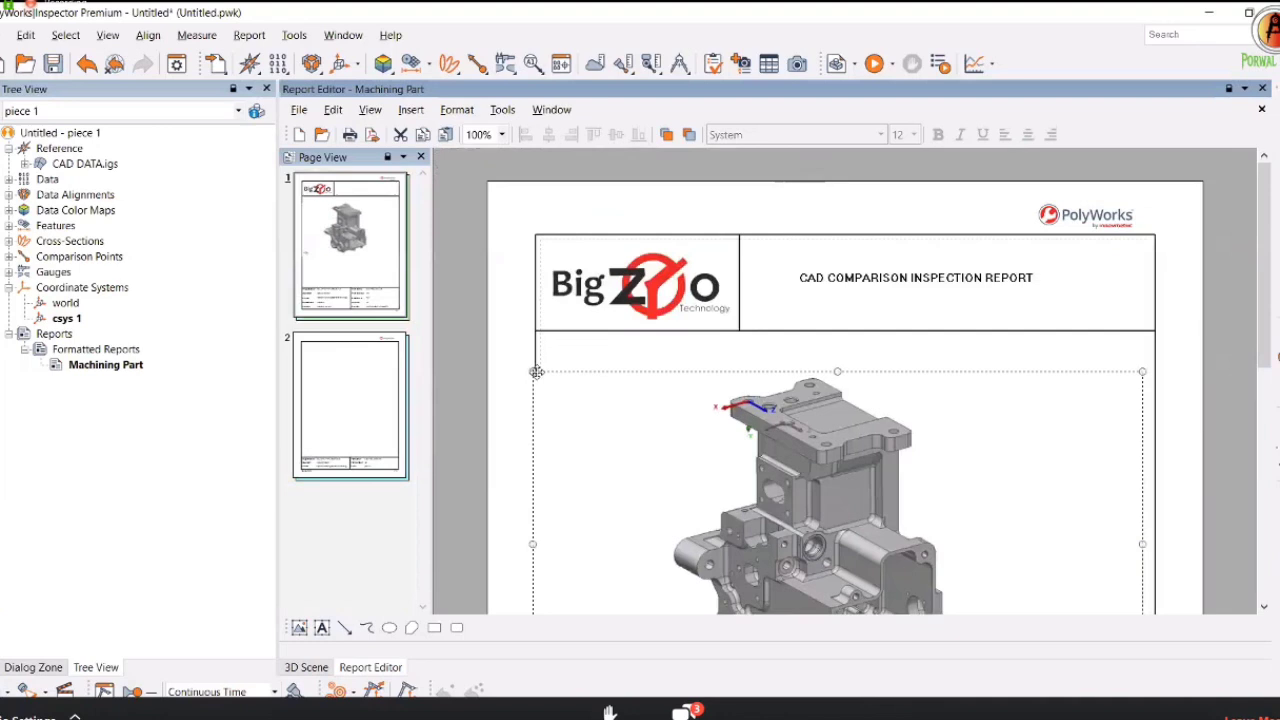
pyautogui.moveTo(580, 412); pyautogui.dragTo(569, 390)
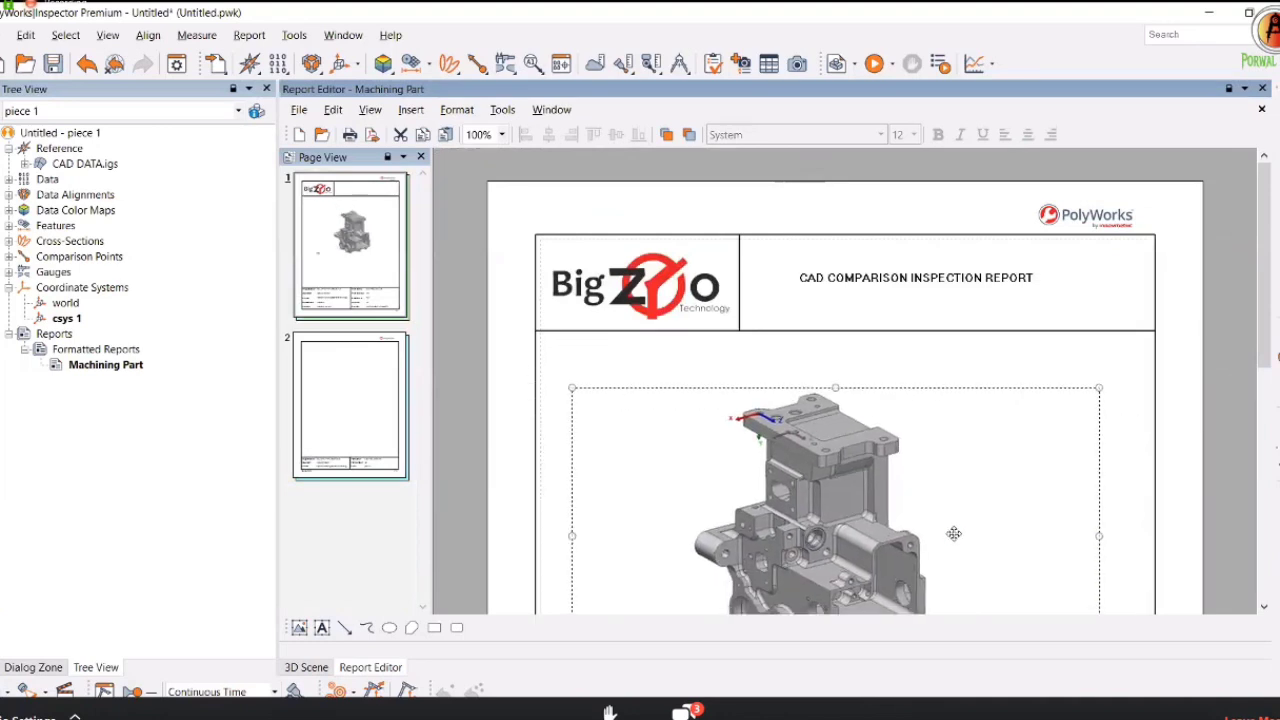
pyautogui.scroll(-3, 1105, 491)
pyautogui.moveTo(1099, 477); pyautogui.dragTo(1080, 449)
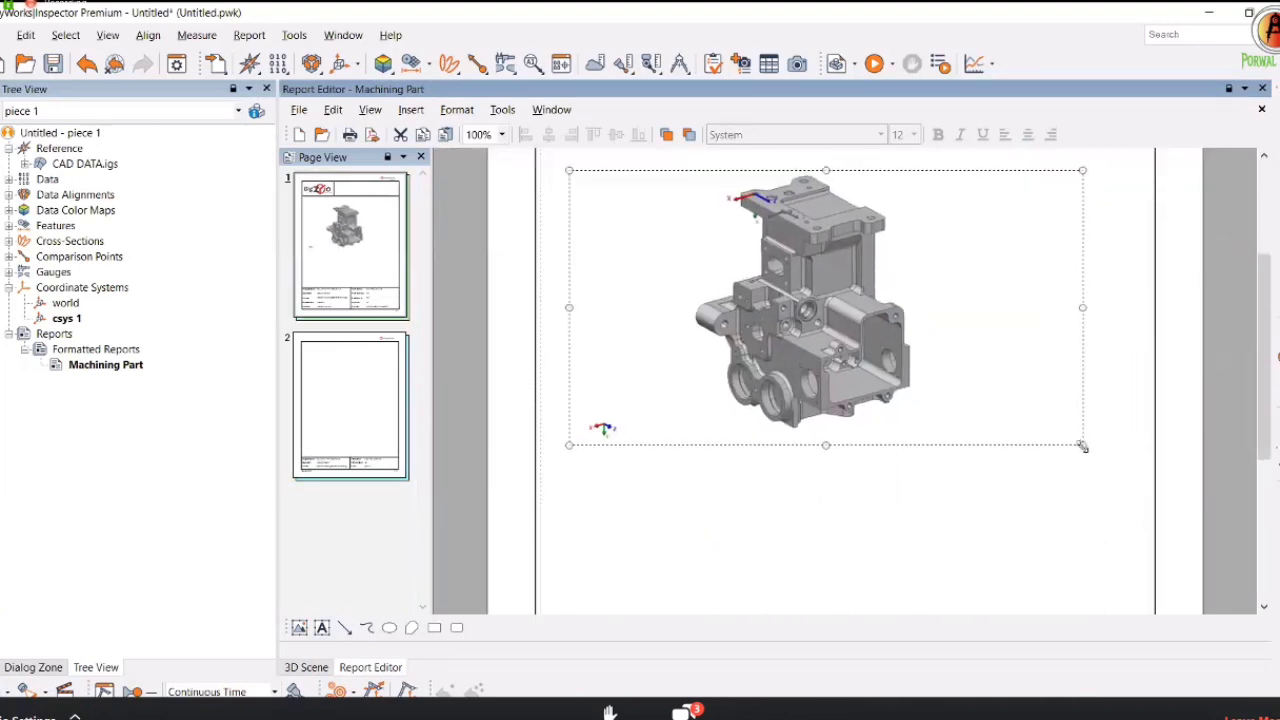
pyautogui.moveTo(825, 357); pyautogui.dragTo(837, 360)
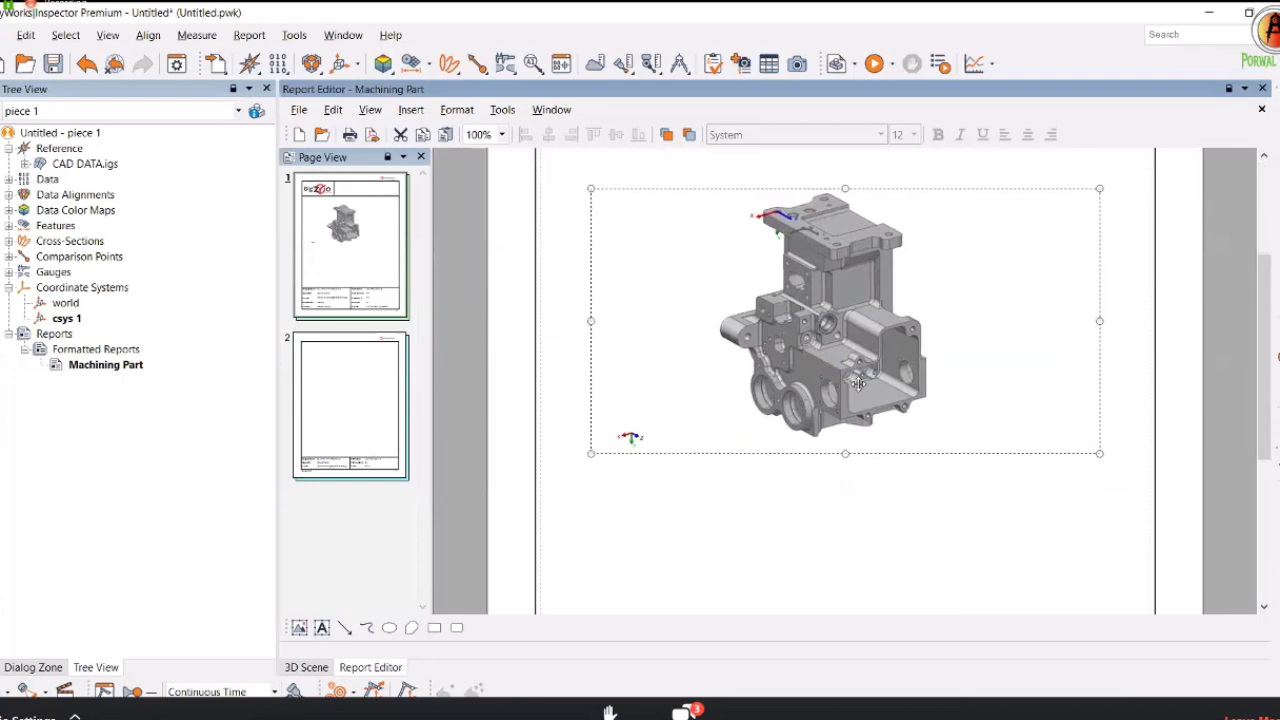
pyautogui.scroll(3, 862, 392)
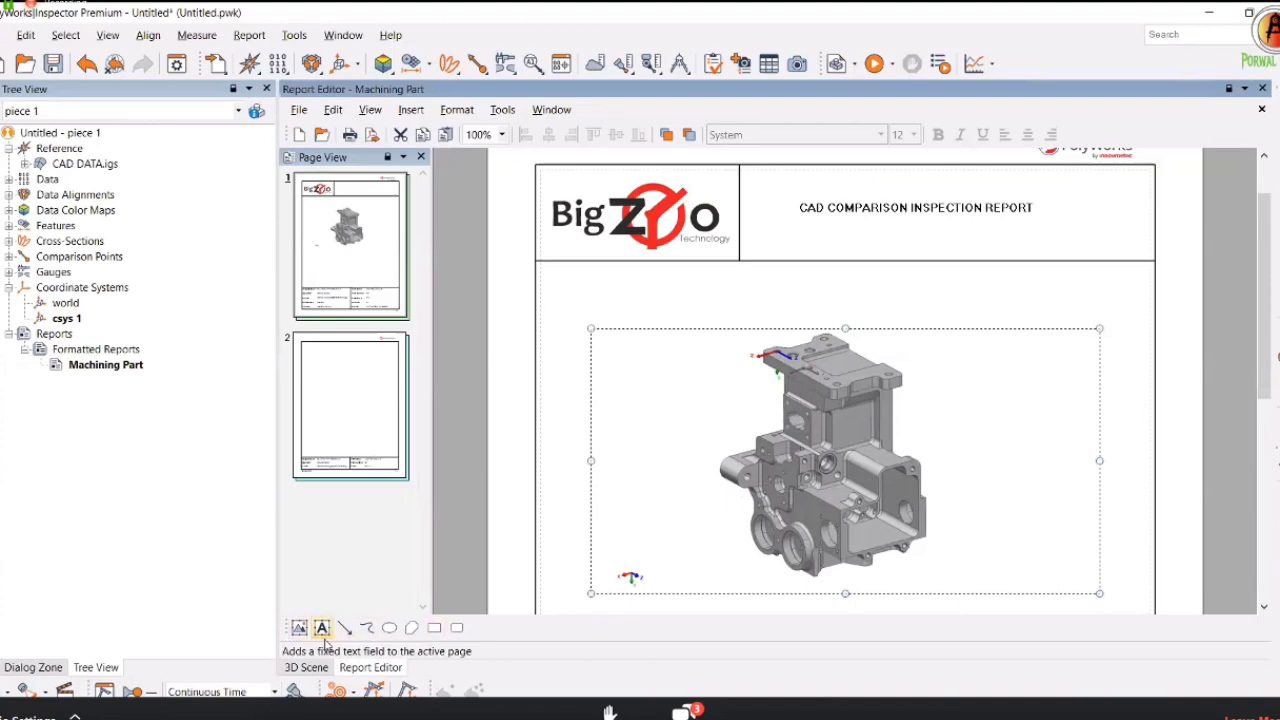
# Add a centred 'CAD VIEW:' text label above the CAD image.
pyautogui.click(321, 627)
pyautogui.scroll(-3, 737, 346)
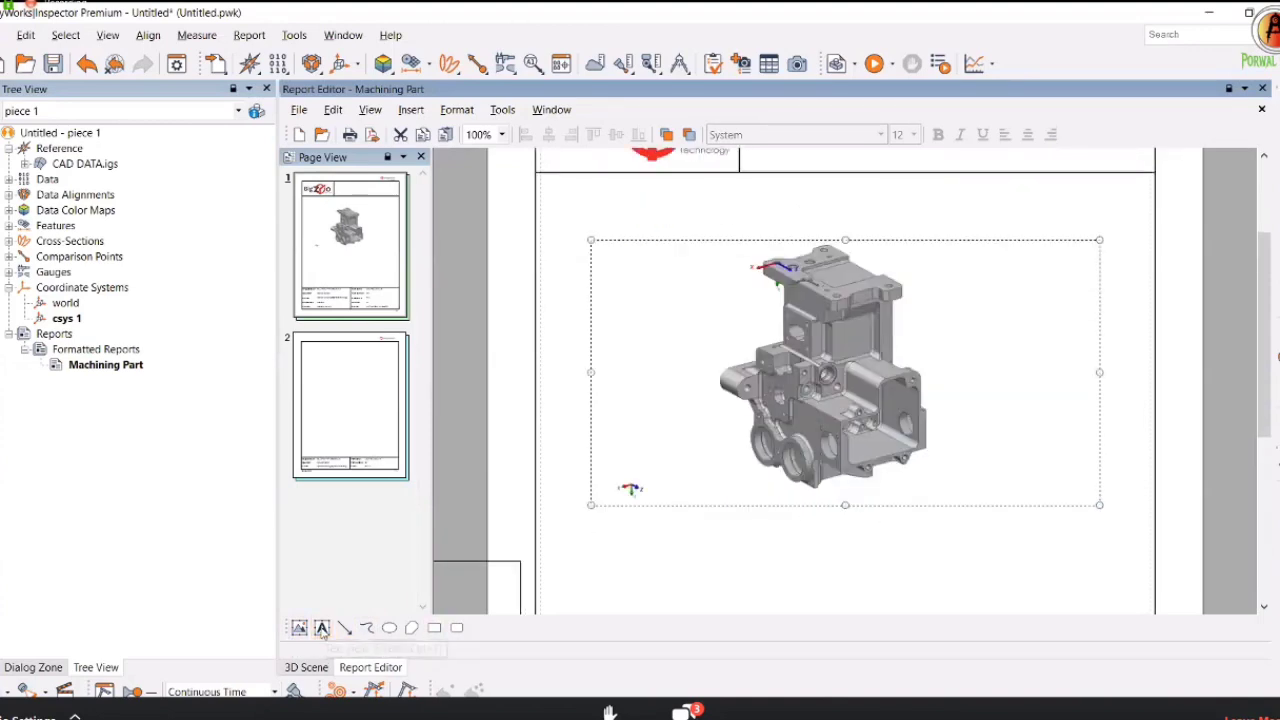
pyautogui.scroll(2, 800, 436)
pyautogui.scroll(3, 800, 436)
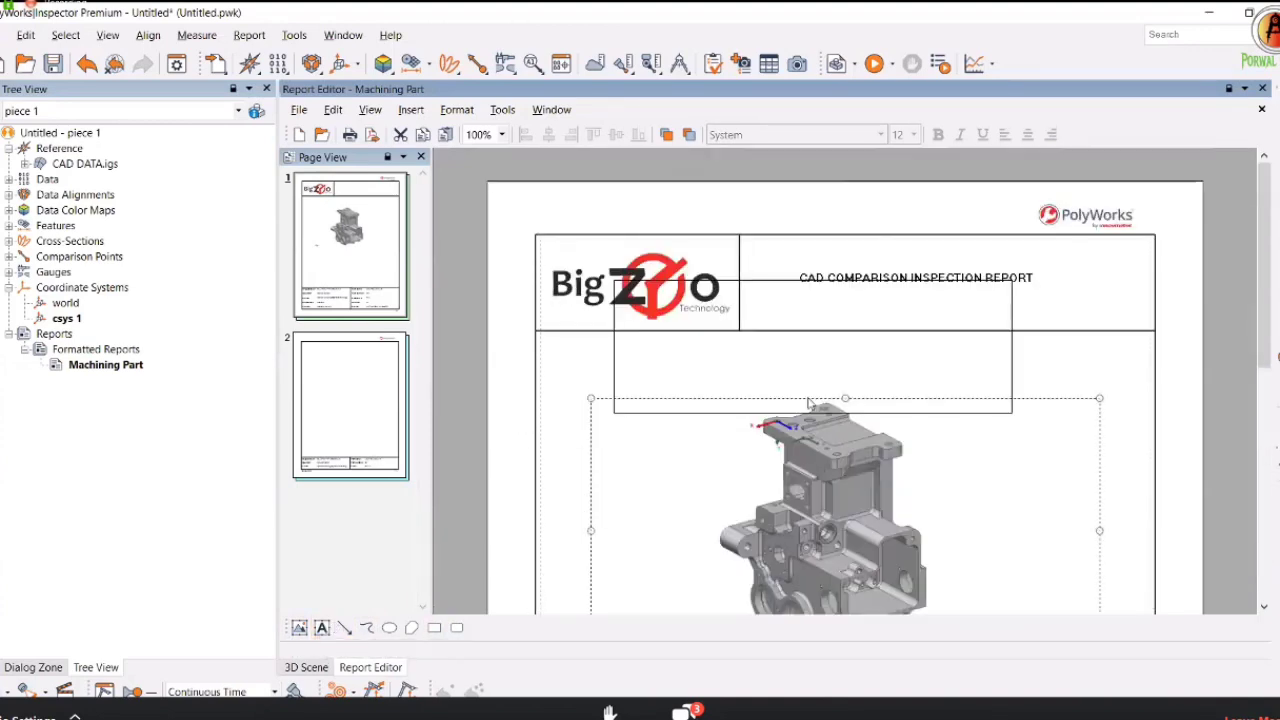
pyautogui.click(832, 418)
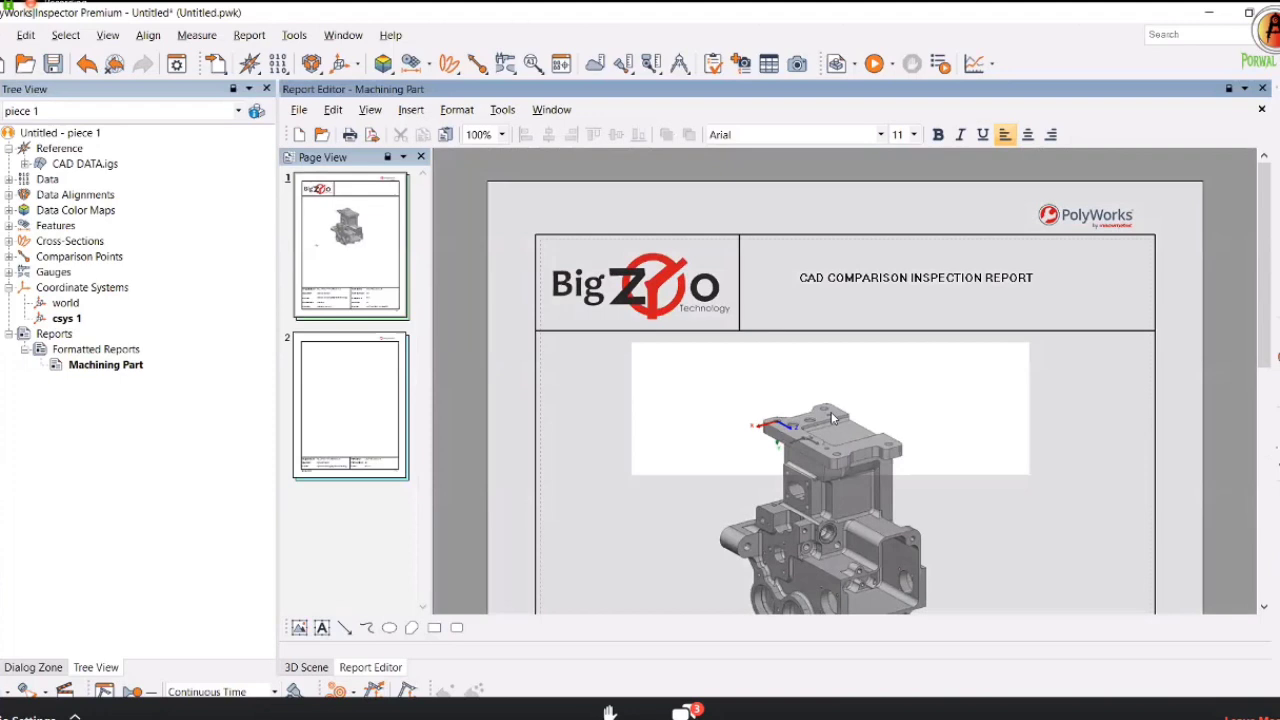
pyautogui.write('CAD VIEW:')
pyautogui.click(1027, 134)
# Reselect the CAD image and the CAD VIEW: label to check their placement.
pyautogui.click(1091, 457)
pyautogui.scroll(-2, 447, 586)
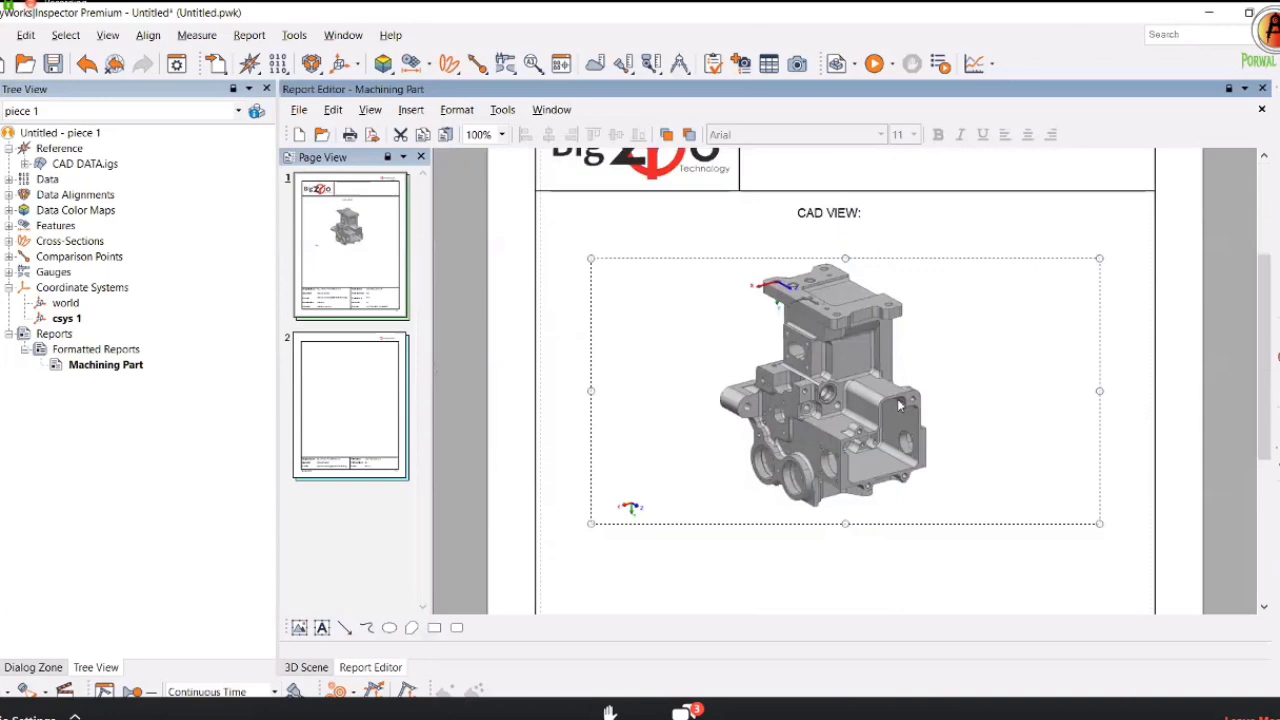
pyautogui.scroll(-3, 447, 586)
pyautogui.scroll(2, 738, 448)
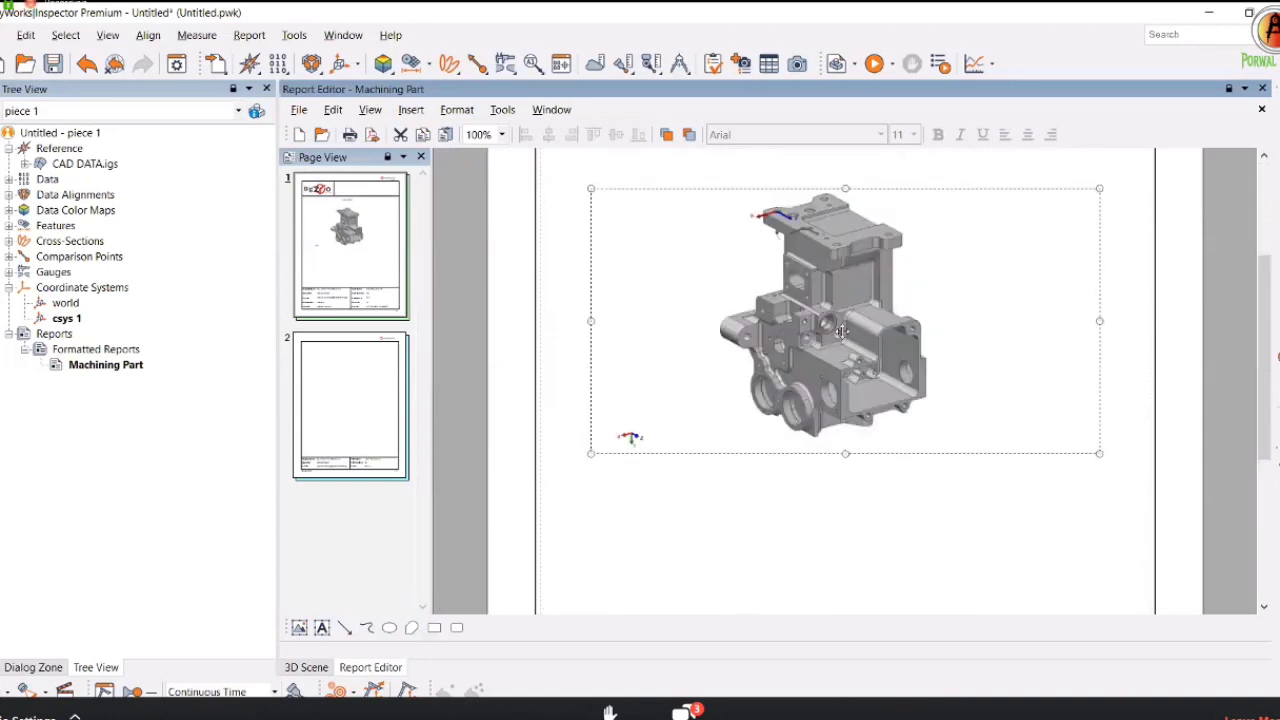
pyautogui.scroll(-1, 842, 330)
pyautogui.scroll(4, 850, 420)
pyautogui.click(856, 441)
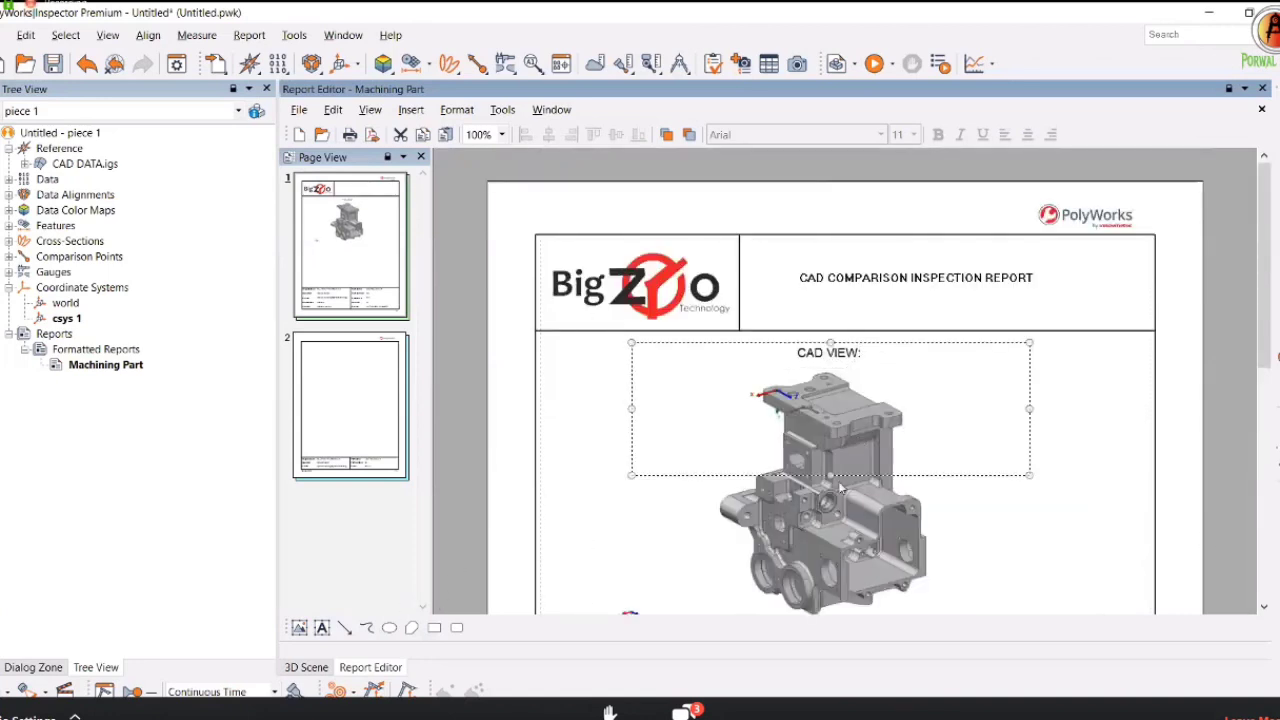
pyautogui.click(840, 487)
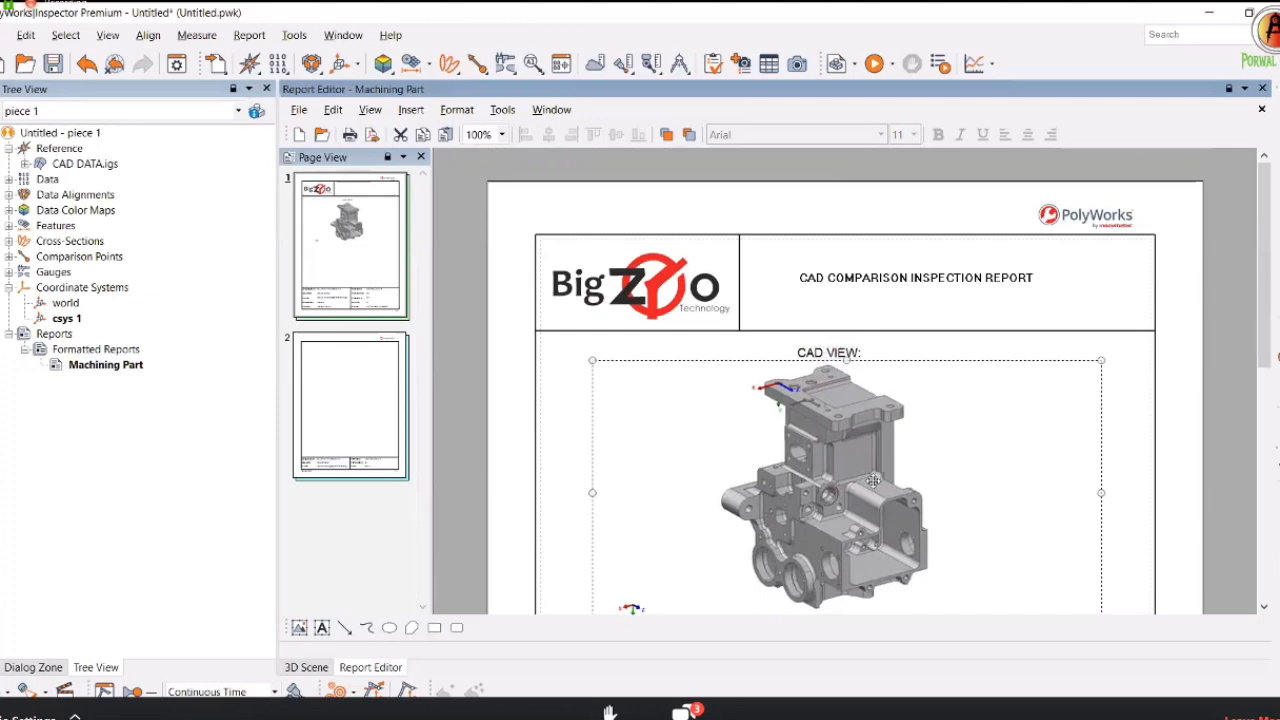
pyautogui.scroll(-2, 873, 481)
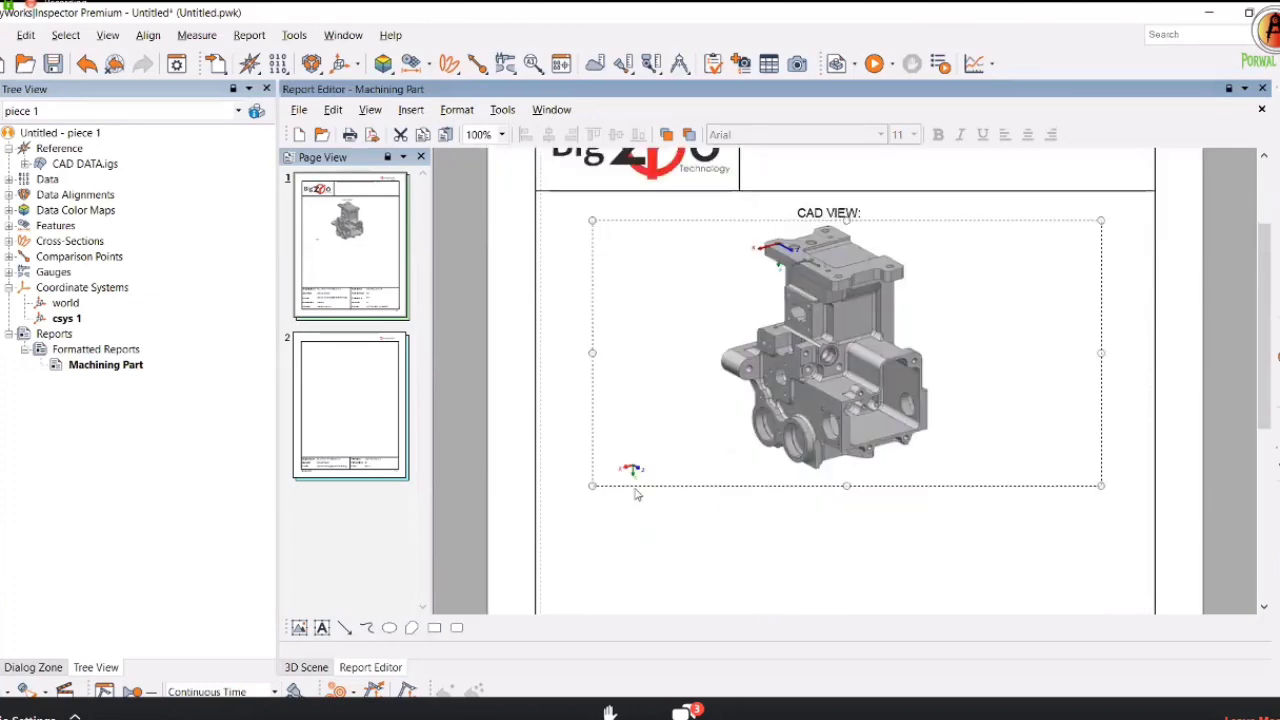
# Hide CAD DATA.igs so only the scan shows, and snapshot the scanned part onto page 2.
pyautogui.click(307, 670)
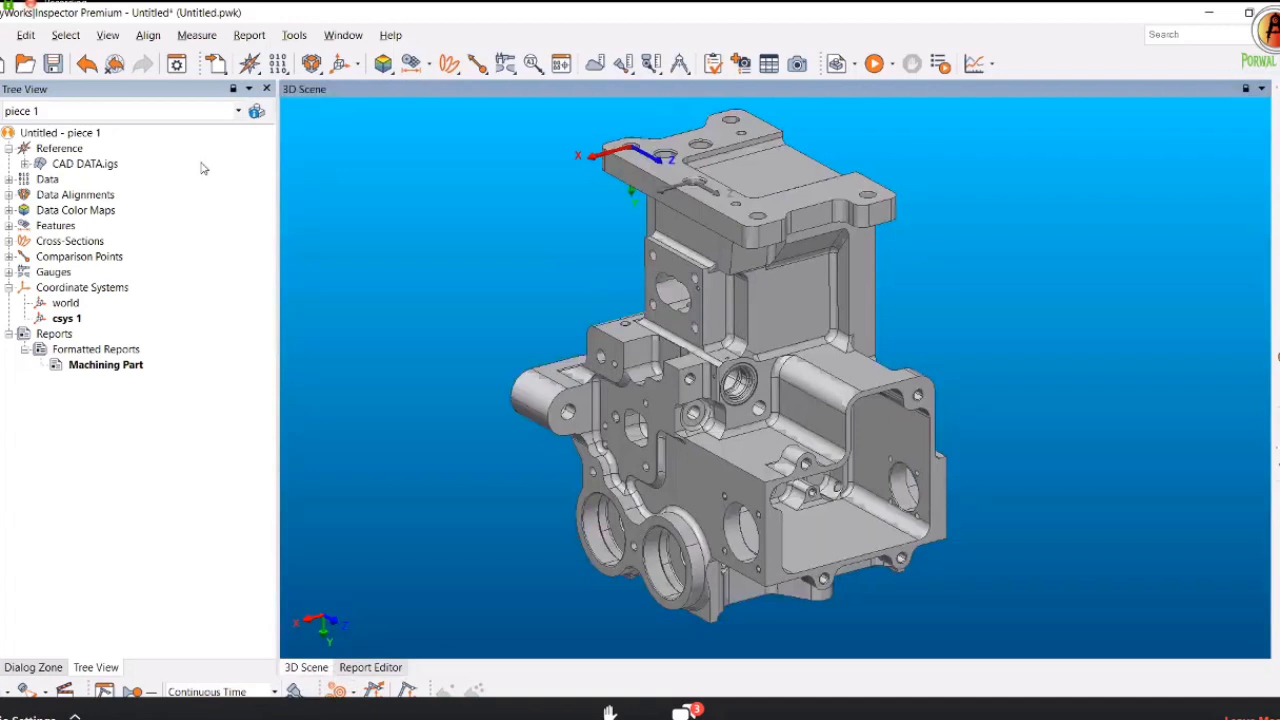
pyautogui.click(41, 164)
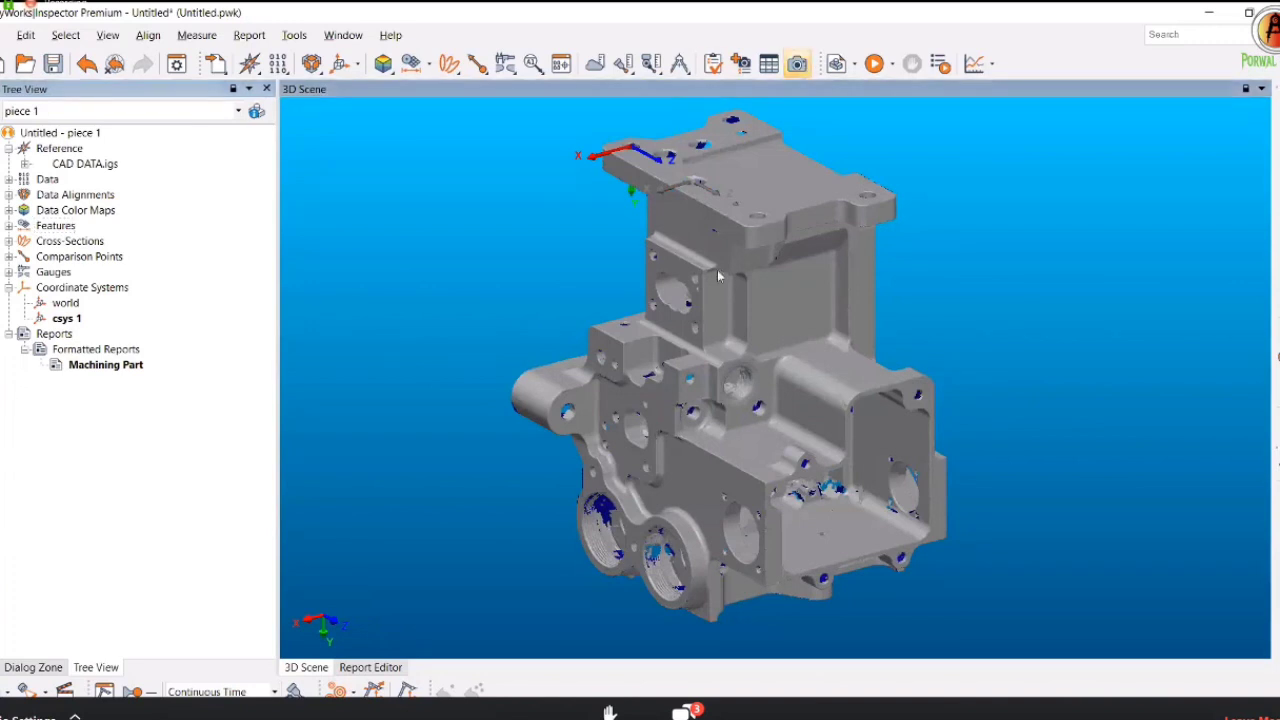
pyautogui.click(370, 667)
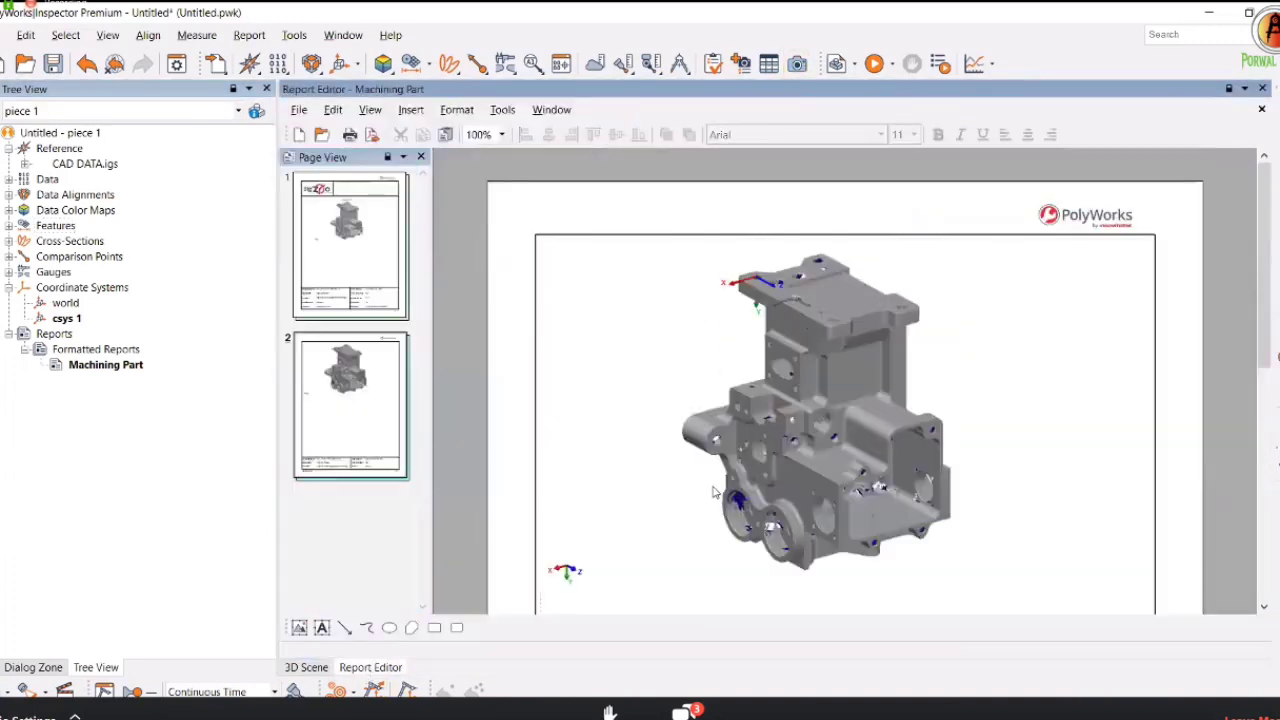
pyautogui.click(841, 378)
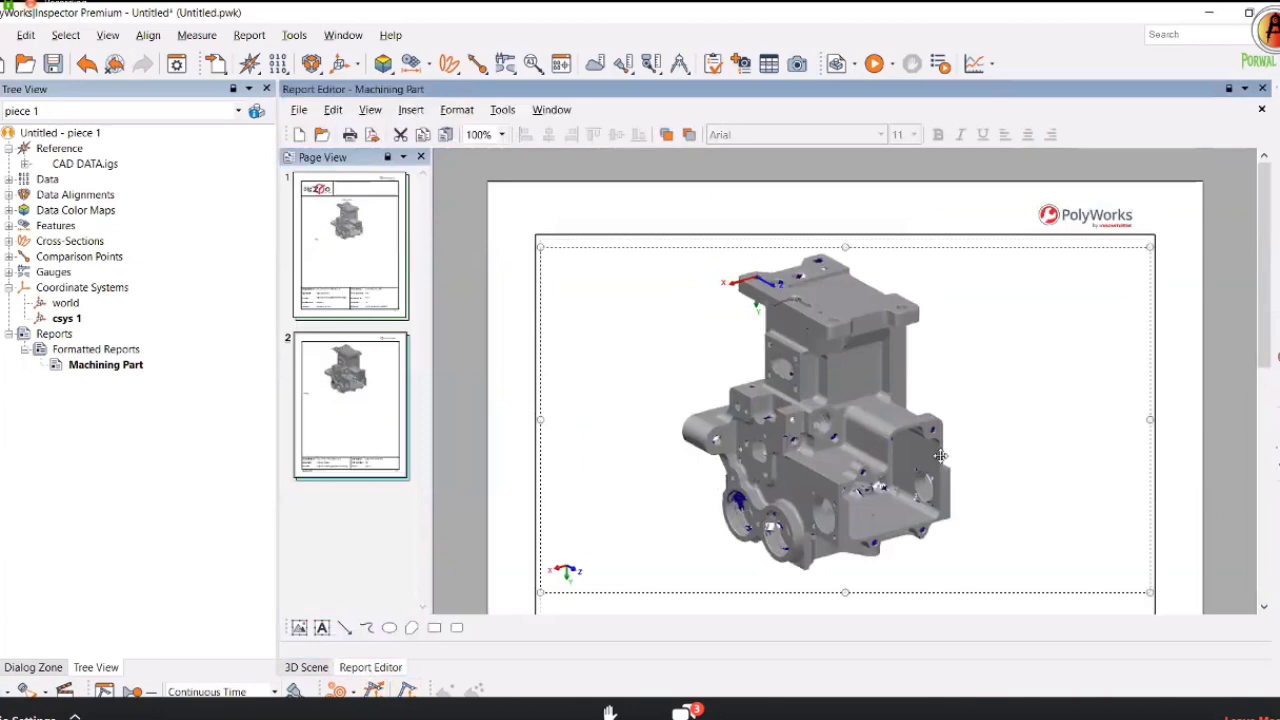
# Move the scan snapshot from page 2 to page 1 and enlarge it below the CAD image.
pyautogui.click(350, 245)
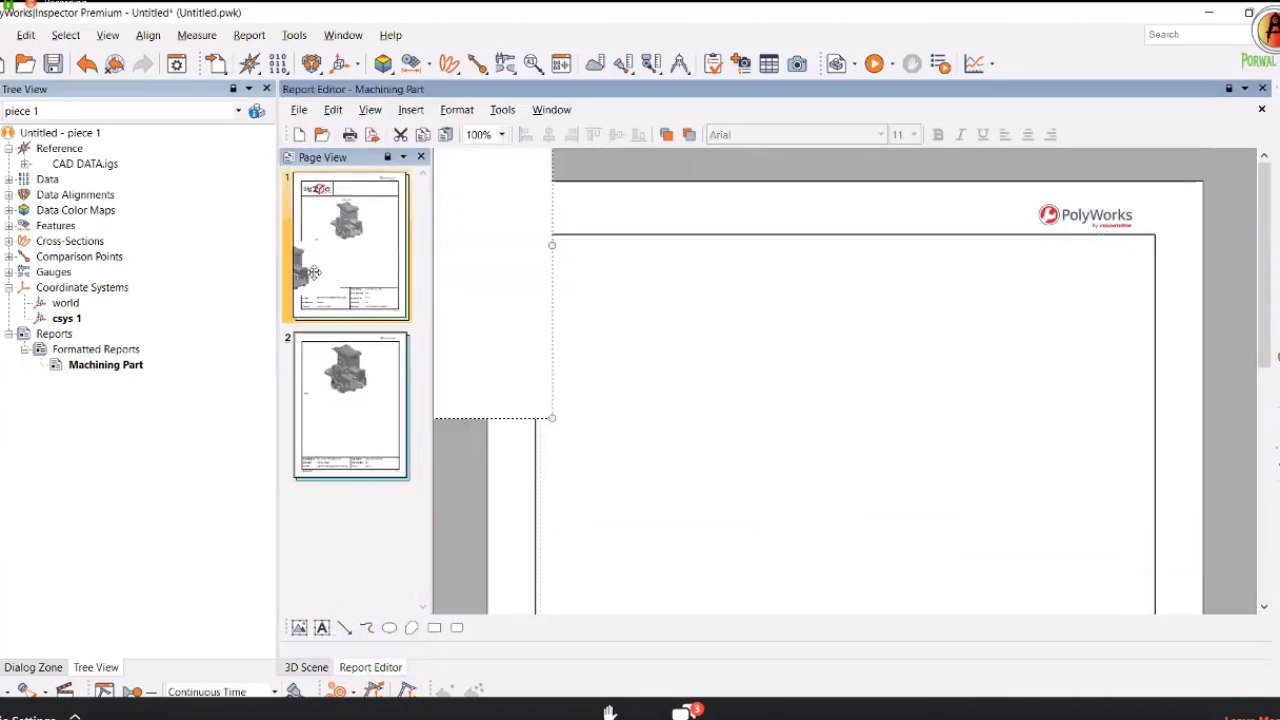
pyautogui.scroll(-3, 731, 366)
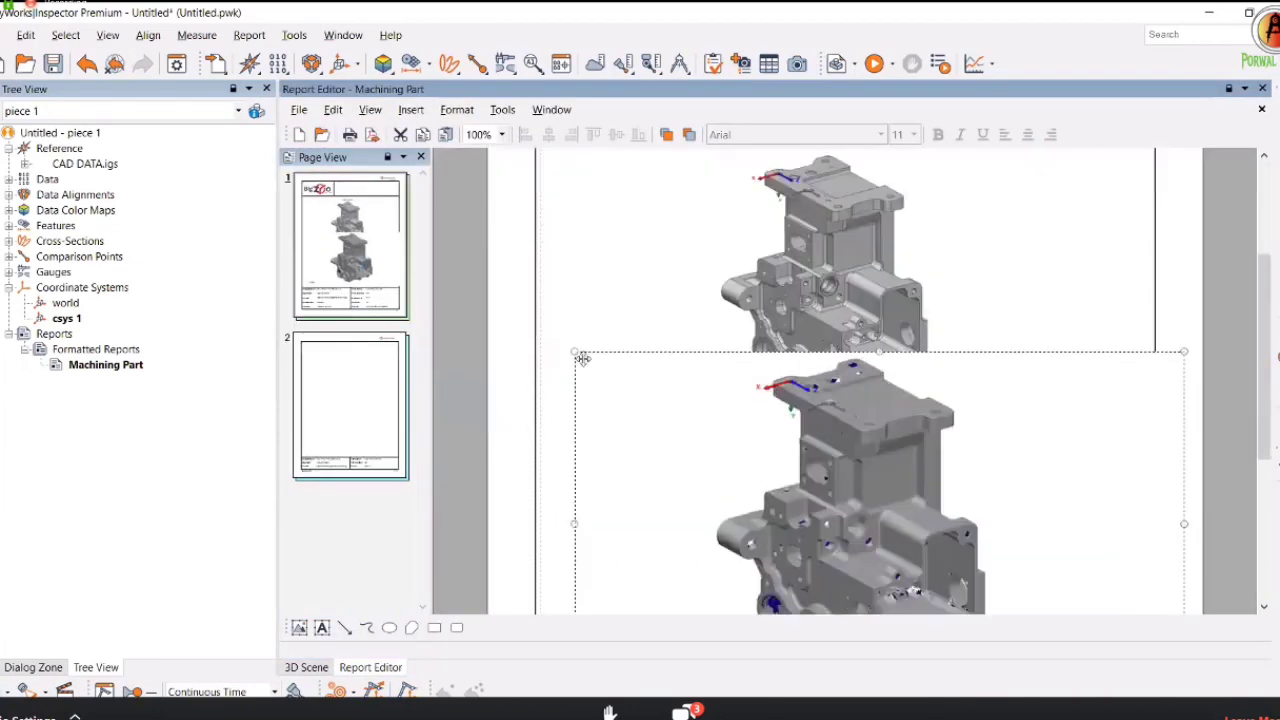
pyautogui.moveTo(675, 453); pyautogui.dragTo(800, 372)
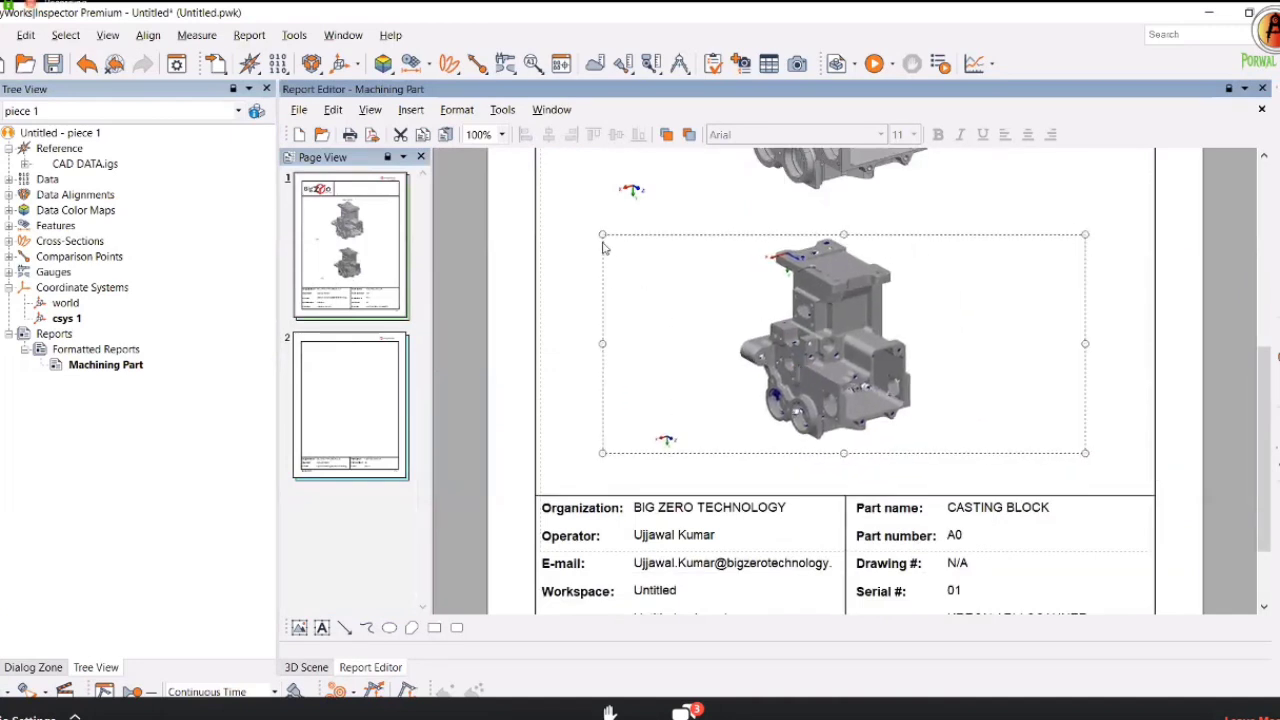
pyautogui.moveTo(602, 234); pyautogui.dragTo(563, 210)
pyautogui.moveTo(805, 357); pyautogui.dragTo(834, 394)
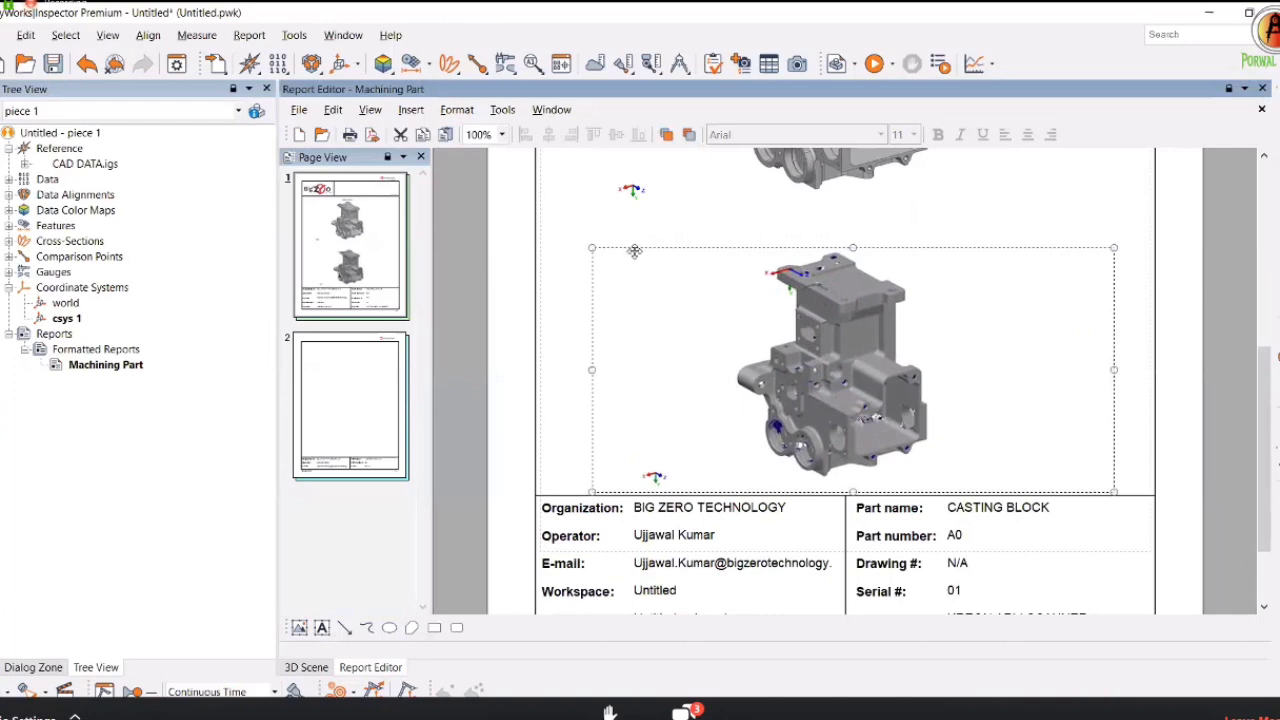
pyautogui.moveTo(594, 246); pyautogui.dragTo(552, 216)
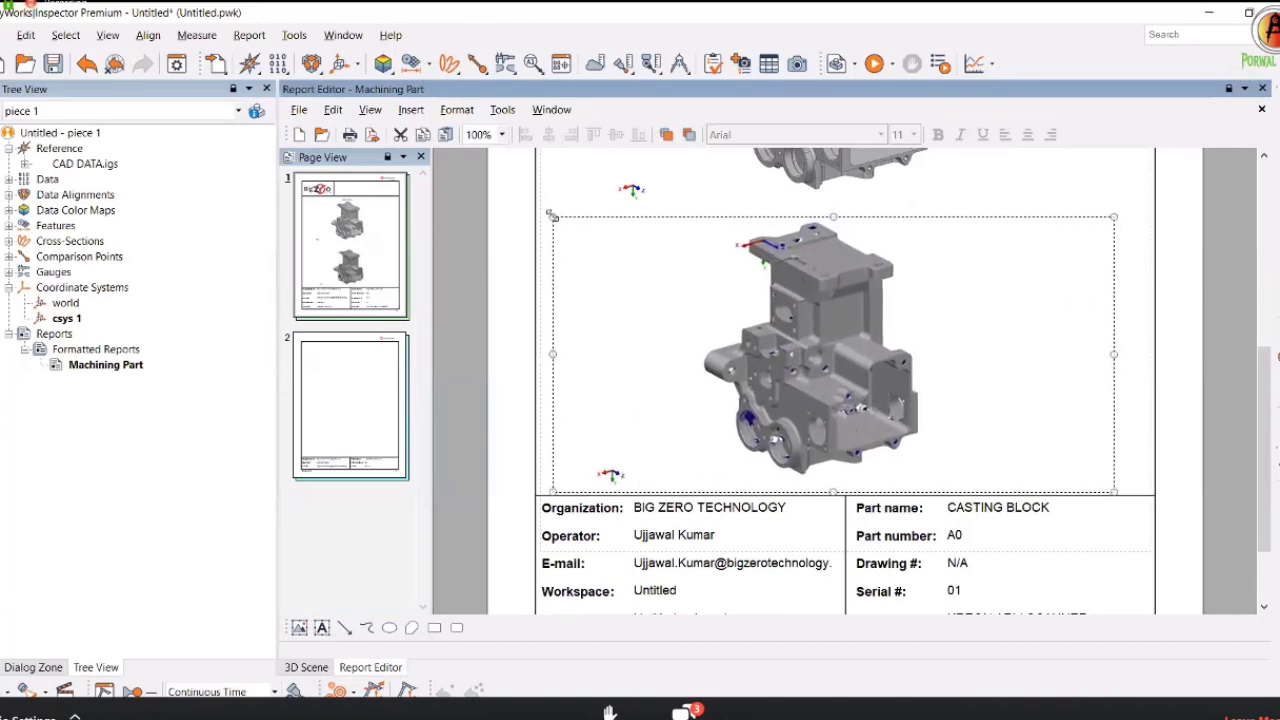
pyautogui.scroll(3, 848, 322)
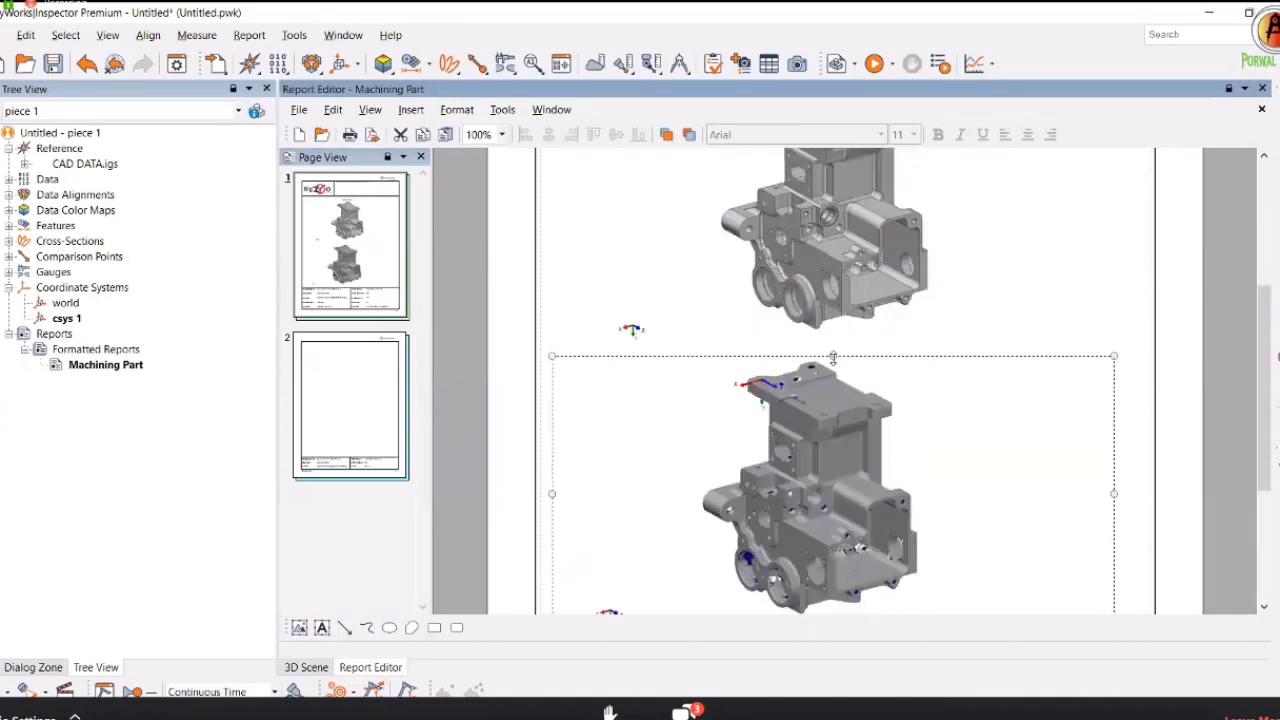
pyautogui.scroll(-3, 861, 366)
pyautogui.scroll(-3, 750, 320)
# Add a centred '3D SCAN DATA:' text field above the scan image on page 1.
pyautogui.click(322, 627)
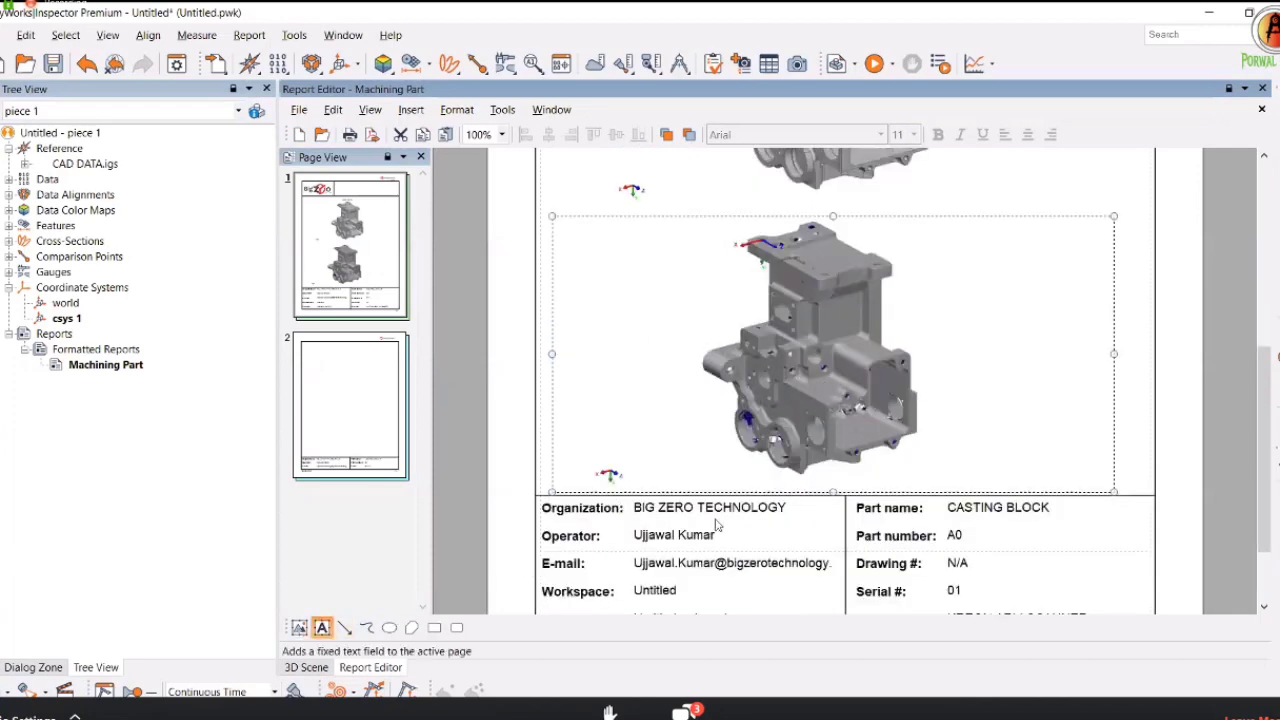
pyautogui.scroll(3, 856, 525)
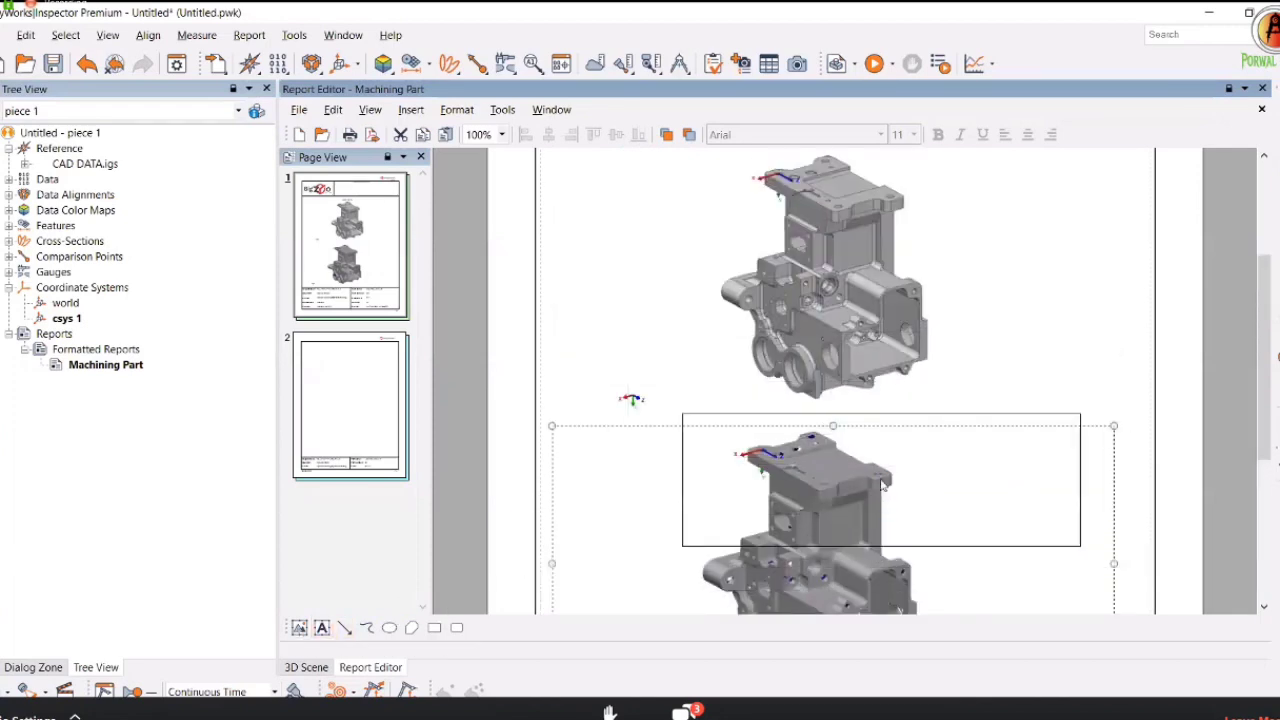
pyautogui.click(880, 483)
pyautogui.write('3D')
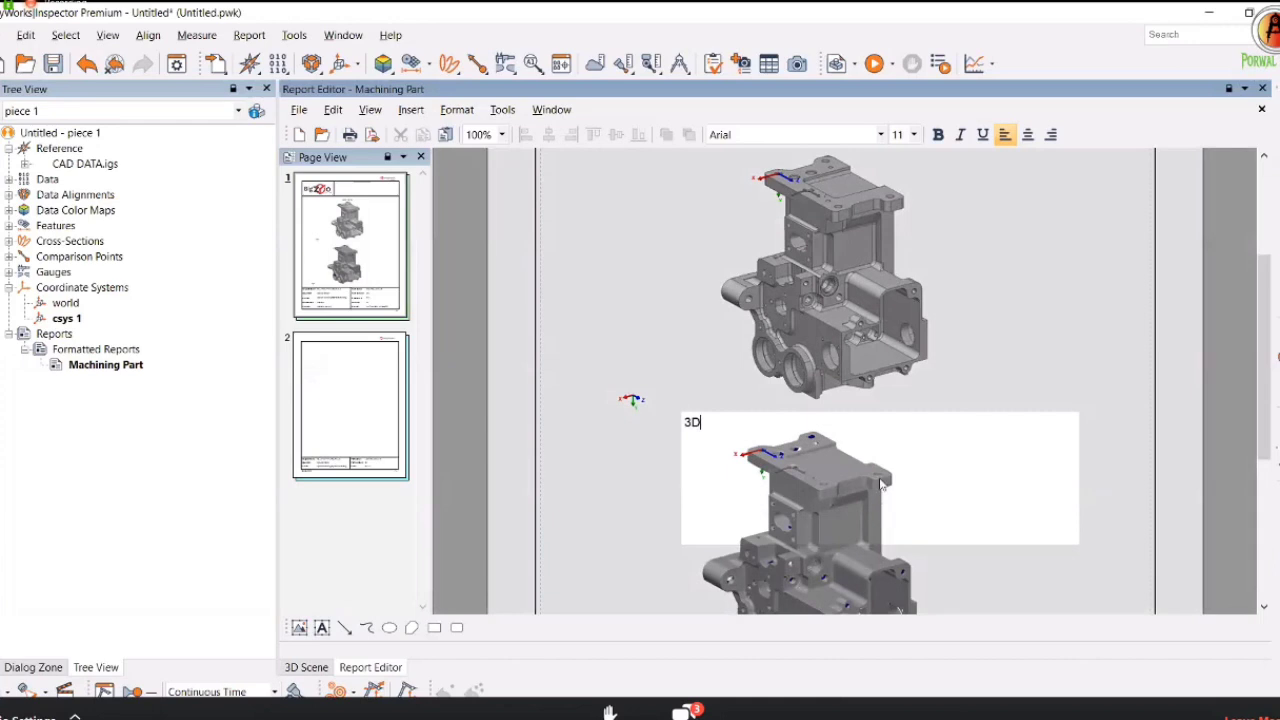
pyautogui.write(' SCA  DATA:')
pyautogui.click(1027, 134)
pyautogui.click(1020, 457)
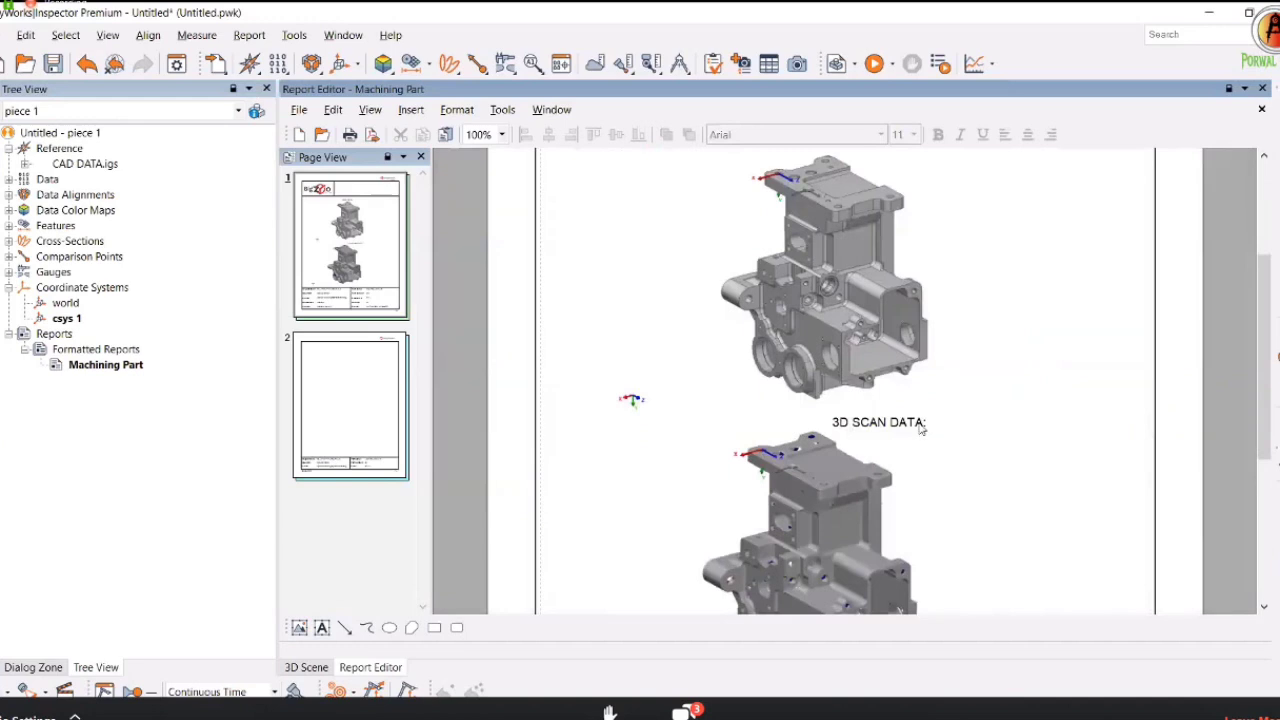
pyautogui.click(886, 416)
pyautogui.click(640, 440)
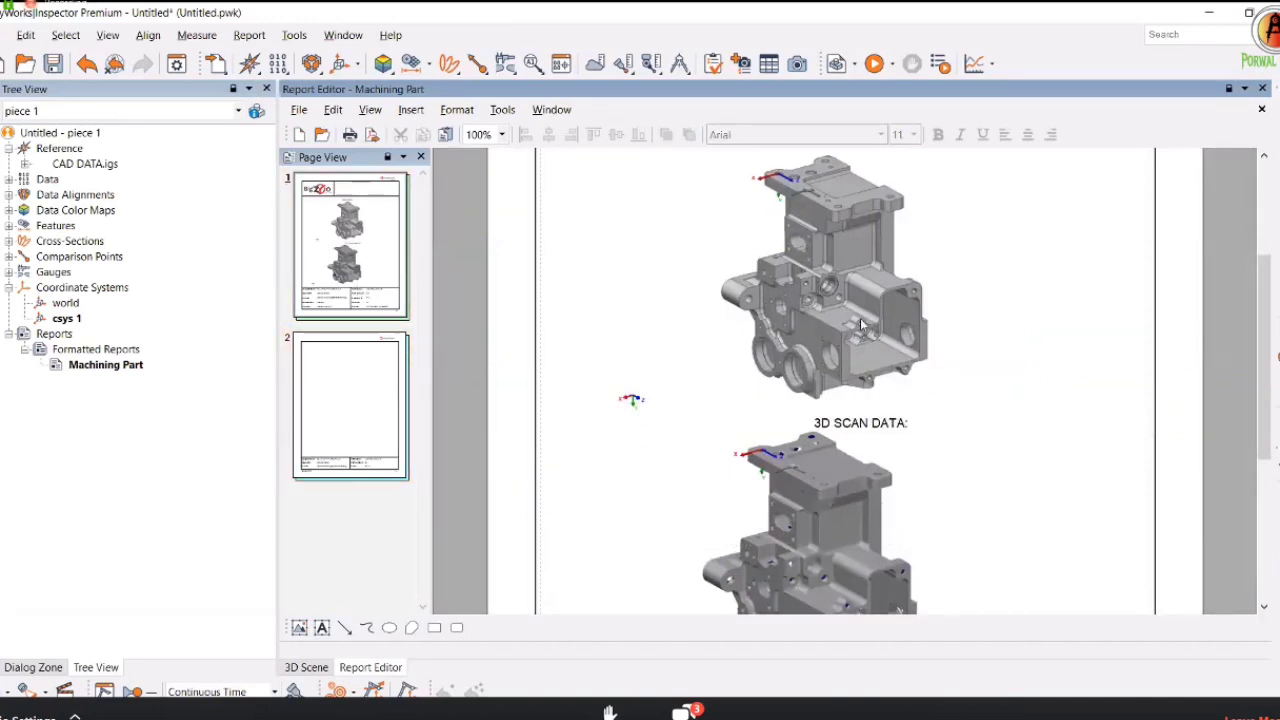
pyautogui.scroll(-5, 380, 380)
pyautogui.scroll(4, 370, 370)
# Hide the scan data, show the CAD model, and fit a smaller part image on page 2.
pyautogui.click(358, 358)
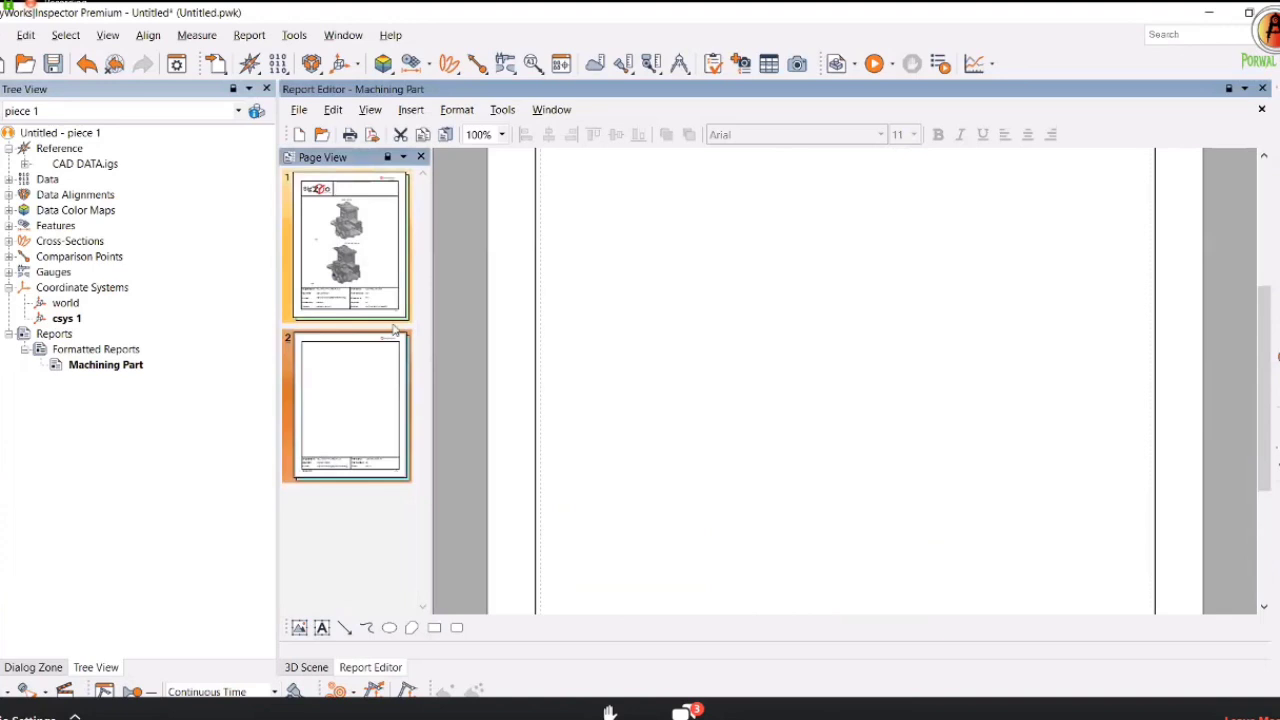
pyautogui.click(308, 668)
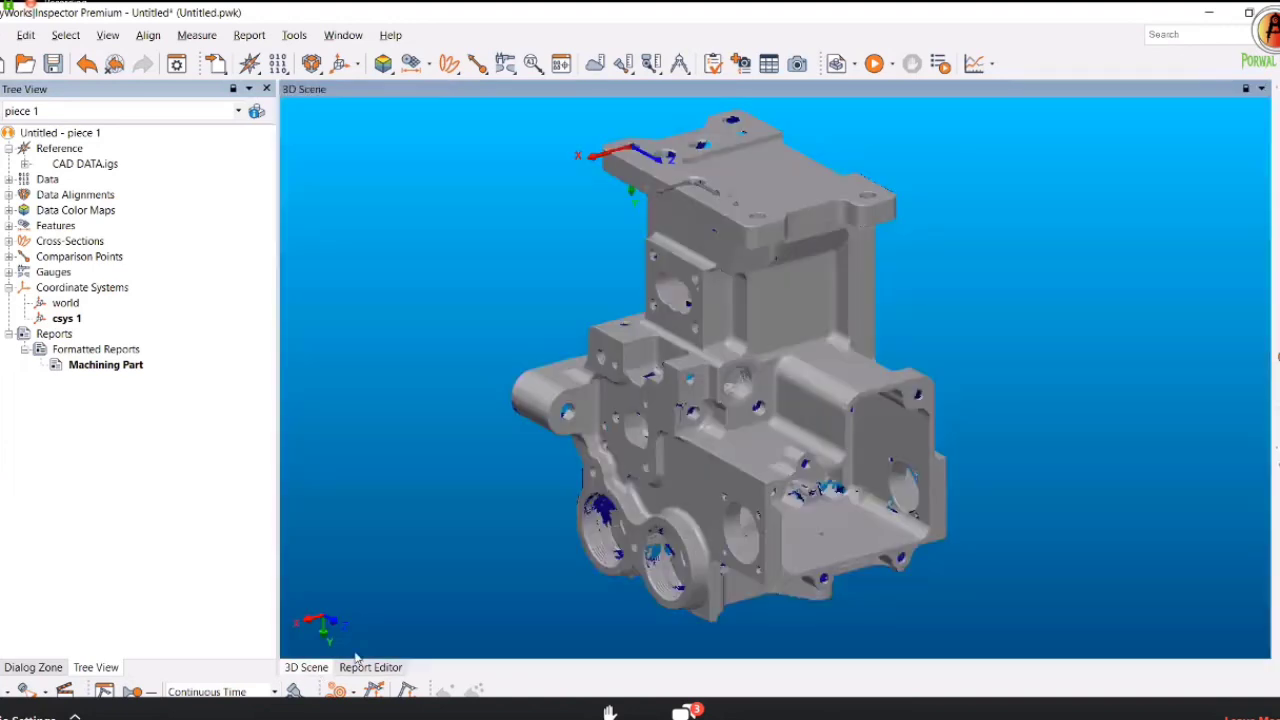
pyautogui.click(55, 179)
pyautogui.click(583, 307)
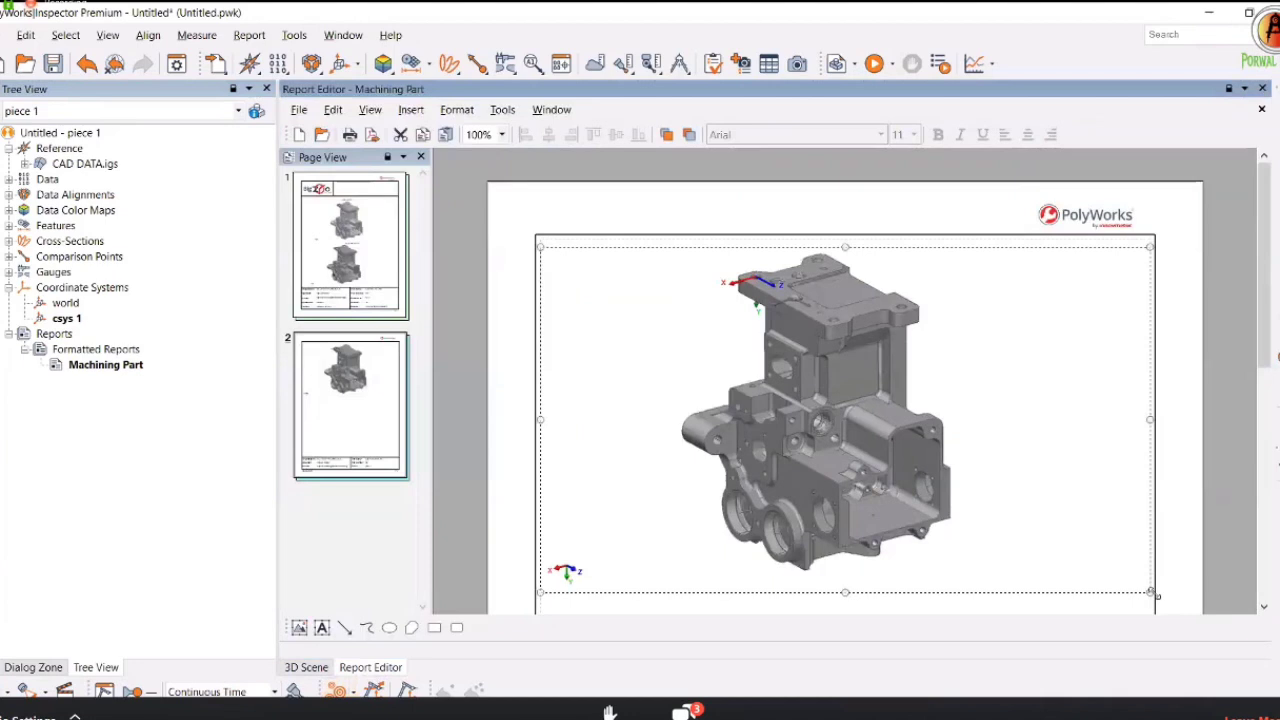
pyautogui.moveTo(1124, 567); pyautogui.dragTo(1045, 492)
pyautogui.moveTo(802, 409); pyautogui.dragTo(878, 435)
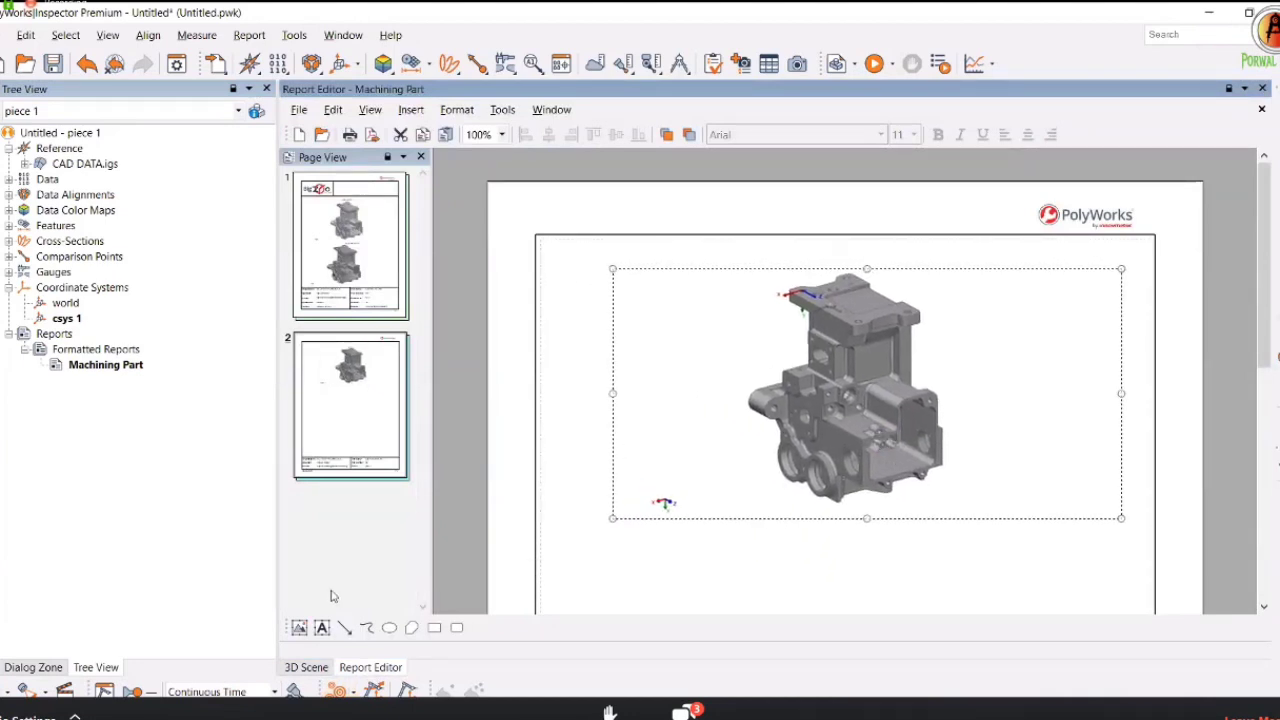
# Add a centred 'ALIGNMENT:' text field above the part image on page 2.
pyautogui.click(322, 627)
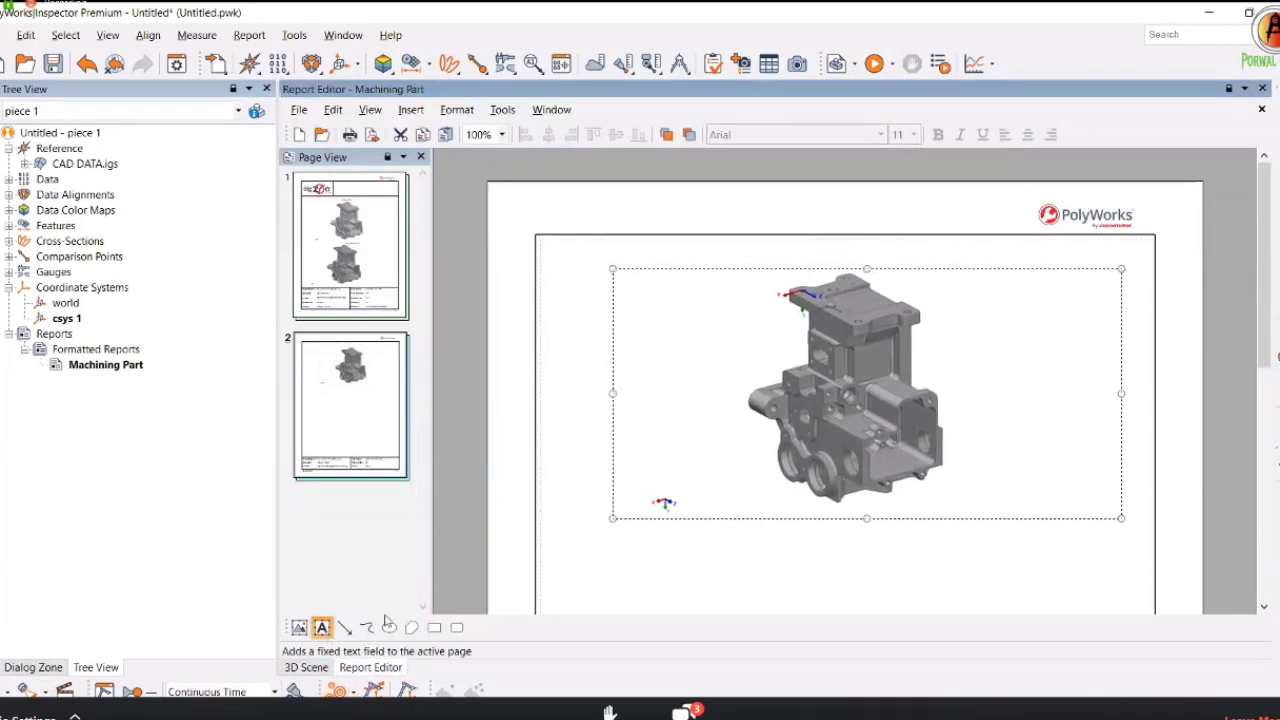
pyautogui.click(847, 313)
pyautogui.write('ALIGNMENT:')
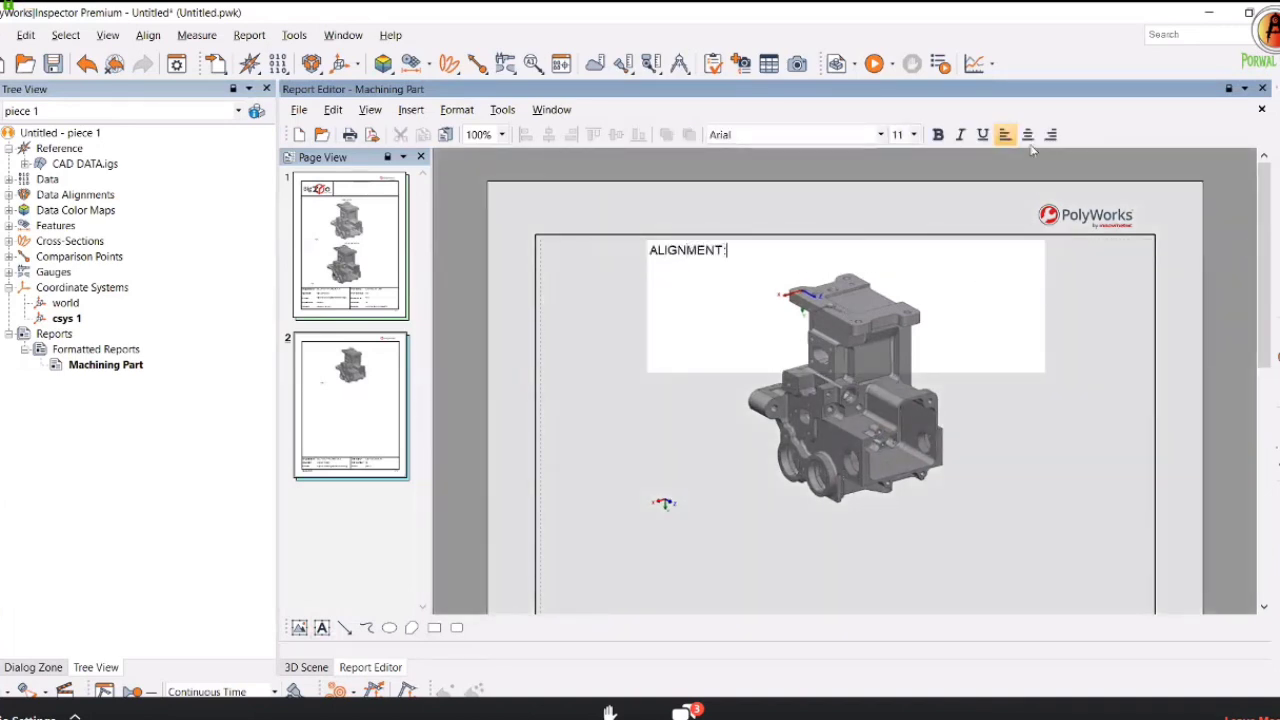
pyautogui.click(1027, 134)
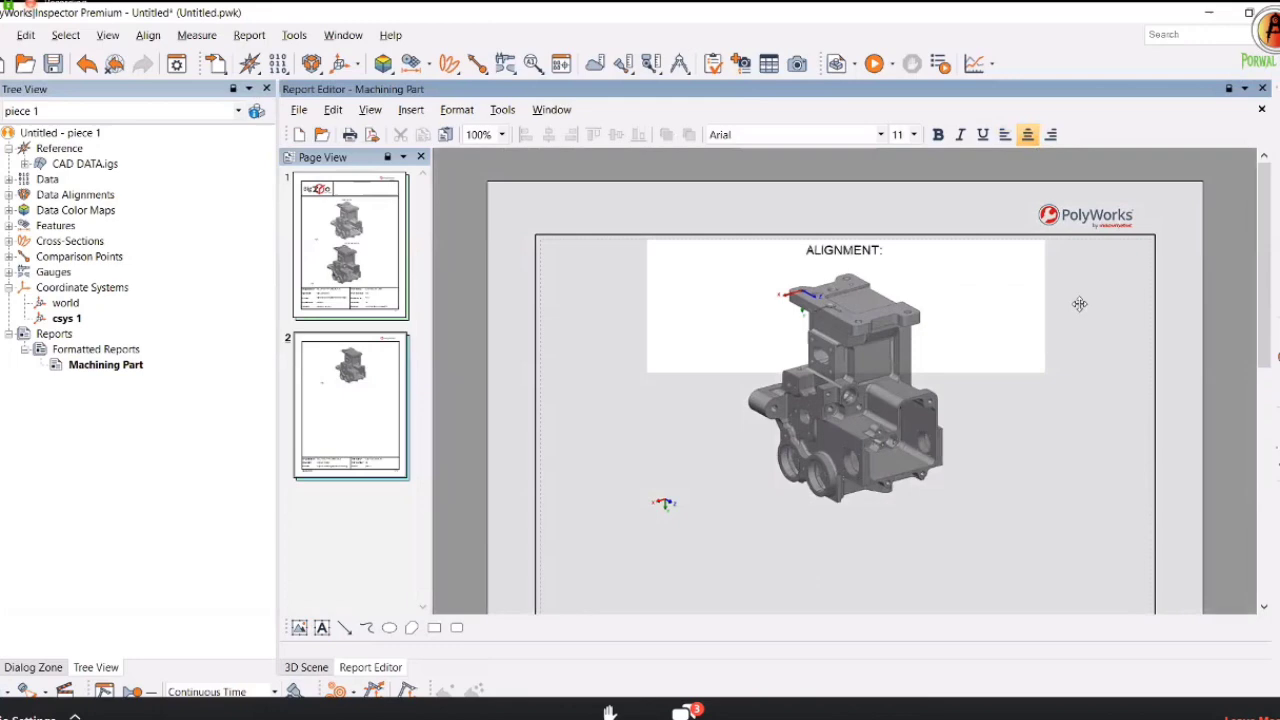
pyautogui.click(750, 307)
pyautogui.scroll(-3, 750, 307)
# Expand Data Alignments and bring up the report options for plane, axis, center point 1.
pyautogui.click(306, 667)
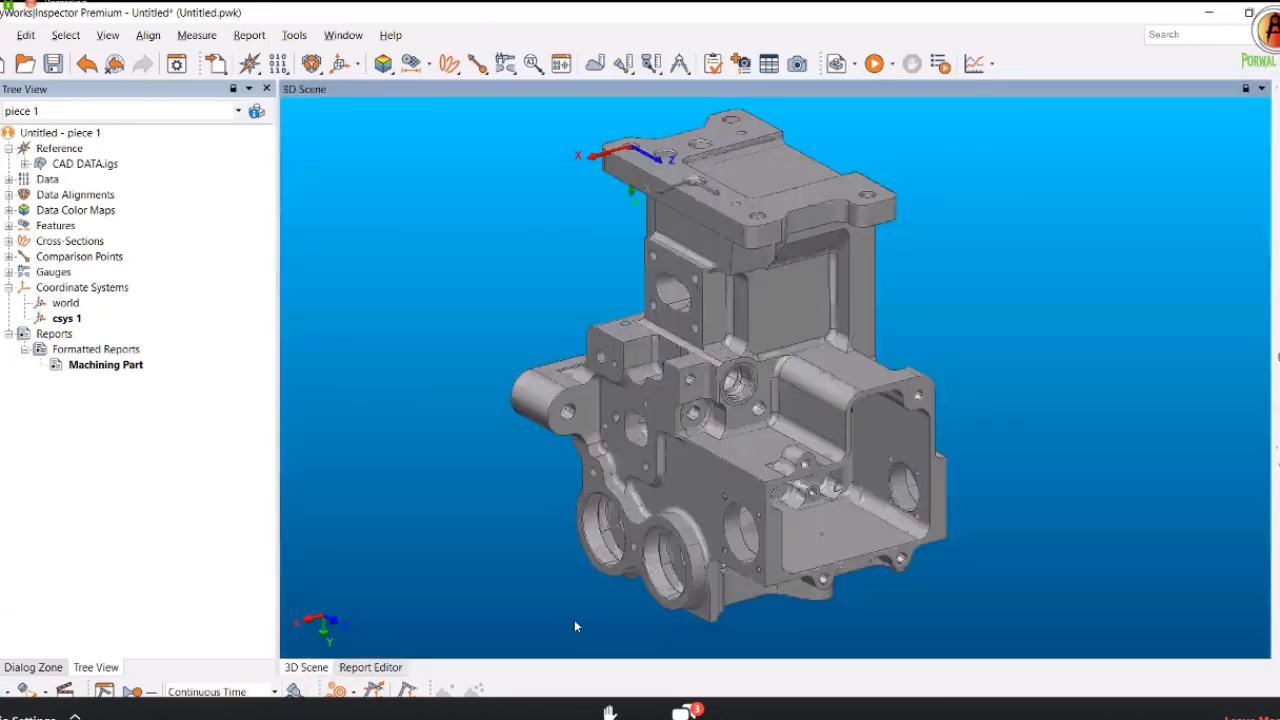
pyautogui.click(370, 667)
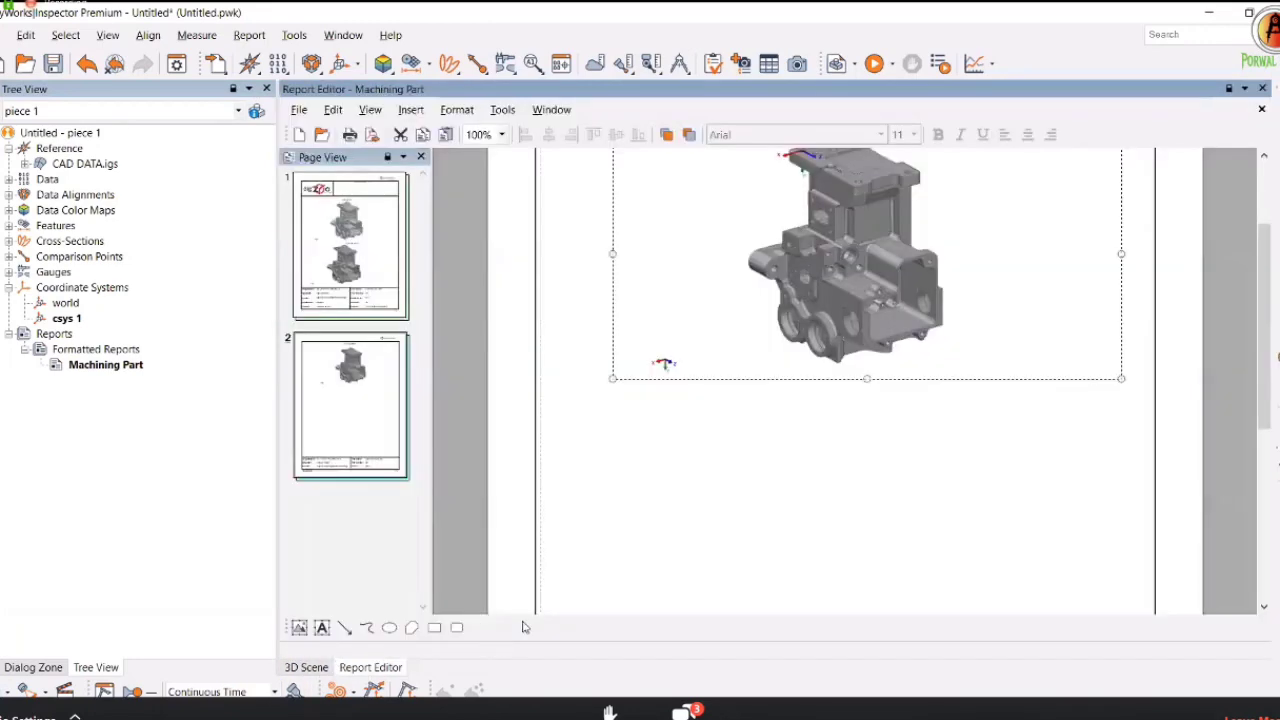
pyautogui.scroll(2, 527, 628)
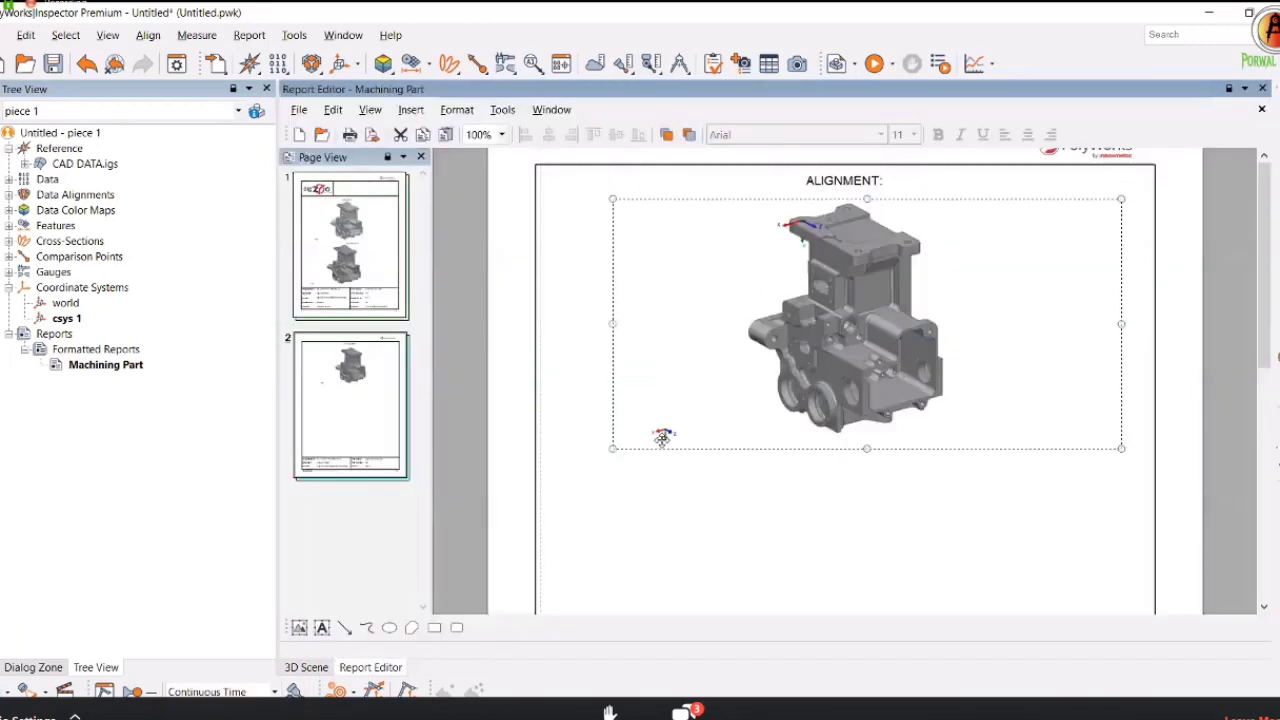
pyautogui.click(9, 195)
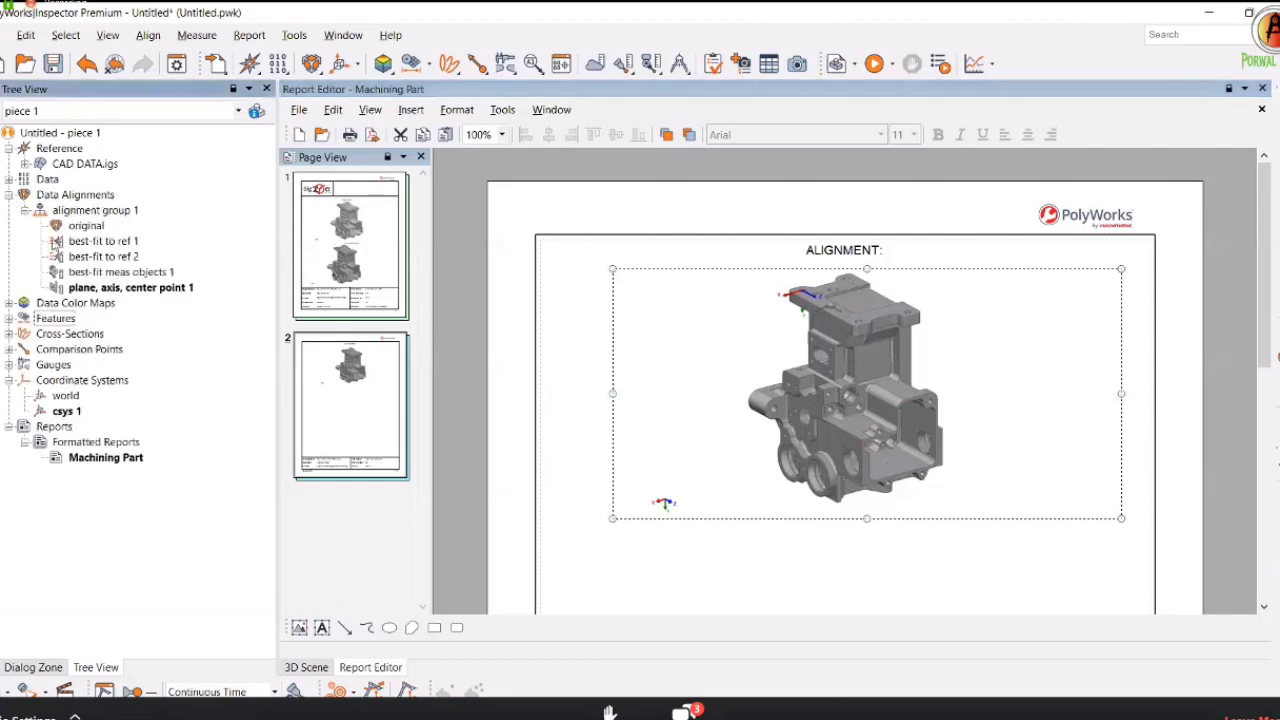
pyautogui.click(100, 290)
pyautogui.rightClick(100, 290)
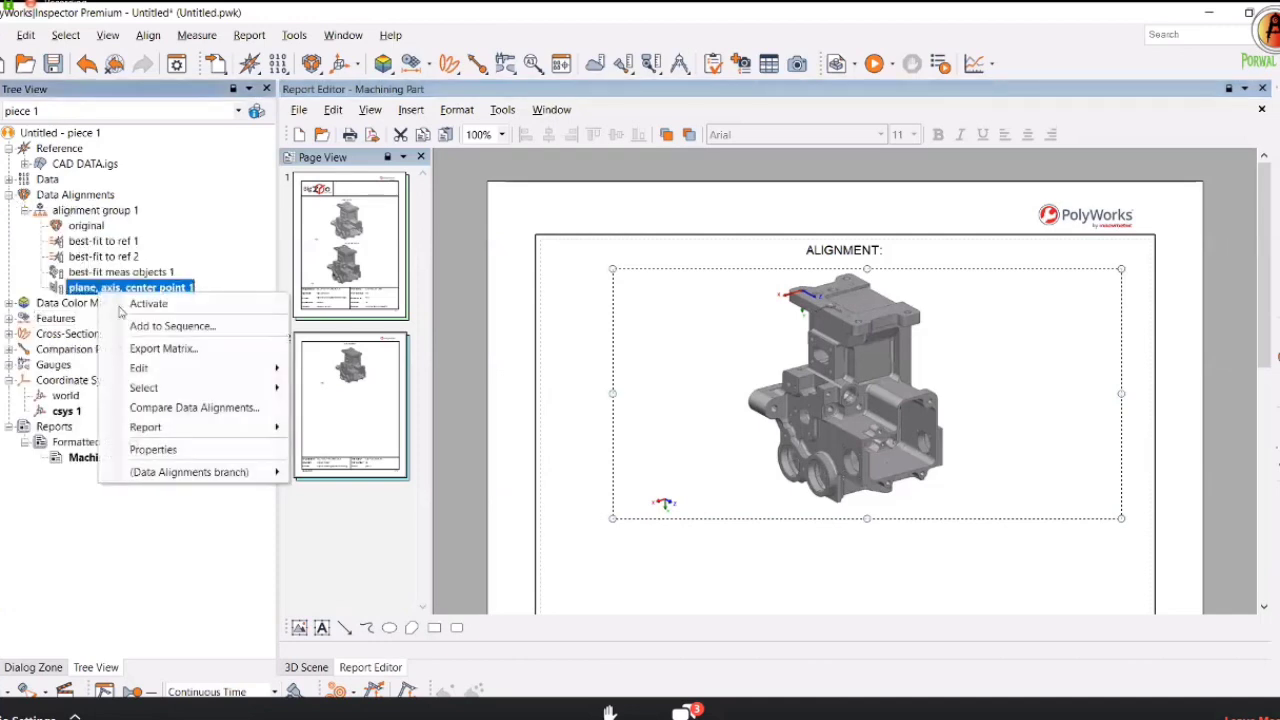
pyautogui.press('Escape')
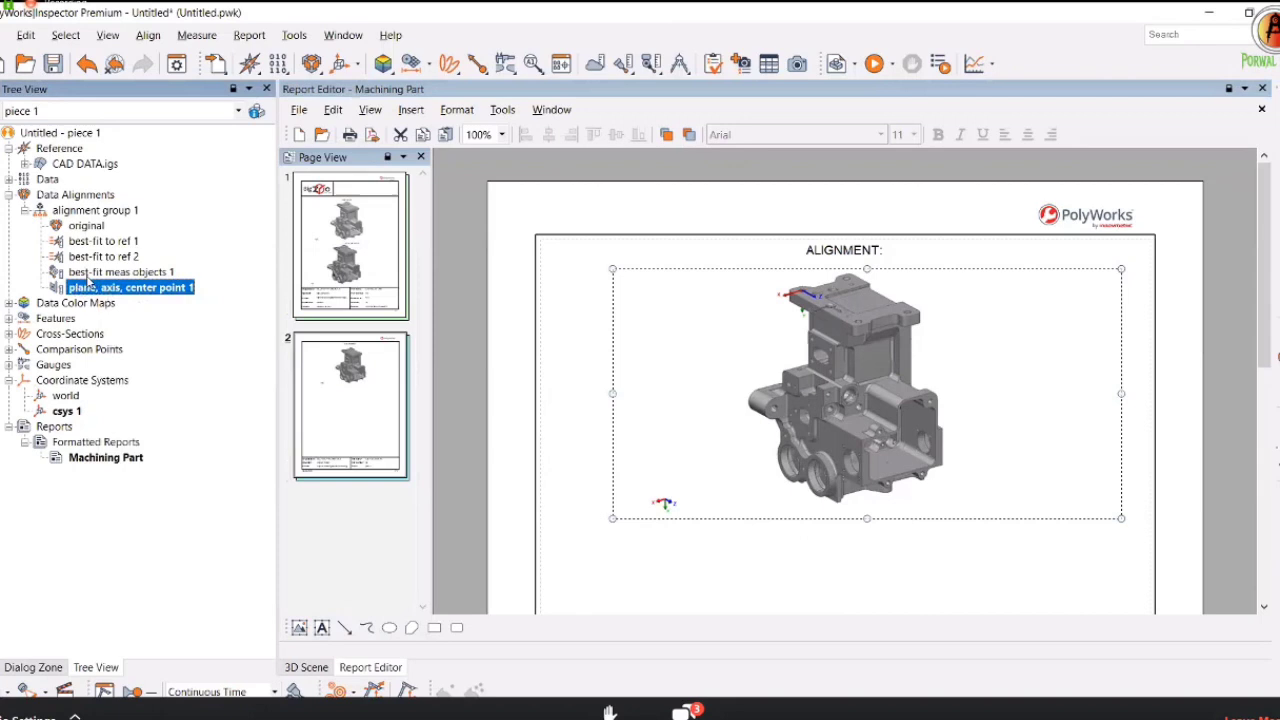
pyautogui.click(92, 274)
pyautogui.rightClick(98, 278)
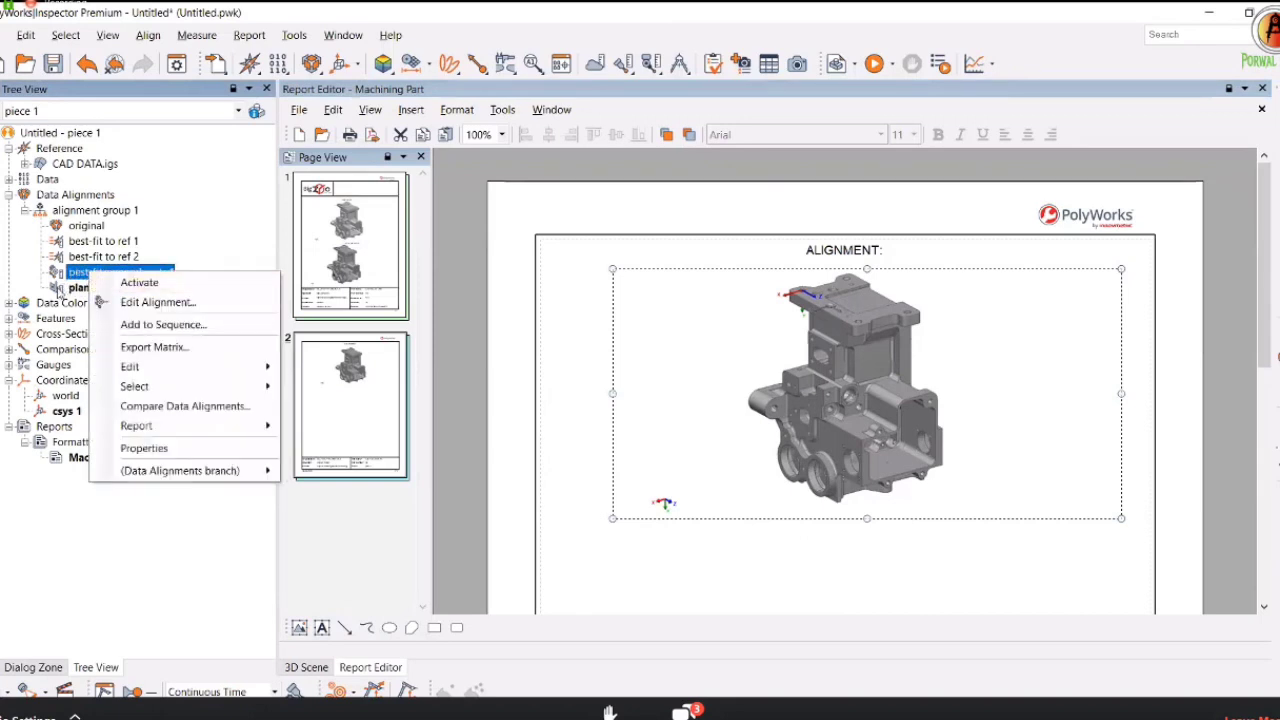
pyautogui.click(72, 290)
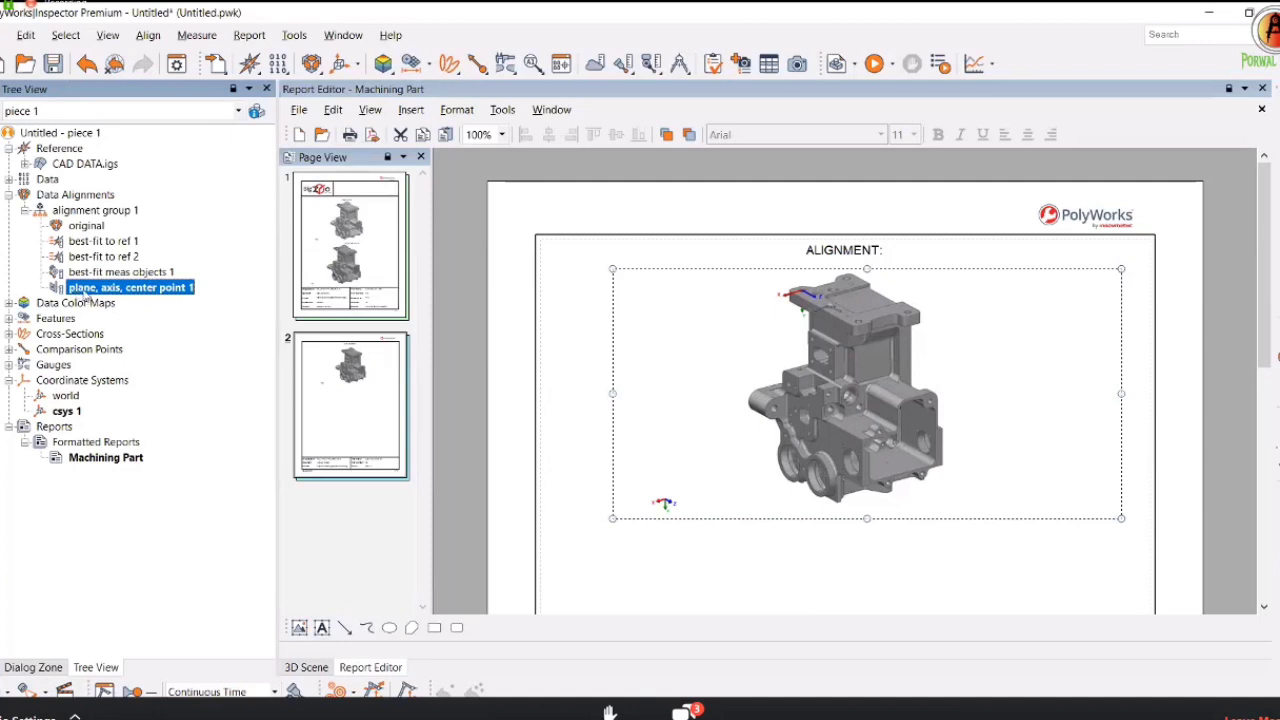
pyautogui.rightClick(87, 296)
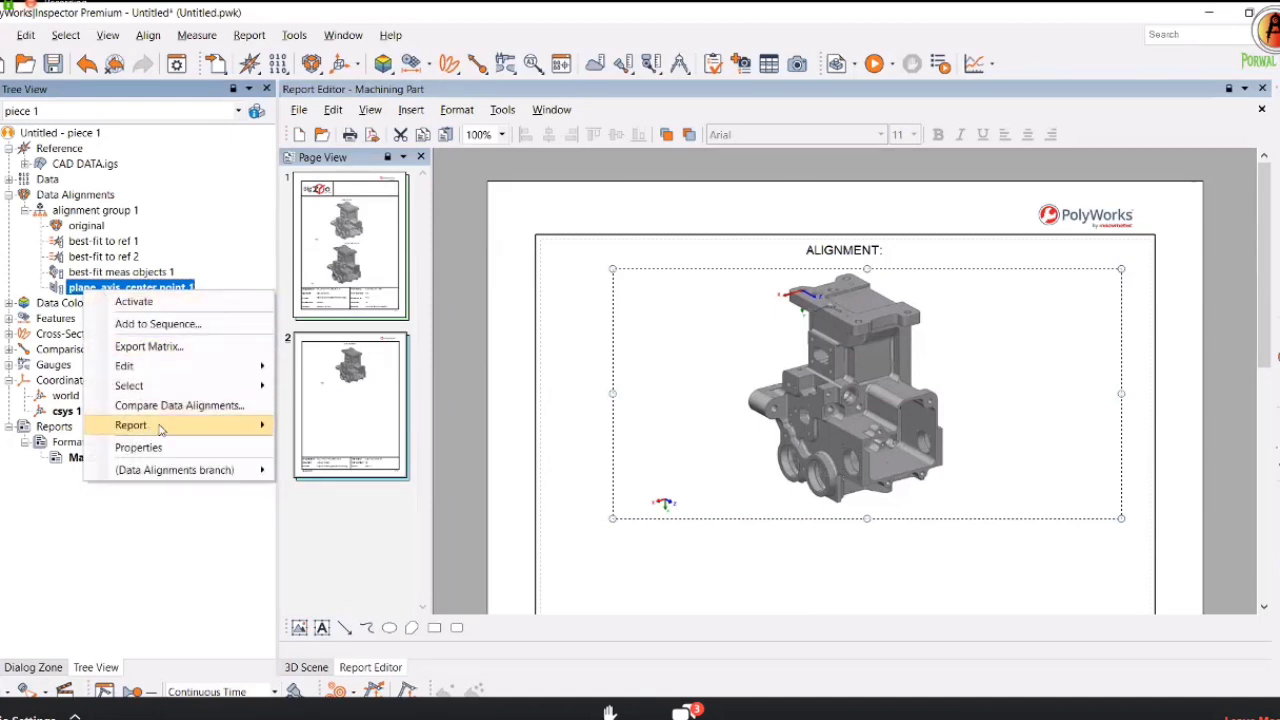
# Add the plane, axis, center point 1 alignment table to page 2 and review it.
pyautogui.click(338, 425)
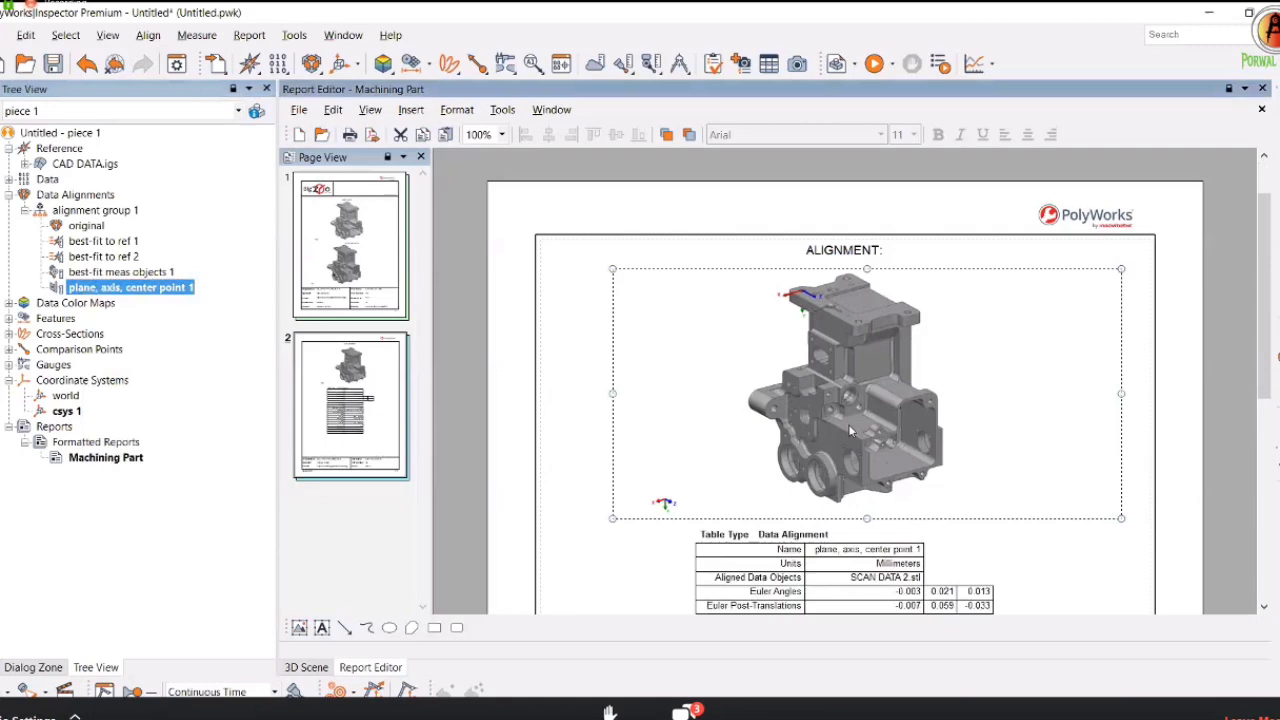
pyautogui.scroll(-4, 851, 430)
pyautogui.scroll(1, 835, 422)
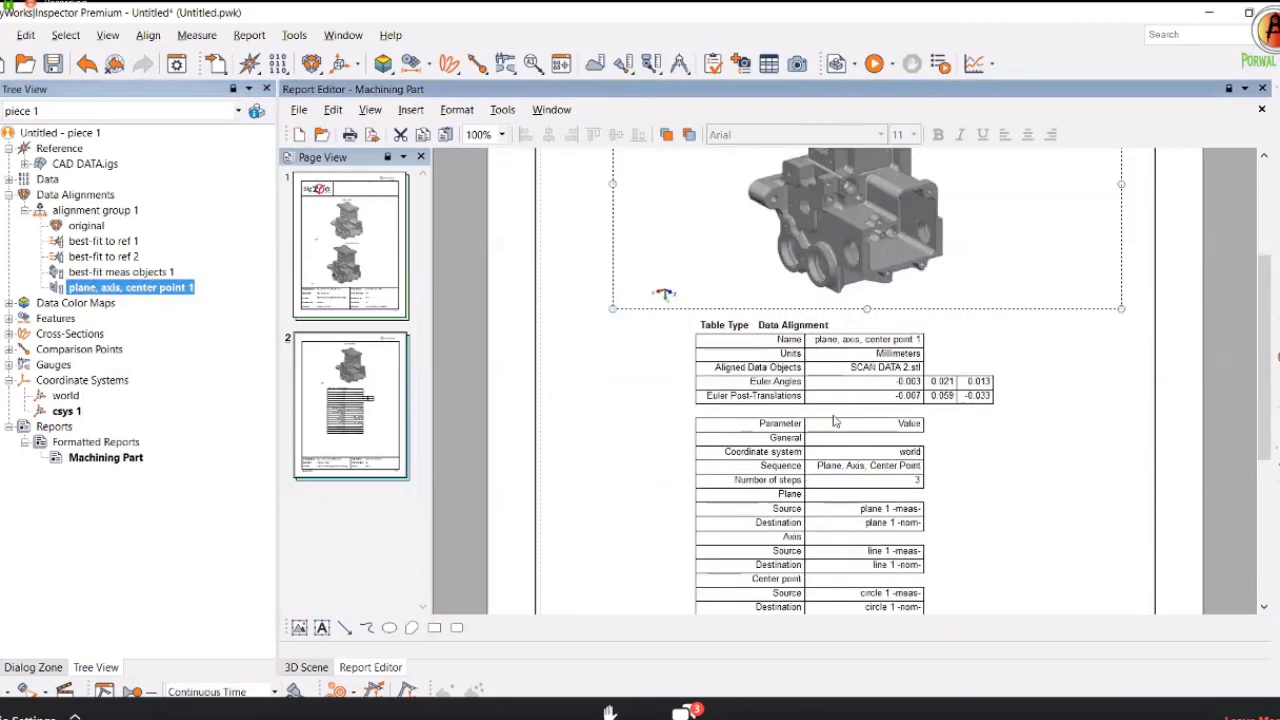
pyautogui.scroll(-1, 835, 422)
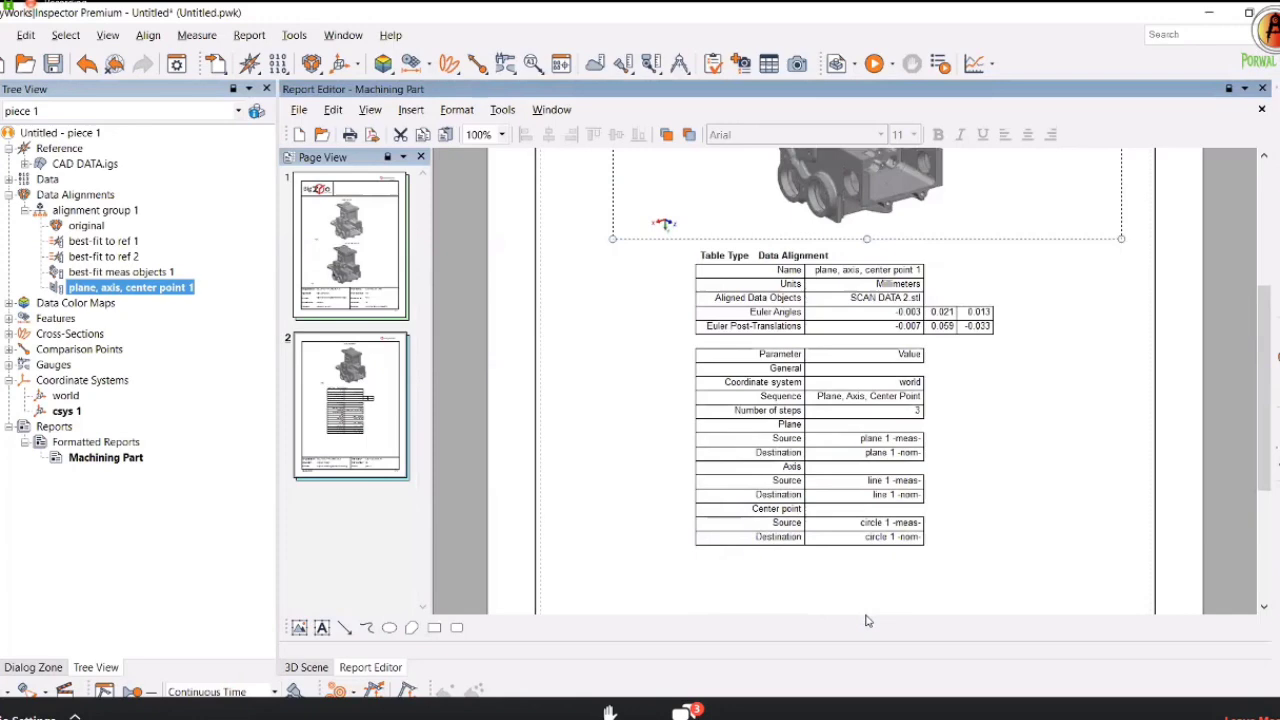
pyautogui.scroll(1, 862, 392)
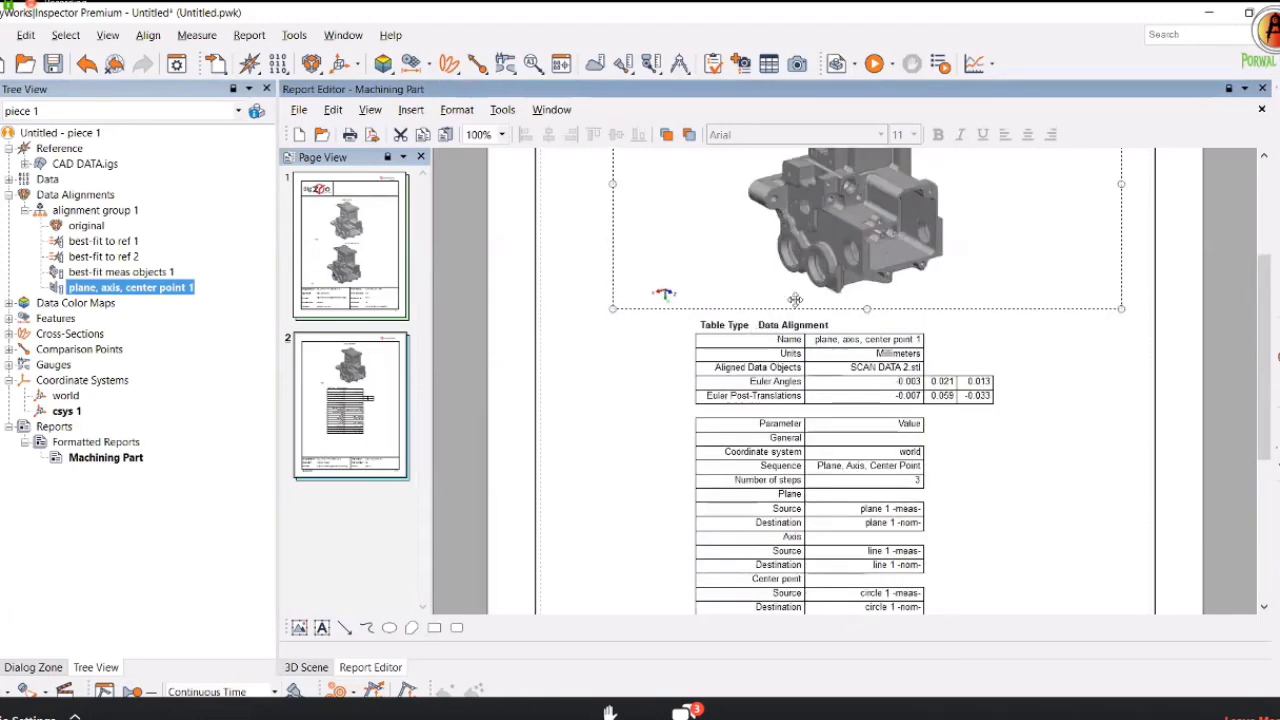
pyautogui.scroll(2, 805, 420)
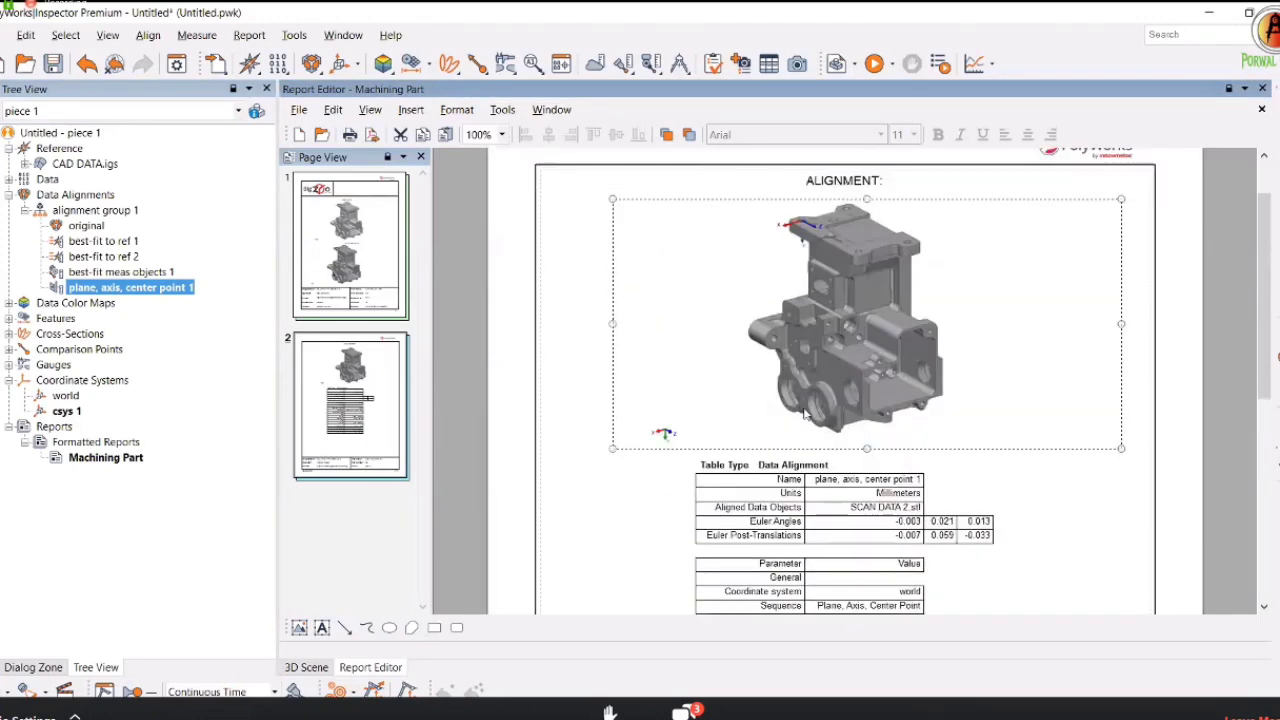
pyautogui.scroll(-1, 666, 474)
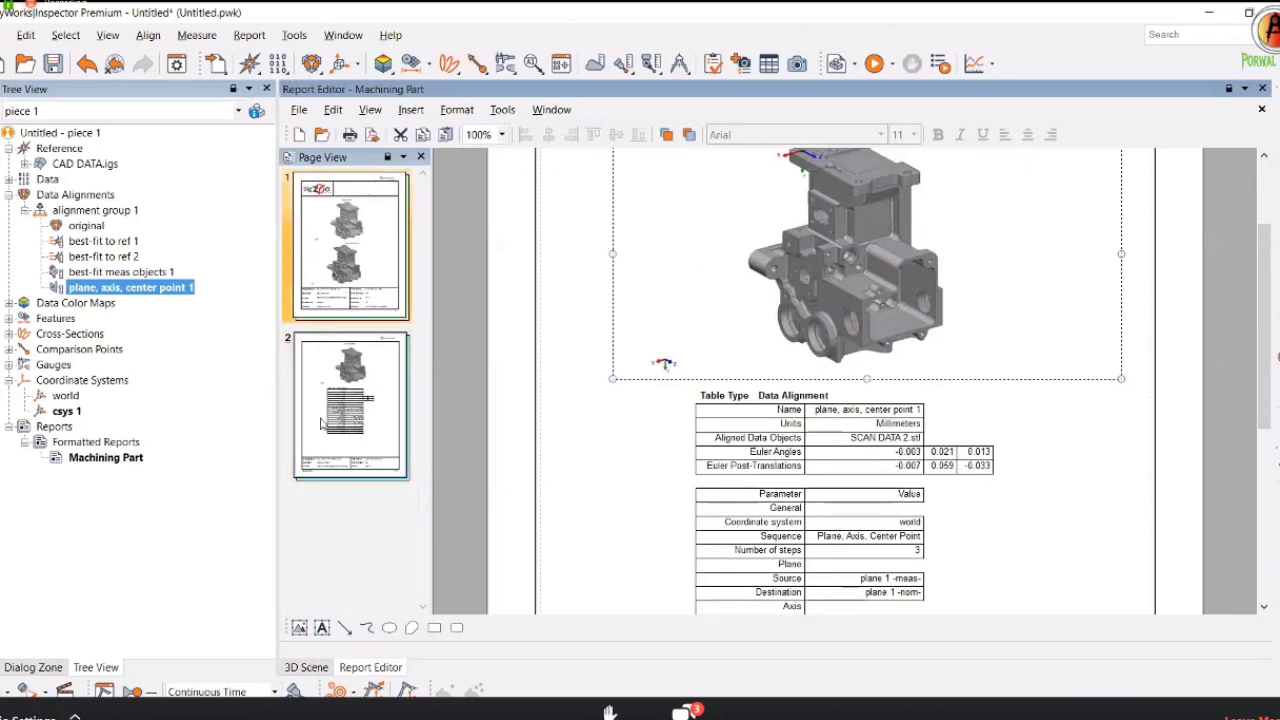
# Select report page 2, then switch to the 3D Scene.
pyautogui.click(340, 410)
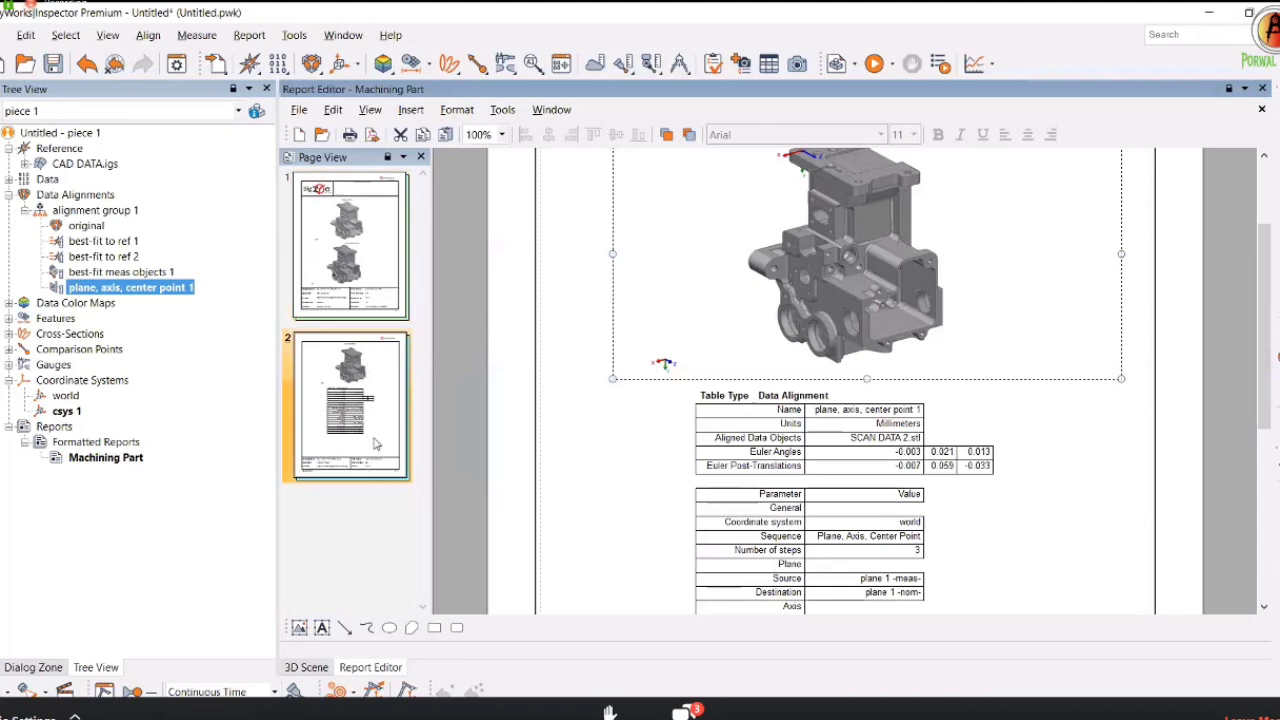
pyautogui.click(306, 663)
pyautogui.moveTo(301, 650)
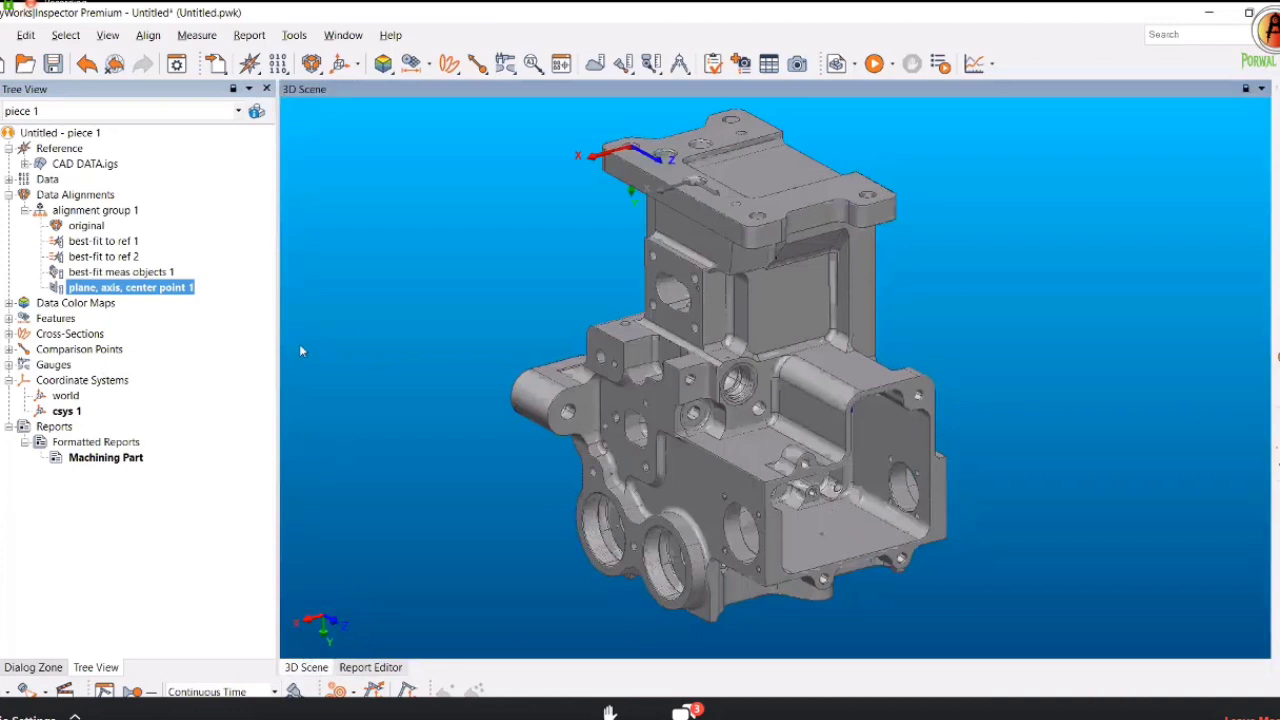
# Display the dev to surface 1 color map (-5.000 to 5.000) and rotate the part to another side.
pyautogui.click(9, 303)
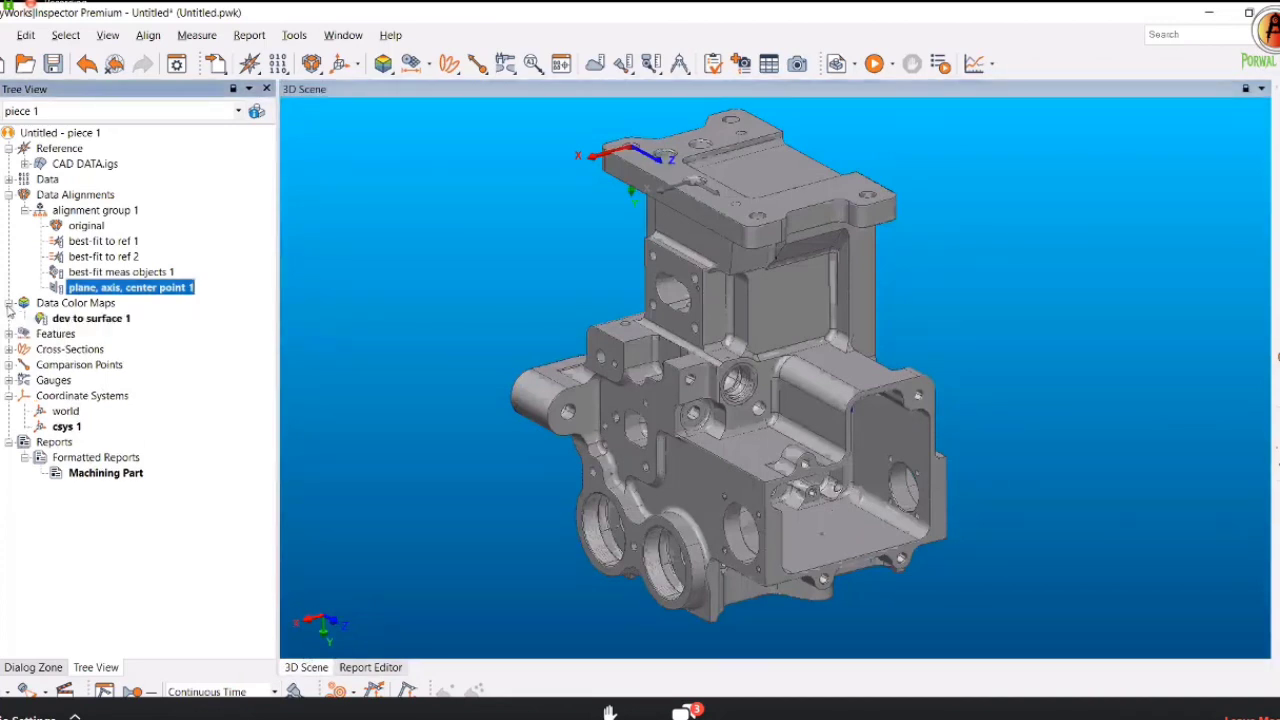
pyautogui.click(100, 318)
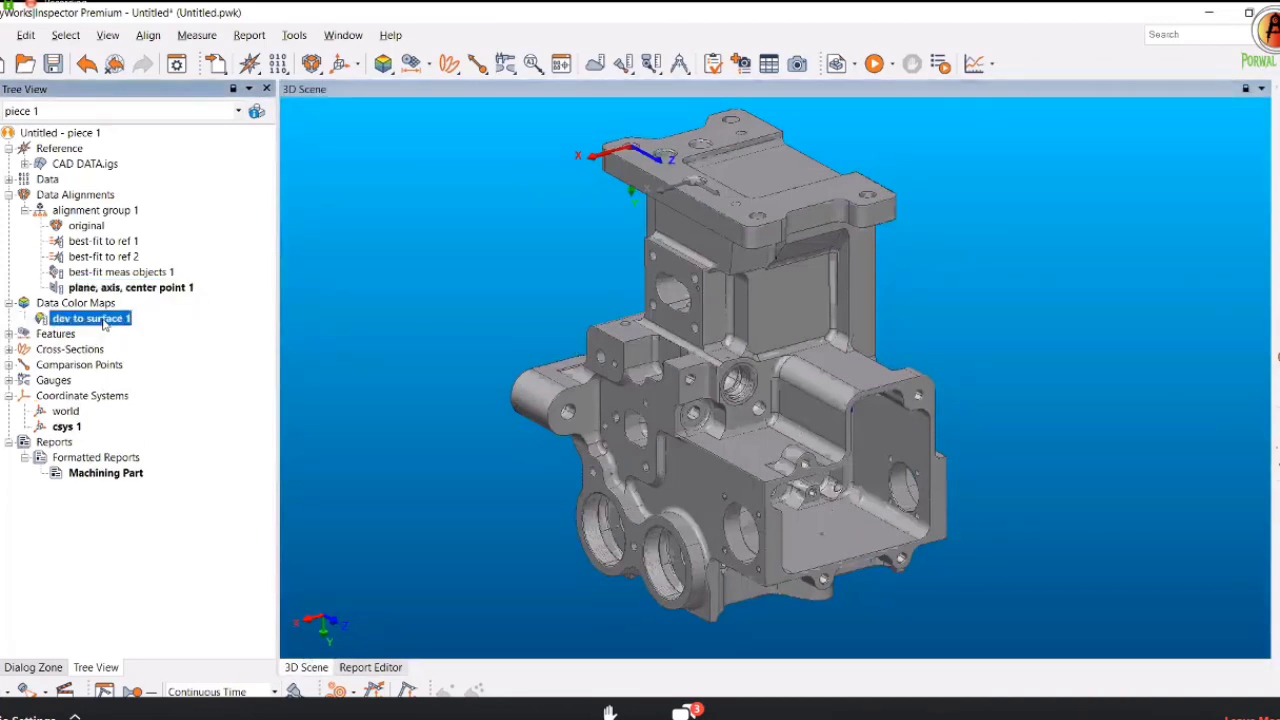
pyautogui.rightClick(101, 318)
pyautogui.press('Escape')
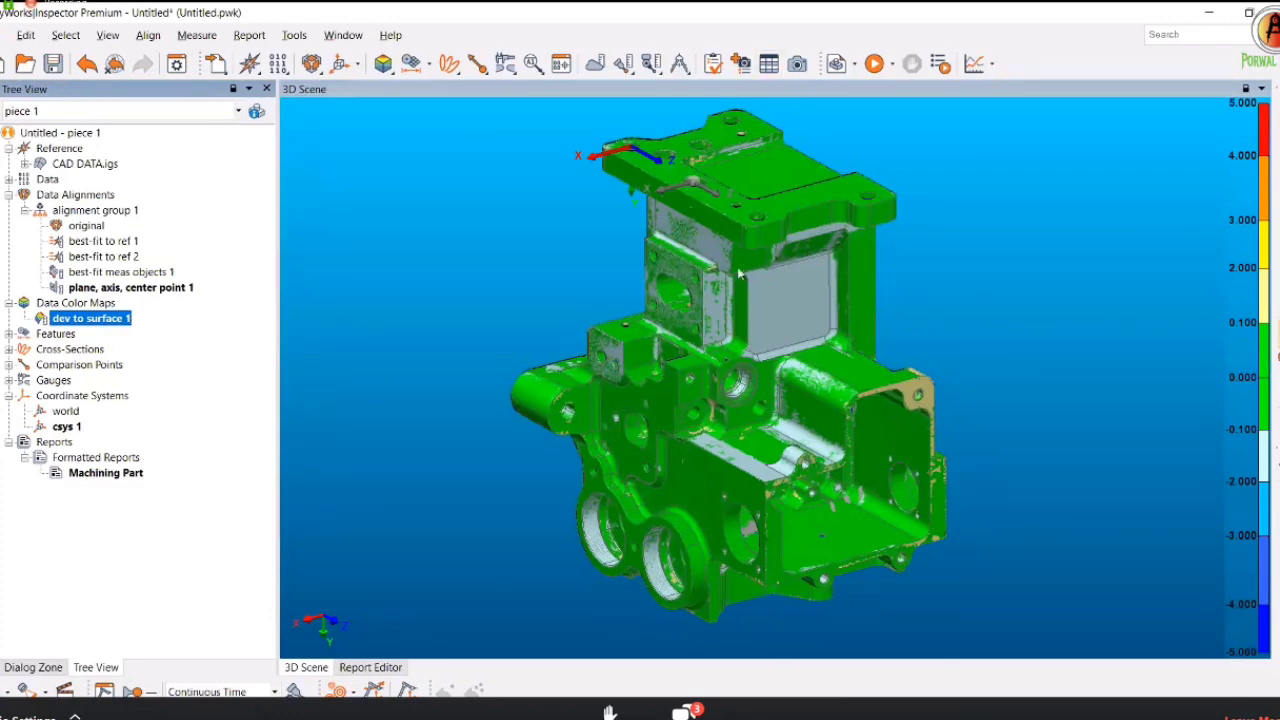
pyautogui.moveTo(739, 272); pyautogui.dragTo(775, 90)
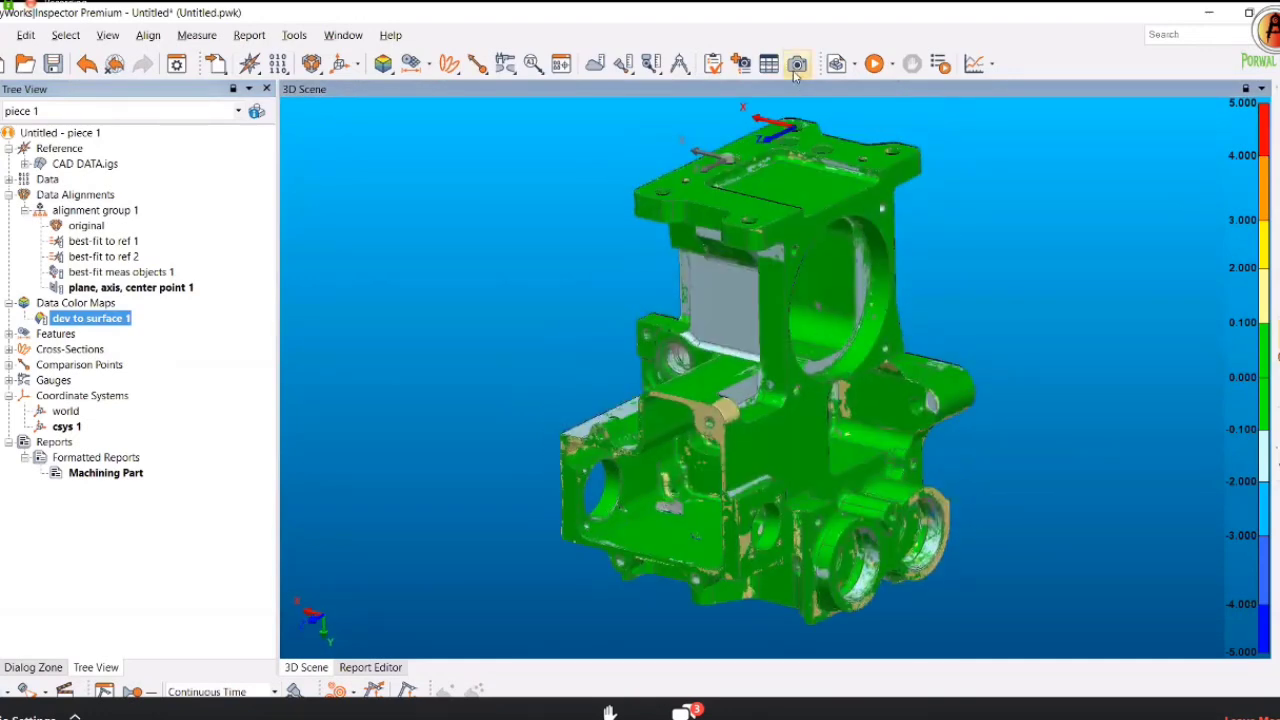